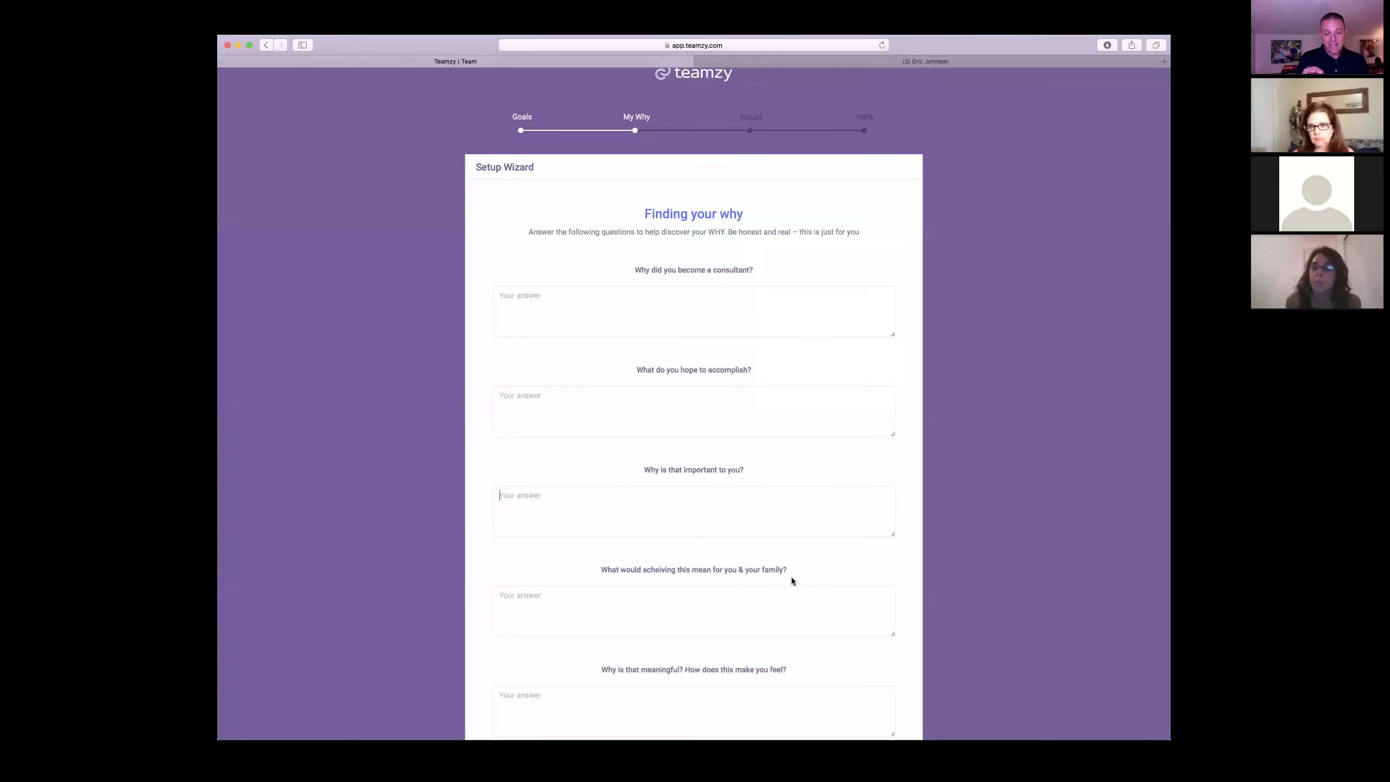
- Review the Finding your why questions and the My WHY statement, and continue to the wizard's Import stage
scroll(792, 579, "down", 1)
scroll(791, 579, "down", 1)
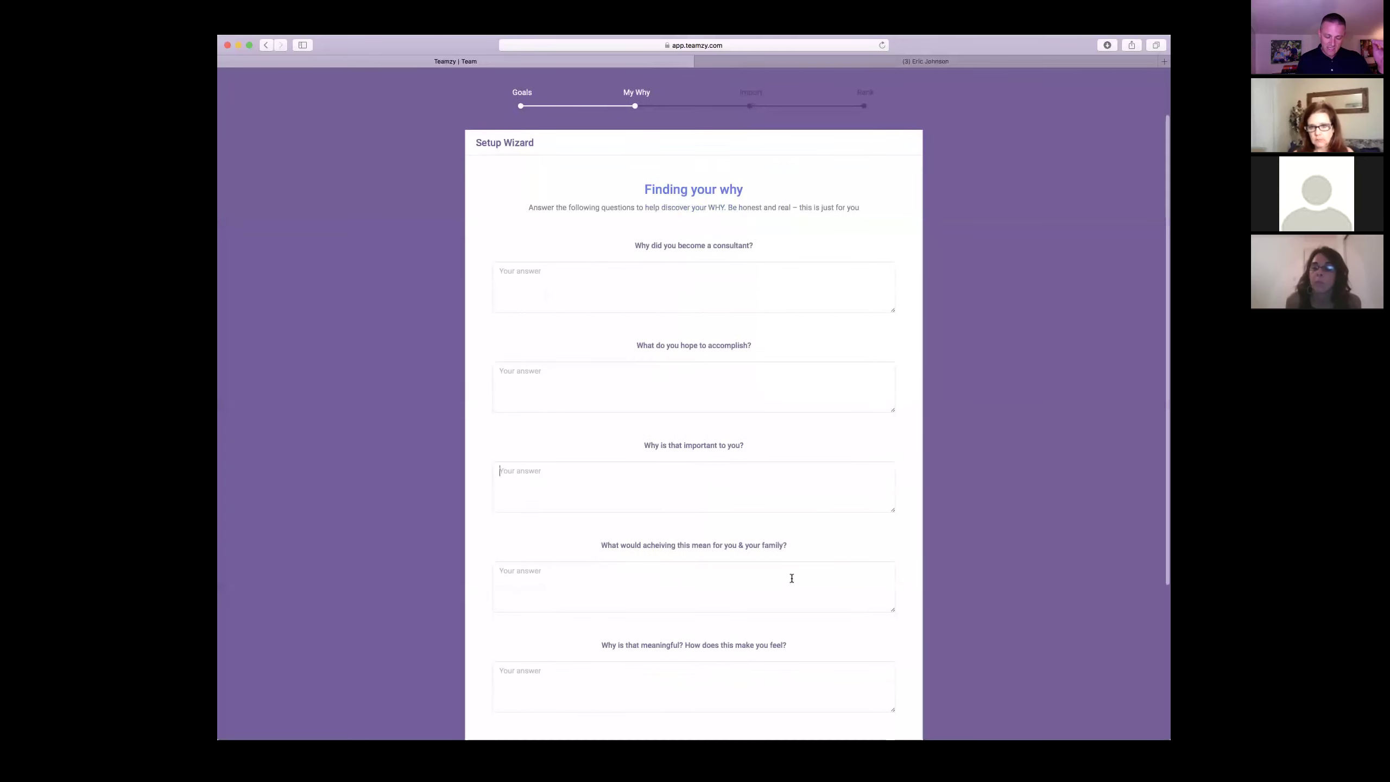
scroll(792, 578, "down", 3)
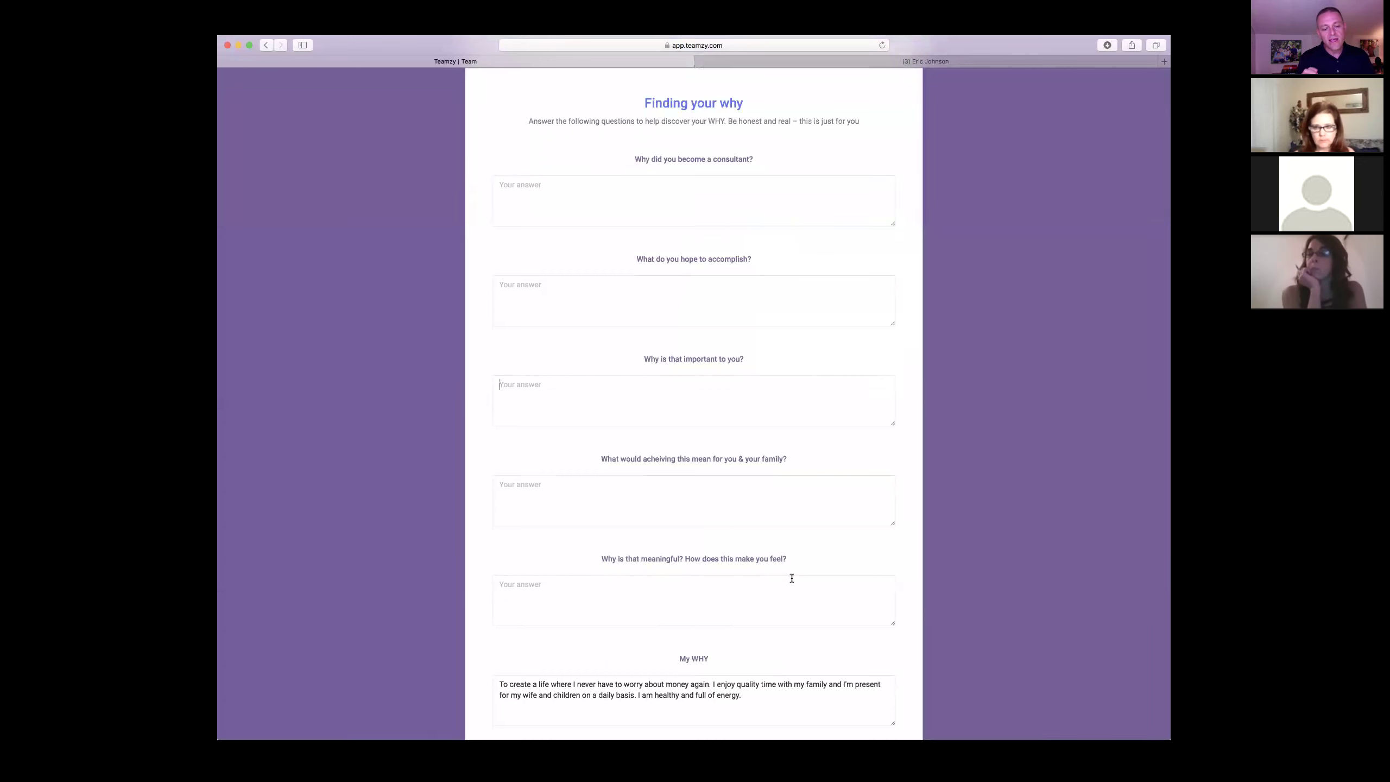
scroll(791, 578, "down", 2)
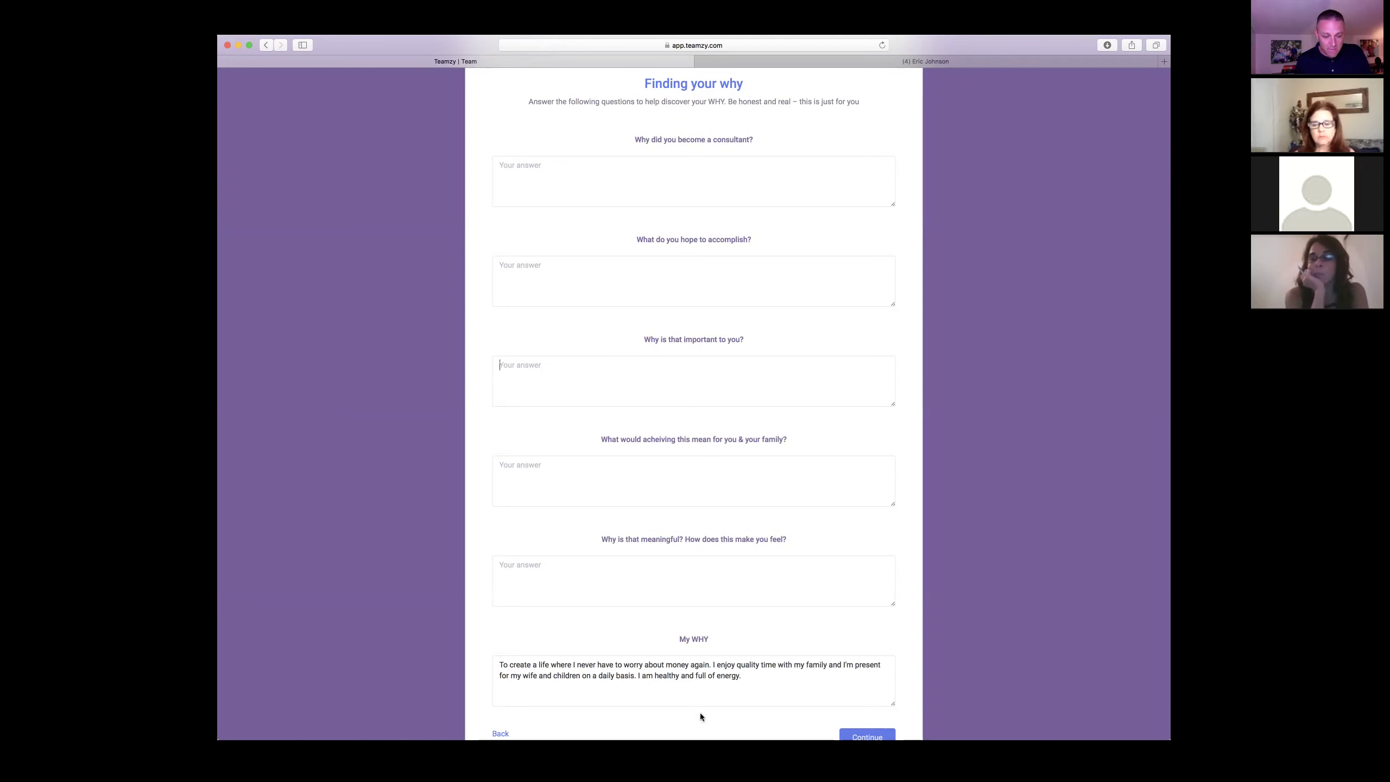
scroll(741, 695, "down", 3)
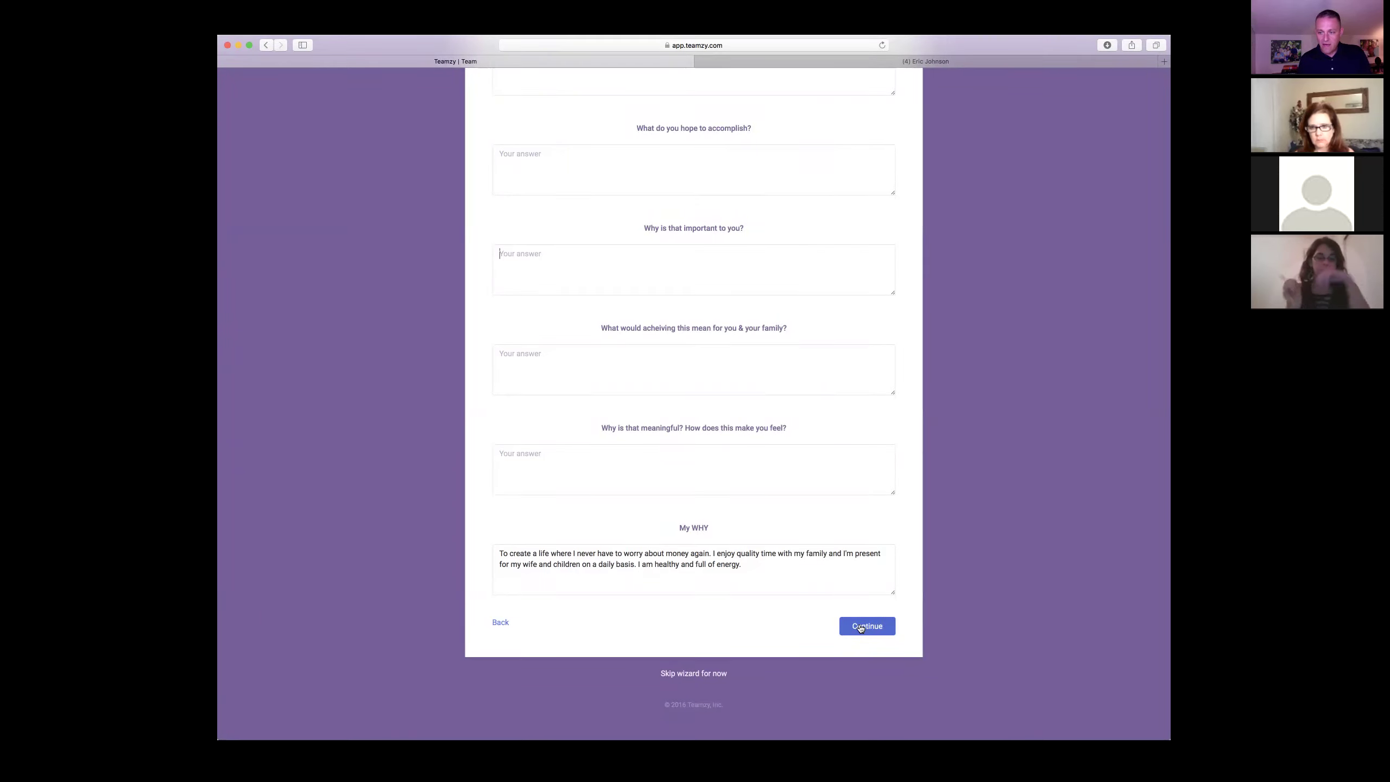
left_click(860, 628)
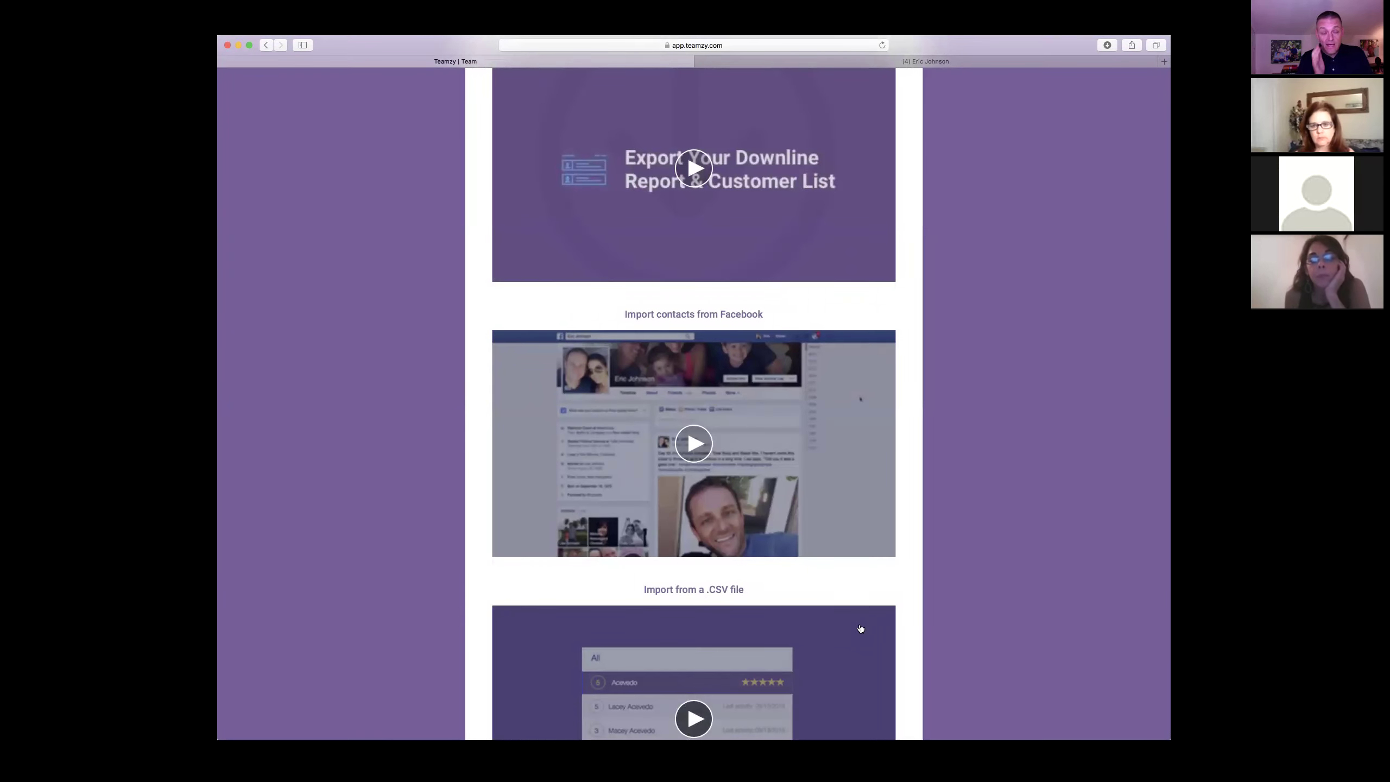
- Look over the Pulse, Facebook and CSV import tutorials and continue to the contact file upload
scroll(860, 628, "up", 5)
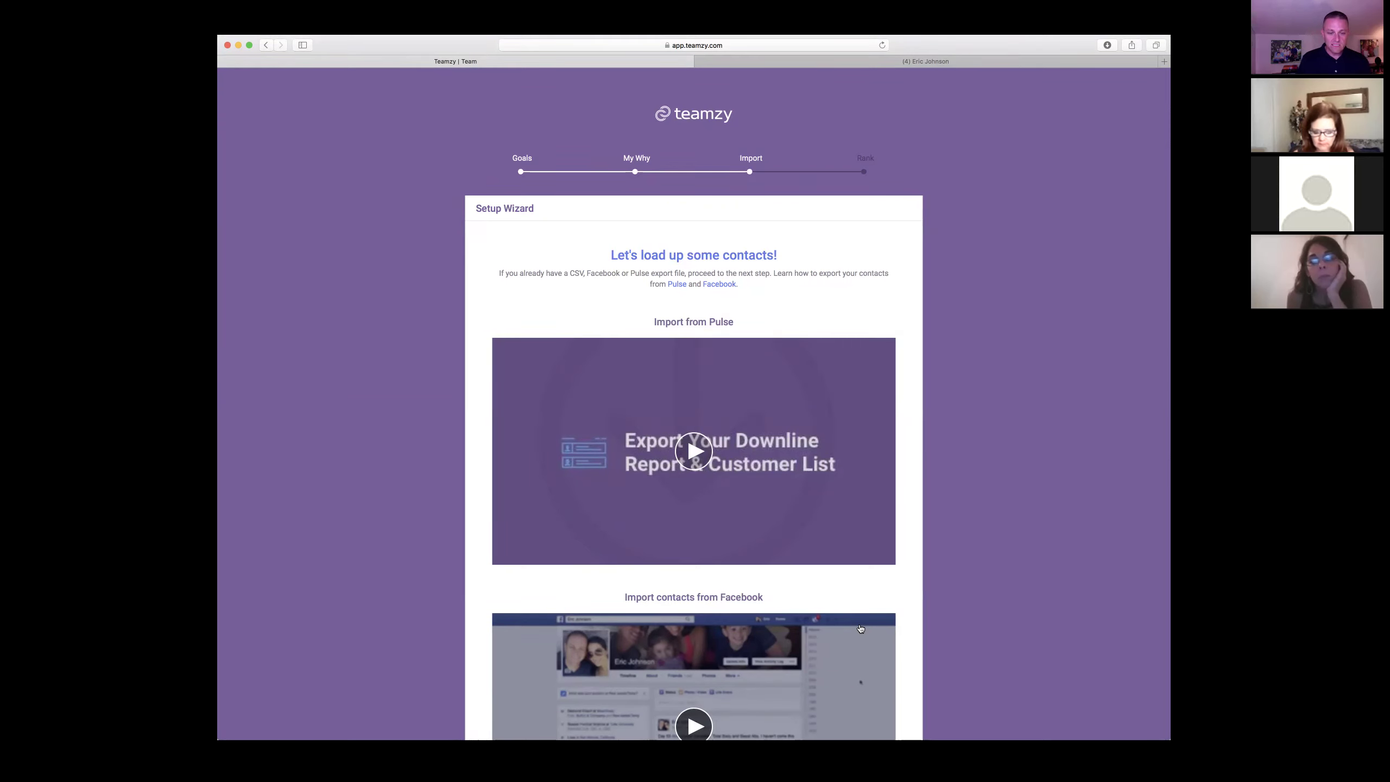
scroll(860, 628, "down", 5)
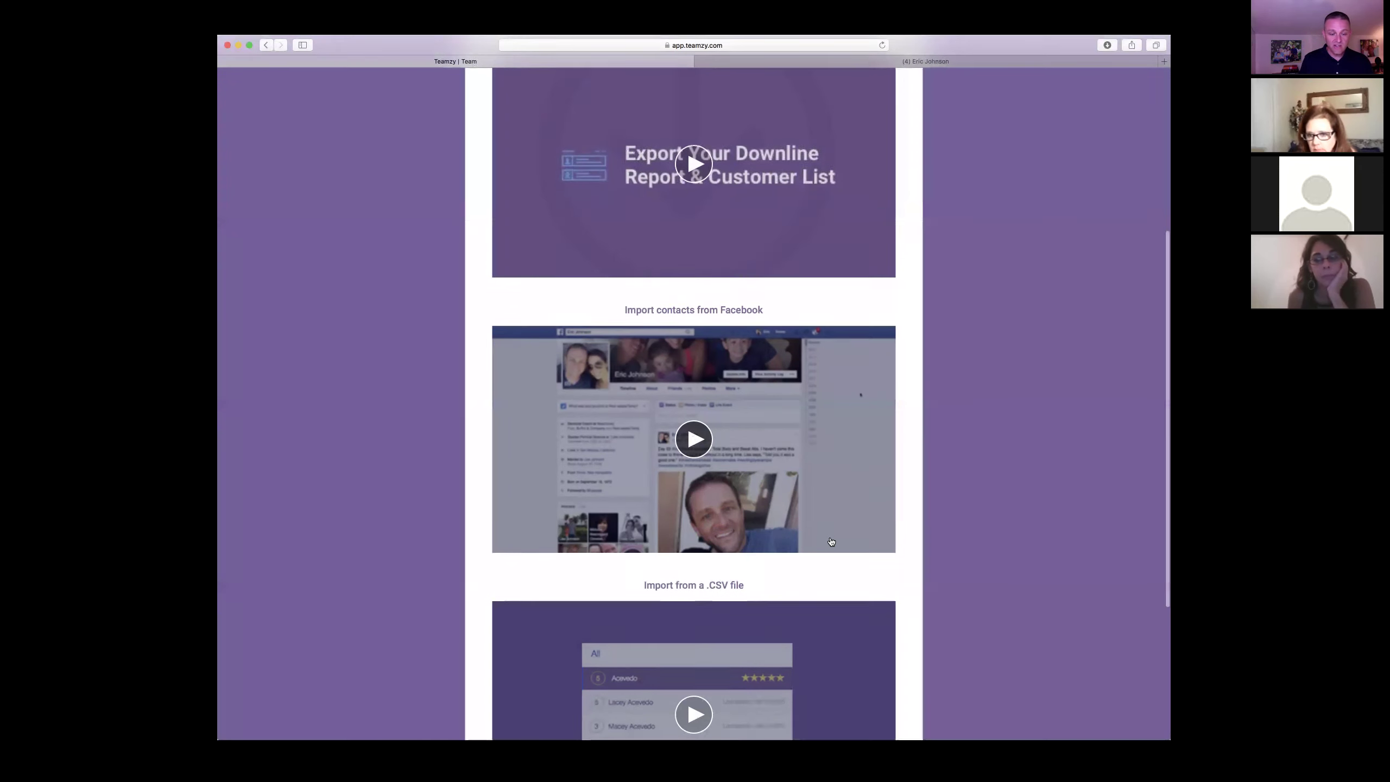
scroll(830, 541, "down", 5)
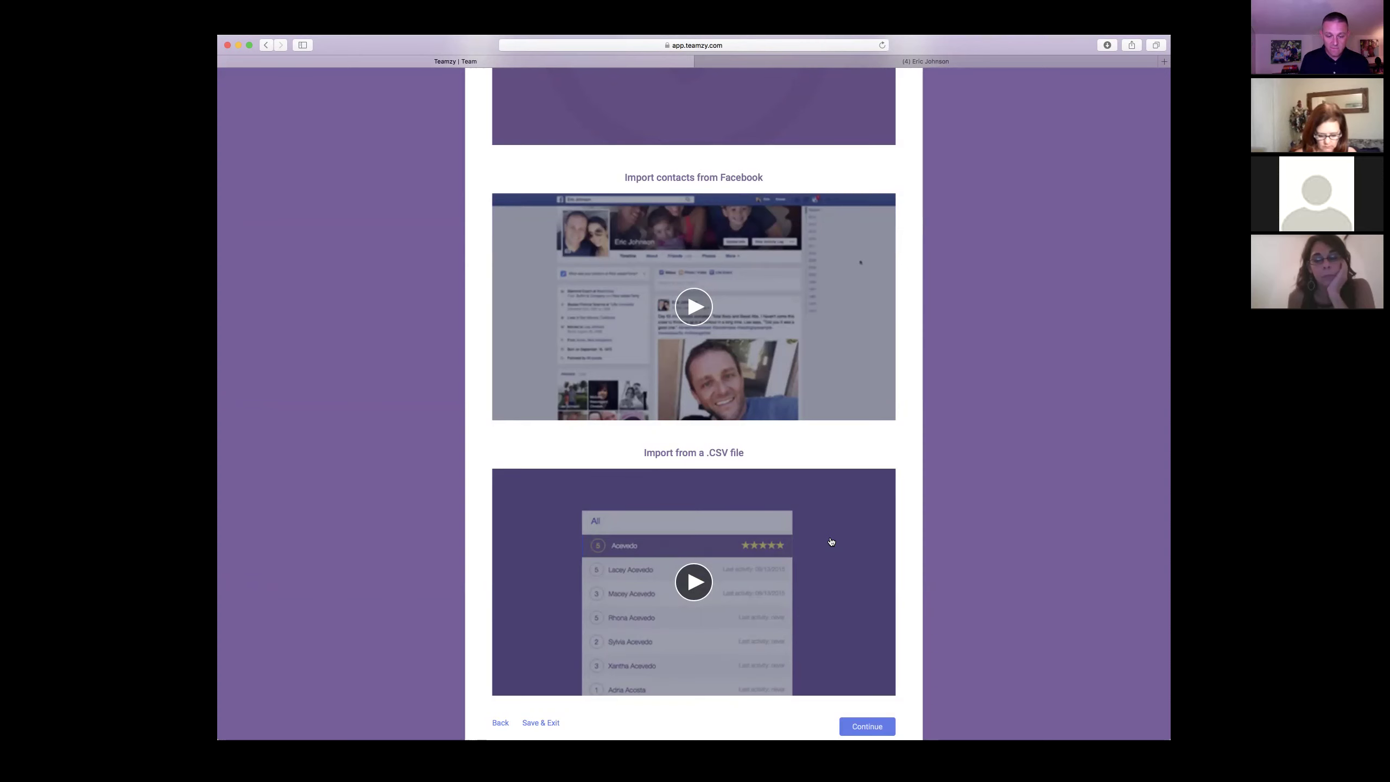
scroll(795, 637, "down", 4)
left_click(866, 624)
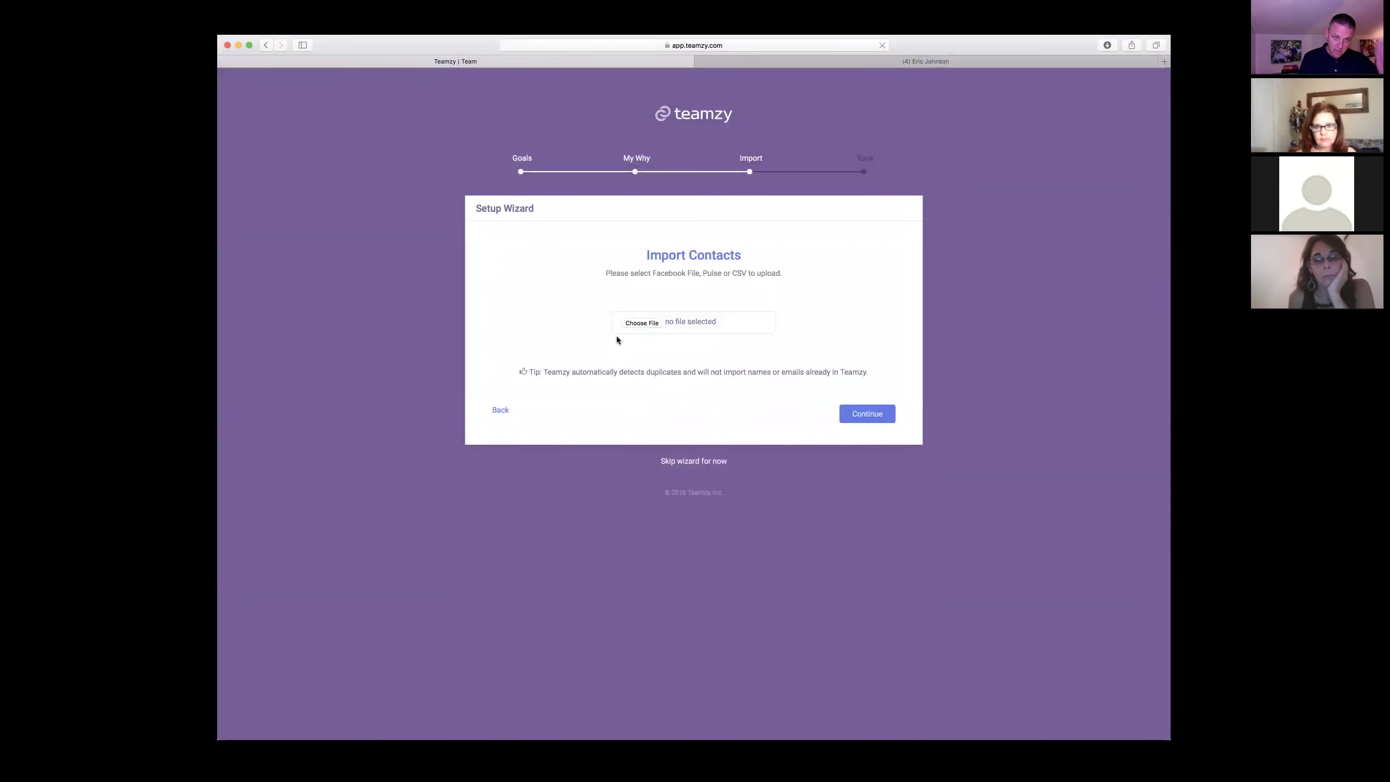
- Upload friends.htm from the html folder of the Facebook export in Downloads as the contact file
left_click(639, 322)
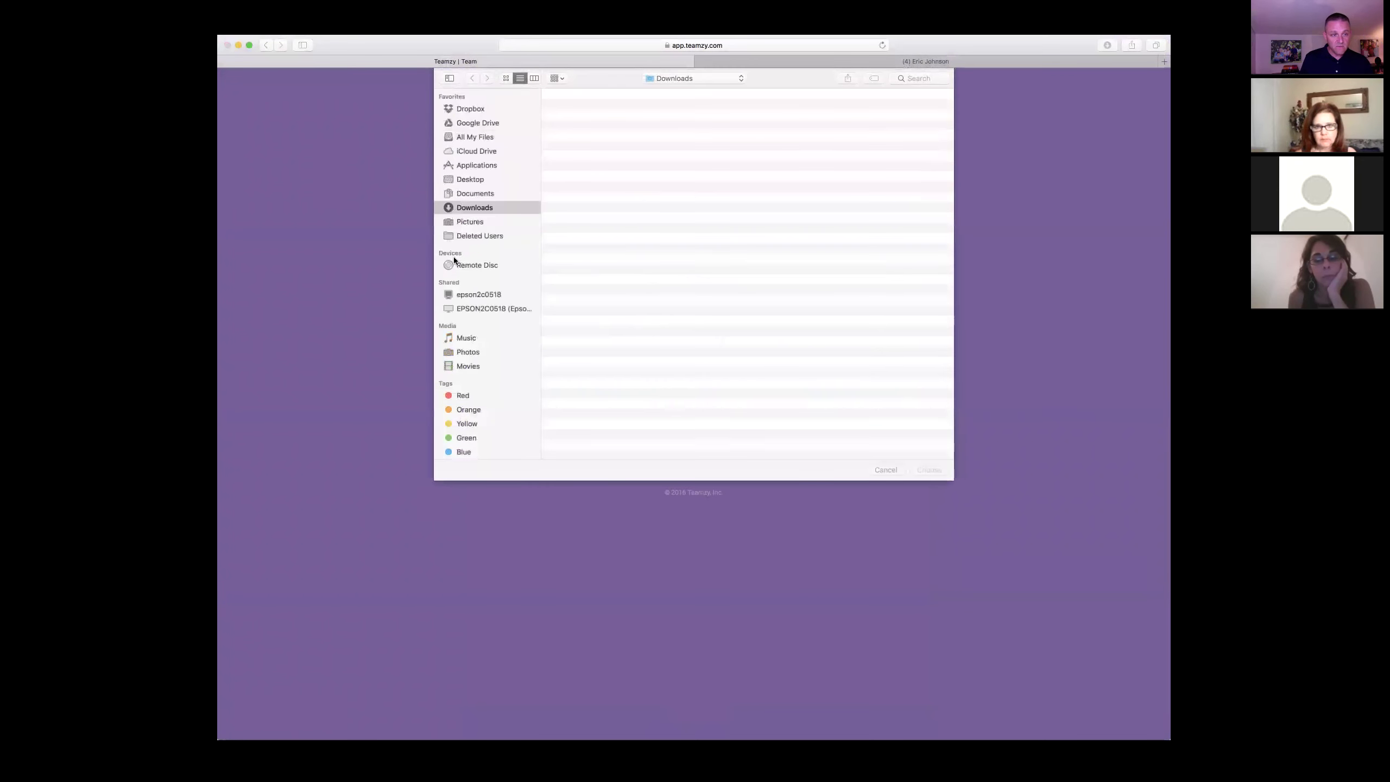
scroll(574, 323, "down", 10)
scroll(574, 323, "down", 5)
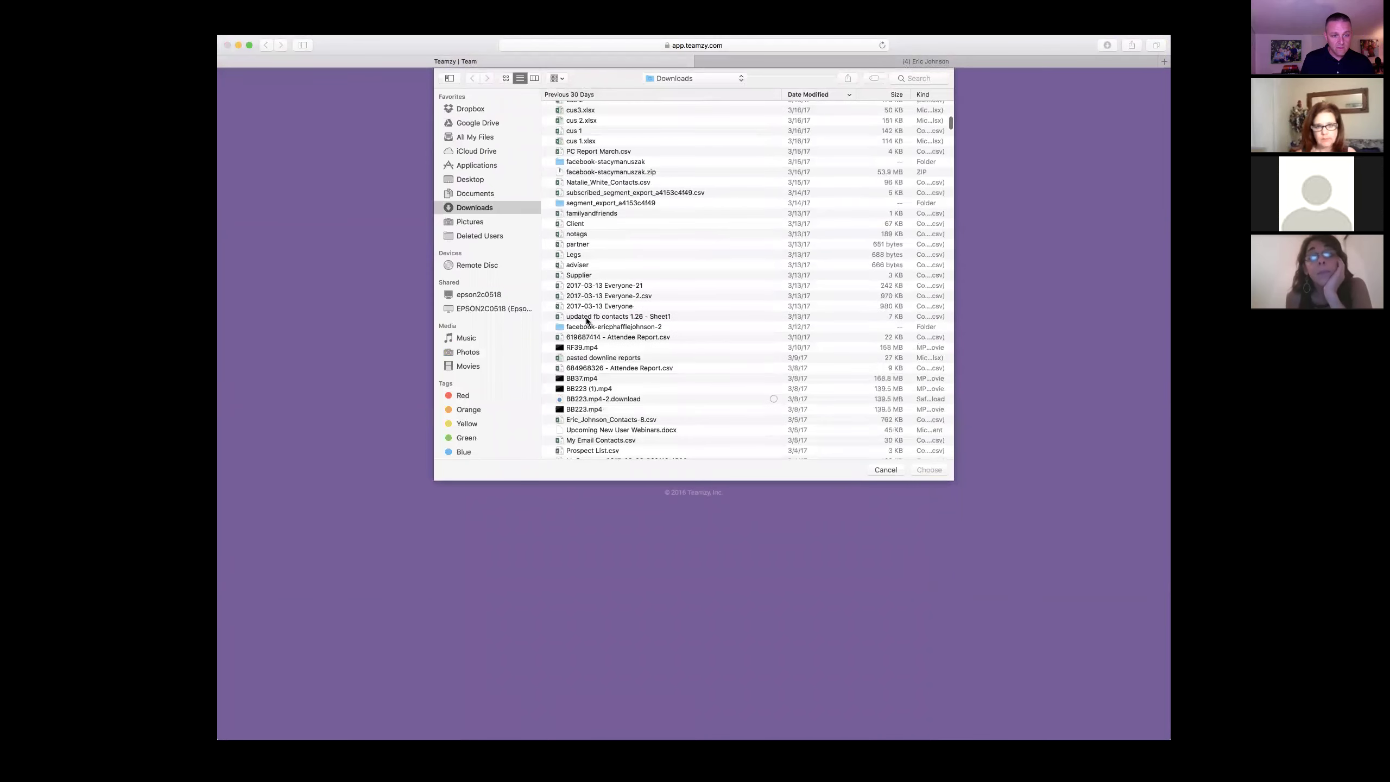
double_click(584, 324)
double_click(572, 128)
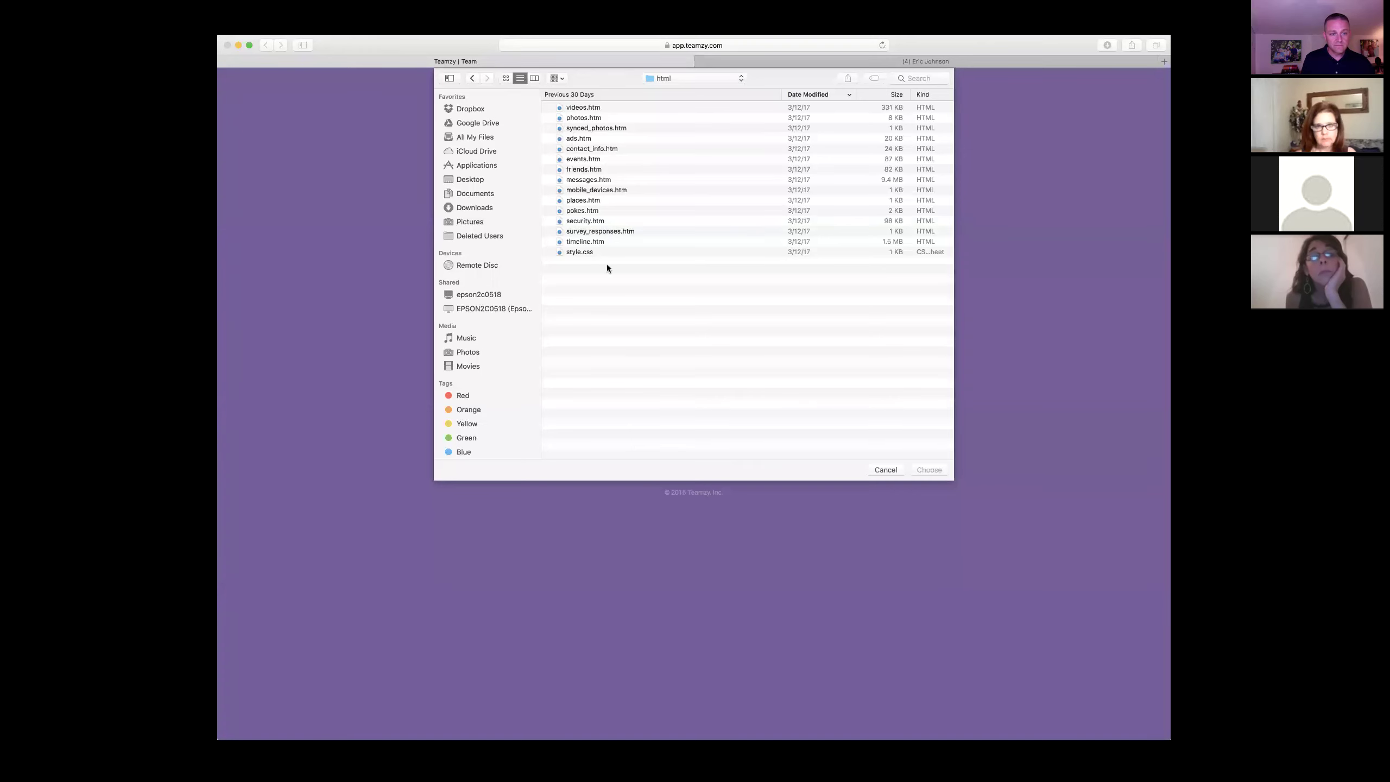
double_click(572, 170)
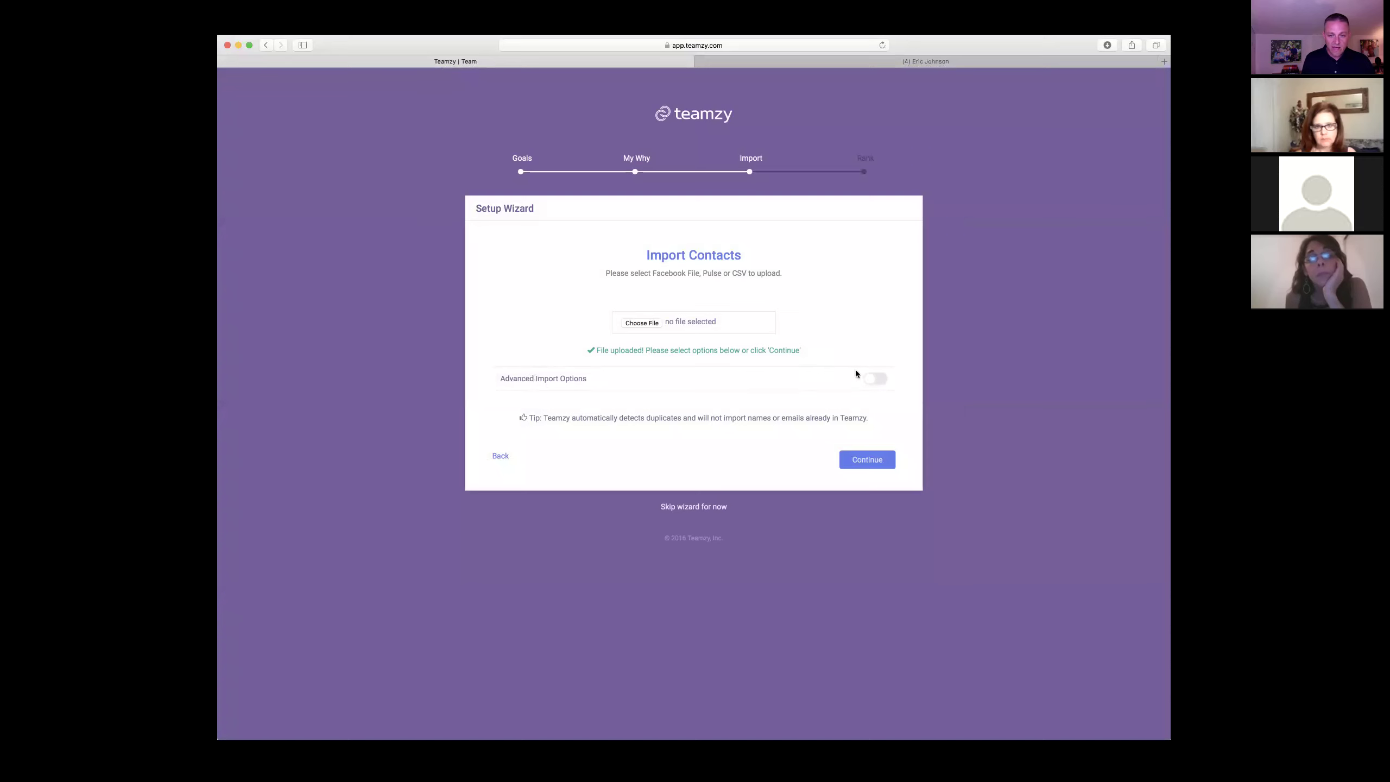
- Enable the advanced import options, tag all contacts in the file "facebook friends", and run the import with the automatic column mapping
left_click(876, 380)
left_click(565, 456)
type("face")
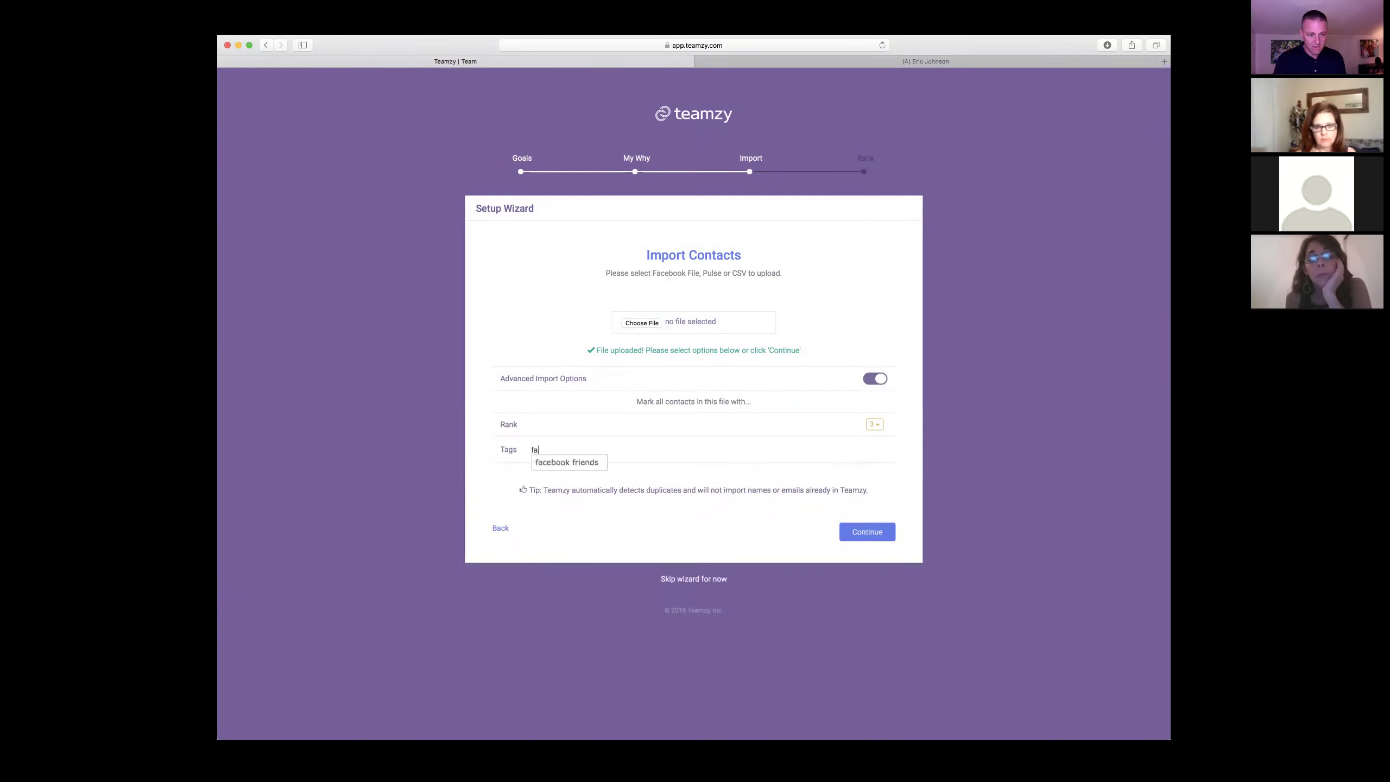
left_click(561, 461)
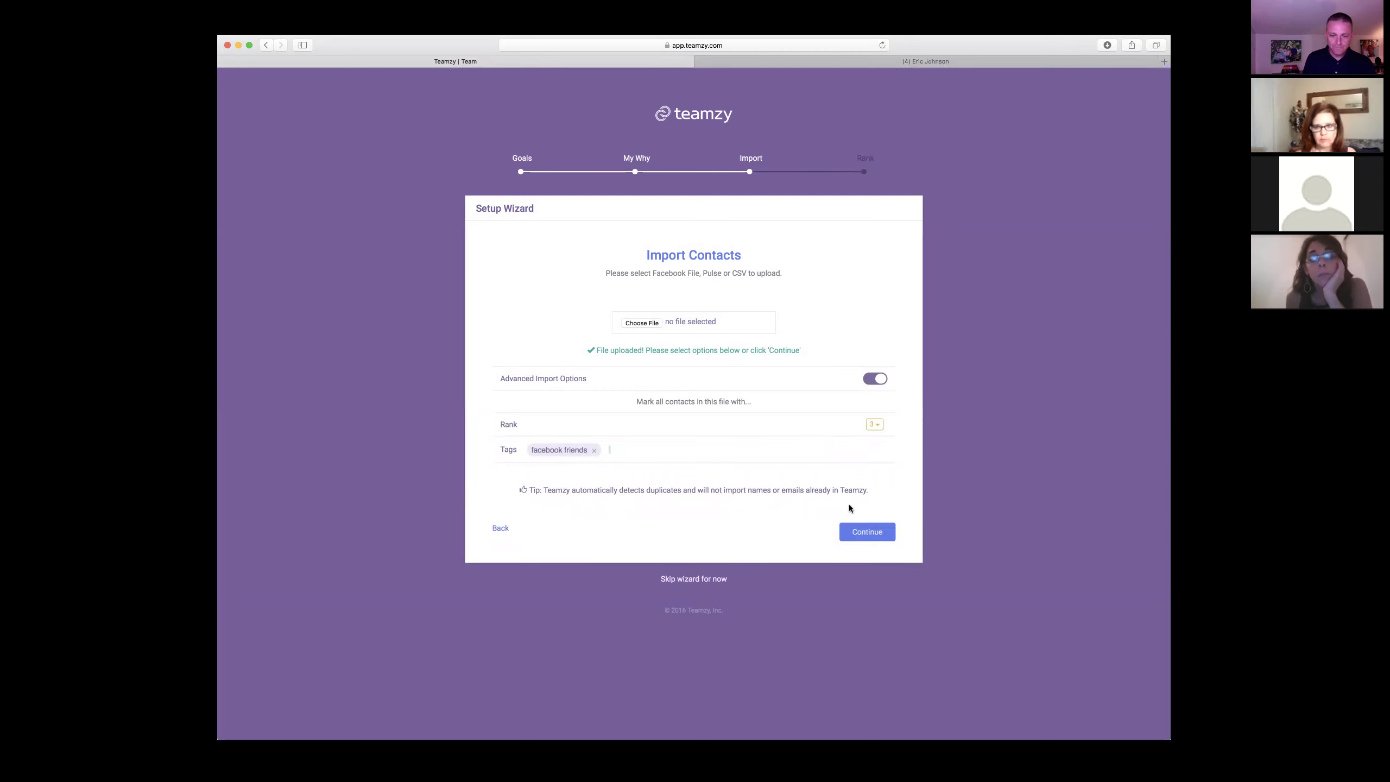
left_click(864, 531)
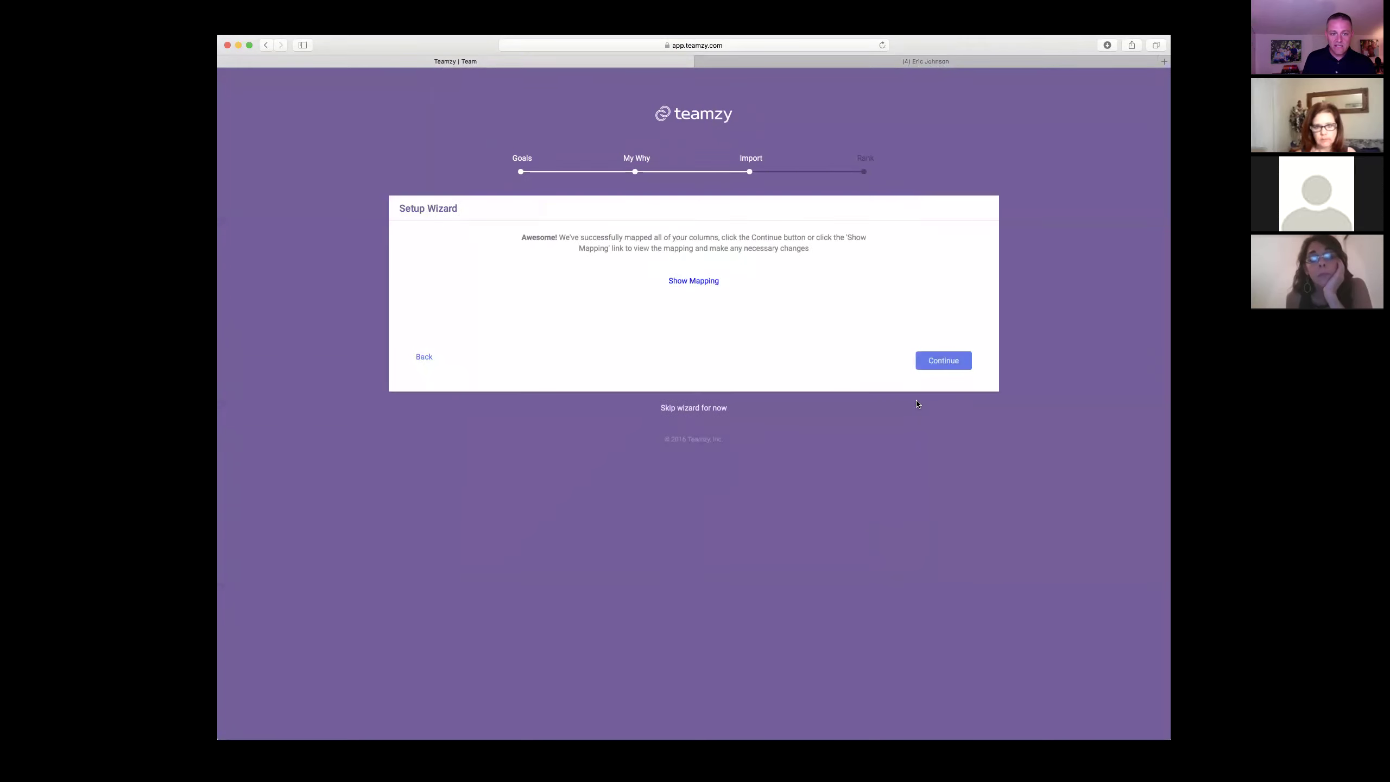
left_click(942, 362)
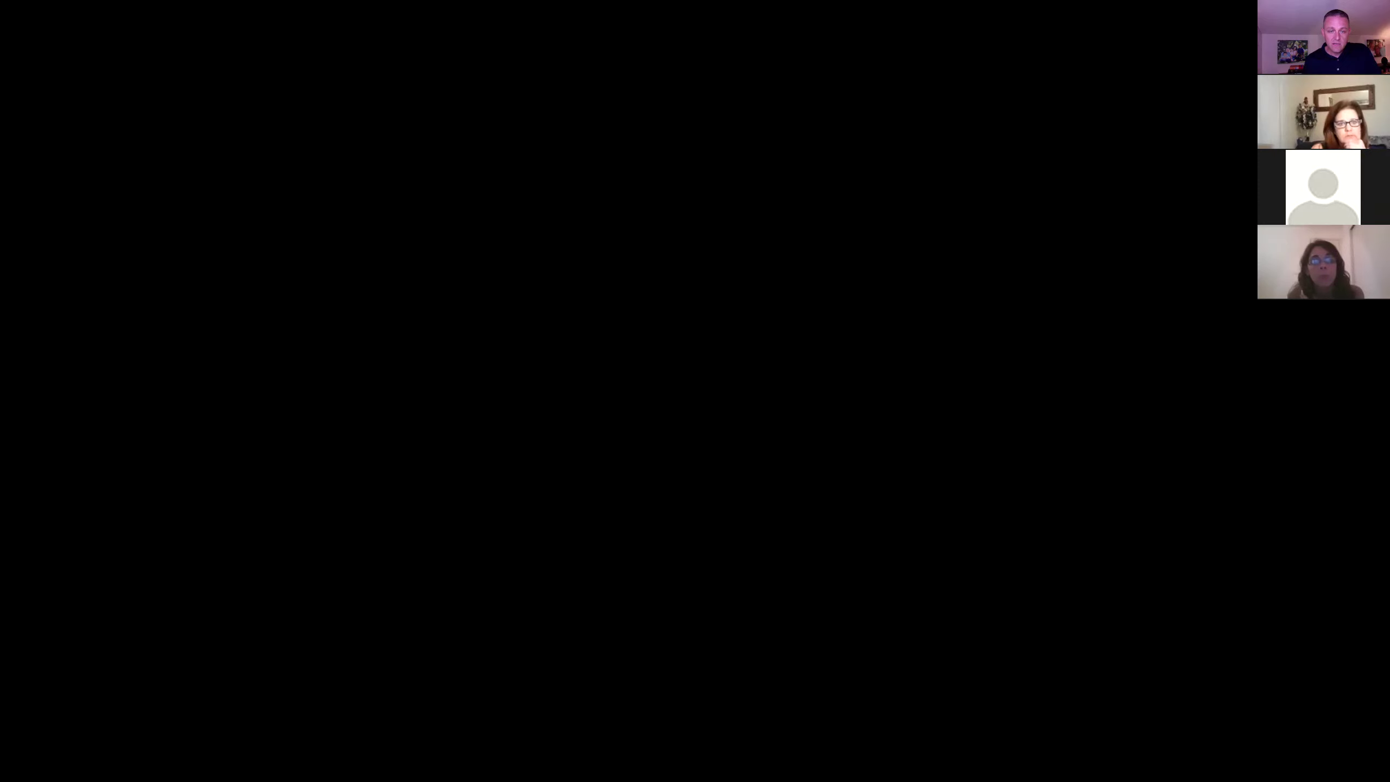
- Review the 1-5 star rank definitions and proceed to ranking the imported contacts
scroll(711, 406, "down", 2)
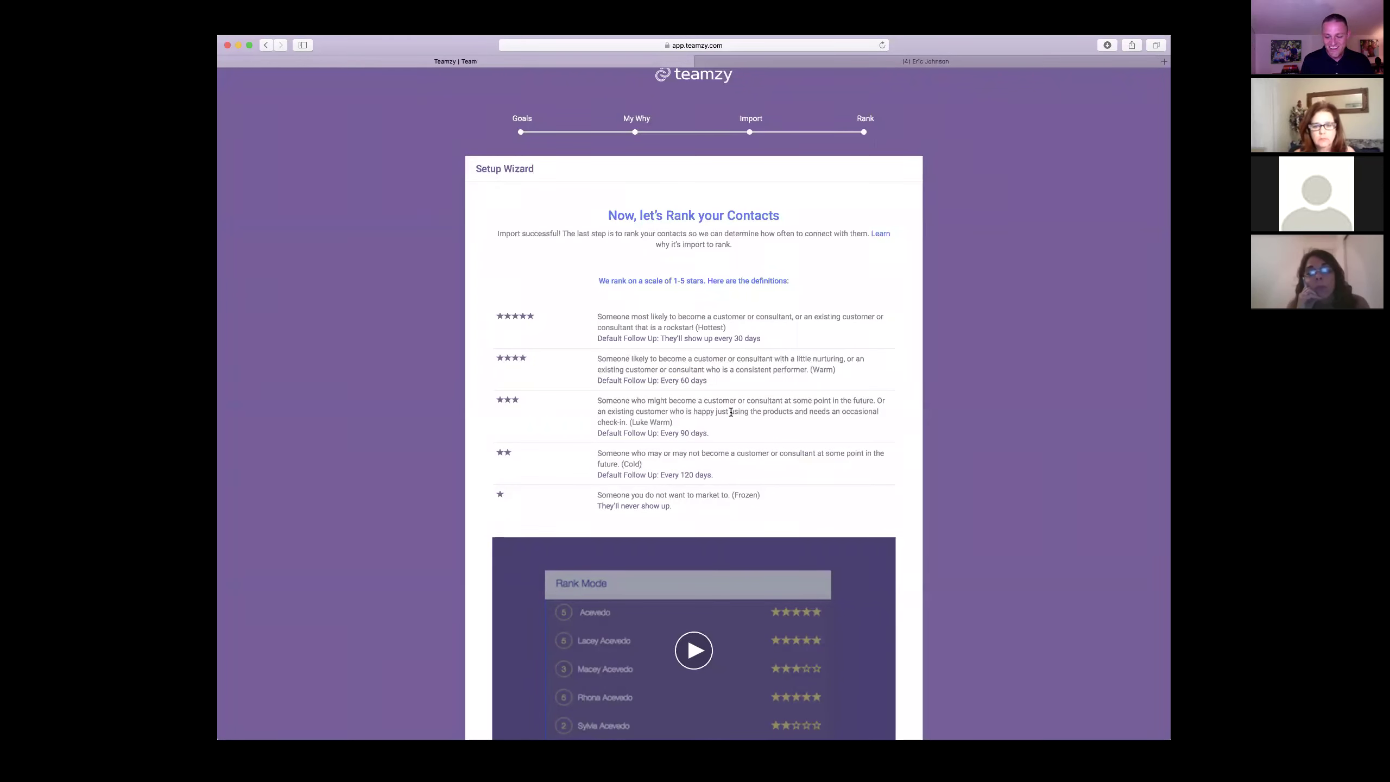
scroll(730, 411, "down", 5)
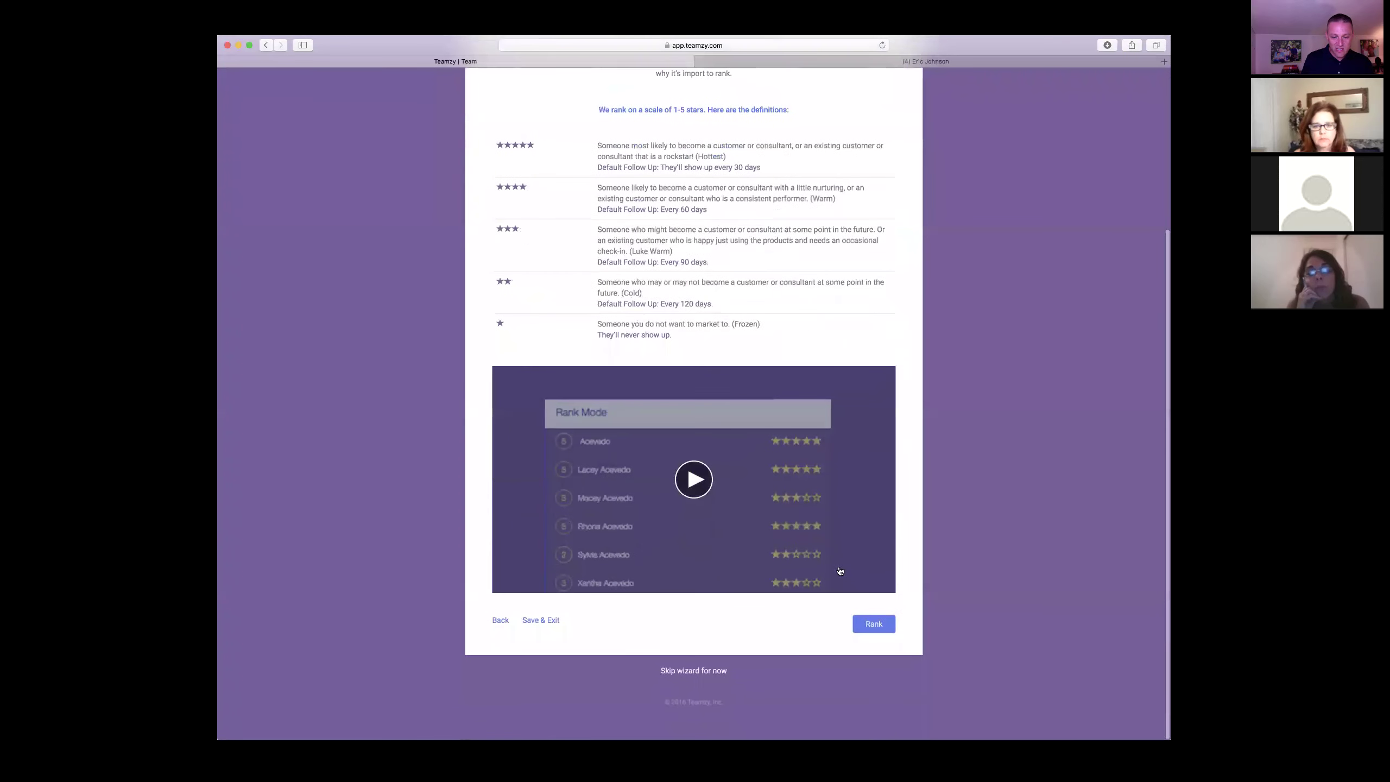
left_click(874, 626)
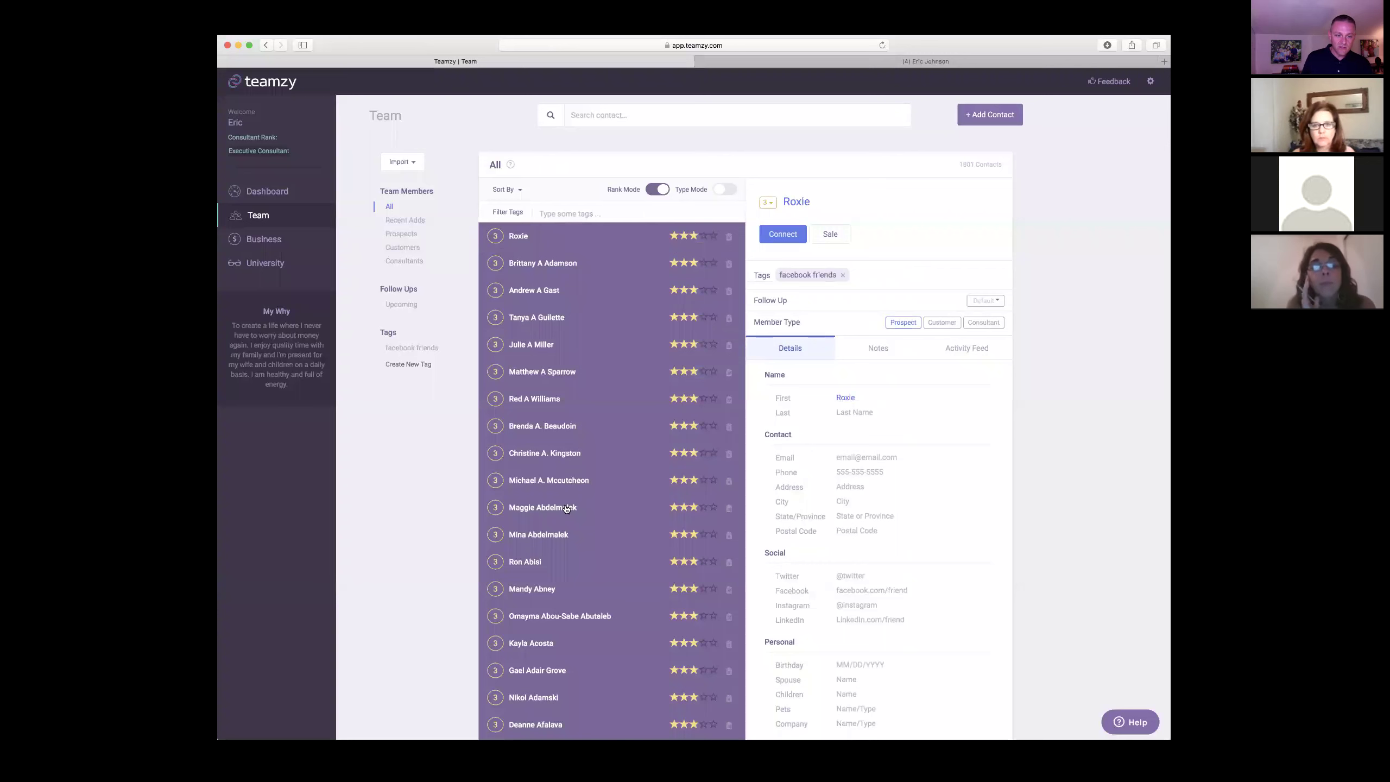
- Rank the seventh contact in the list four stars and the fifteenth contact one star
scroll(627, 399, "down", 3)
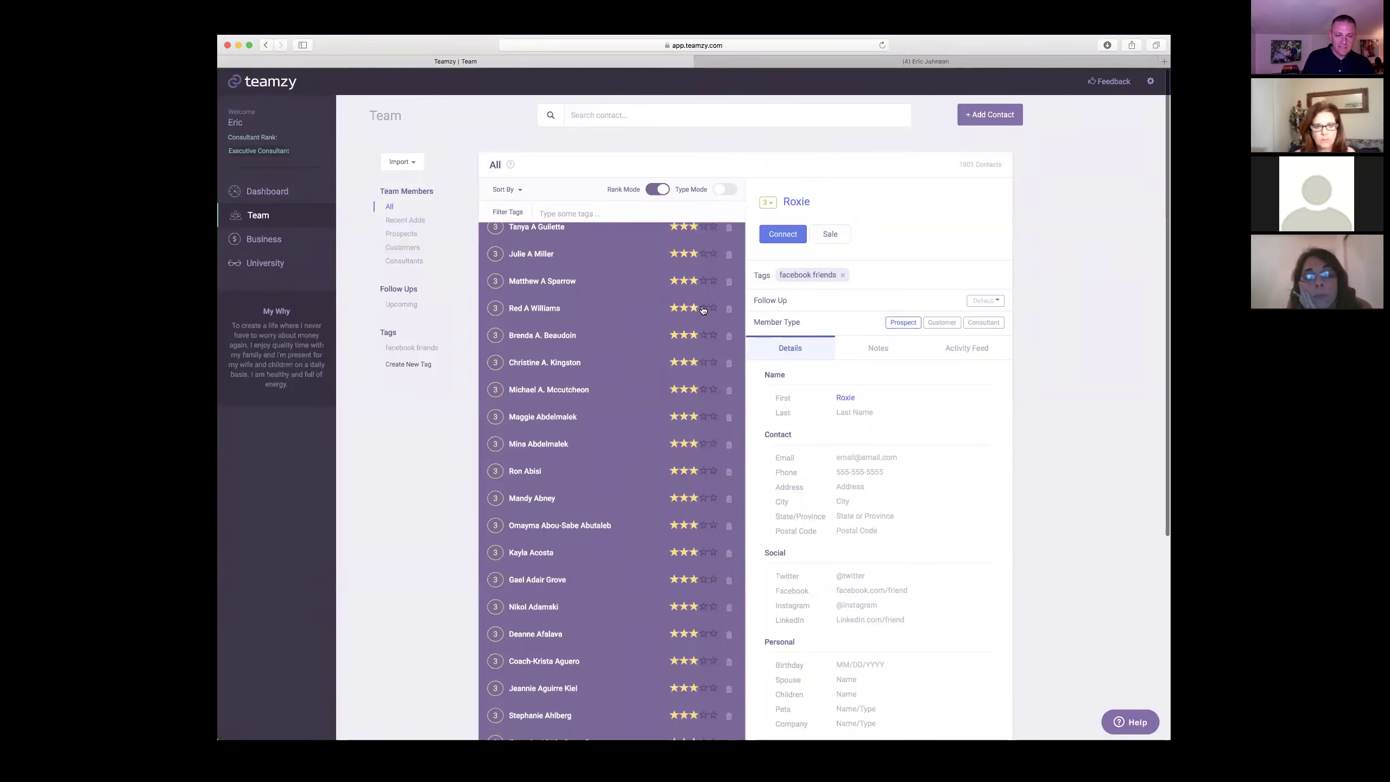
scroll(684, 319, "up", 3)
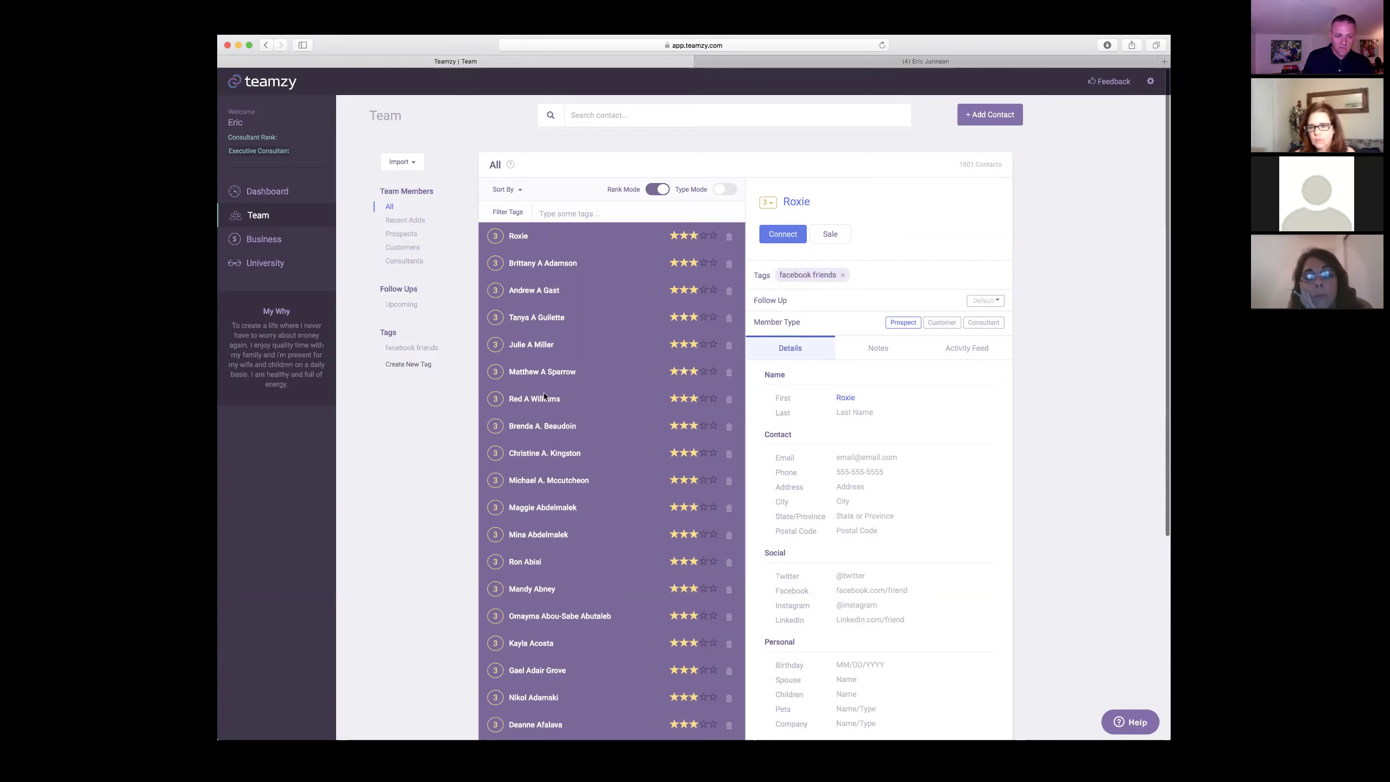
scroll(679, 462, "down", 1)
scroll(660, 455, "down", 3)
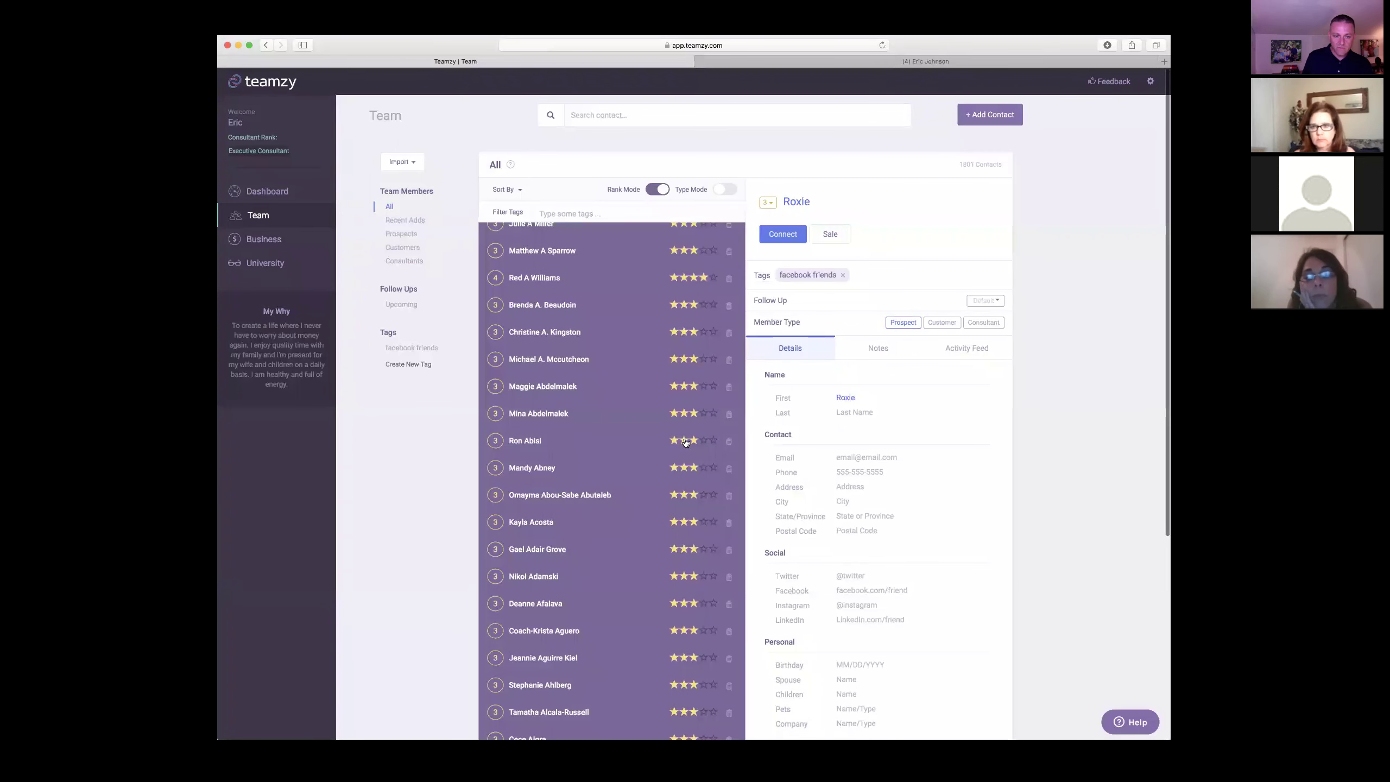
scroll(679, 457, "down", 1)
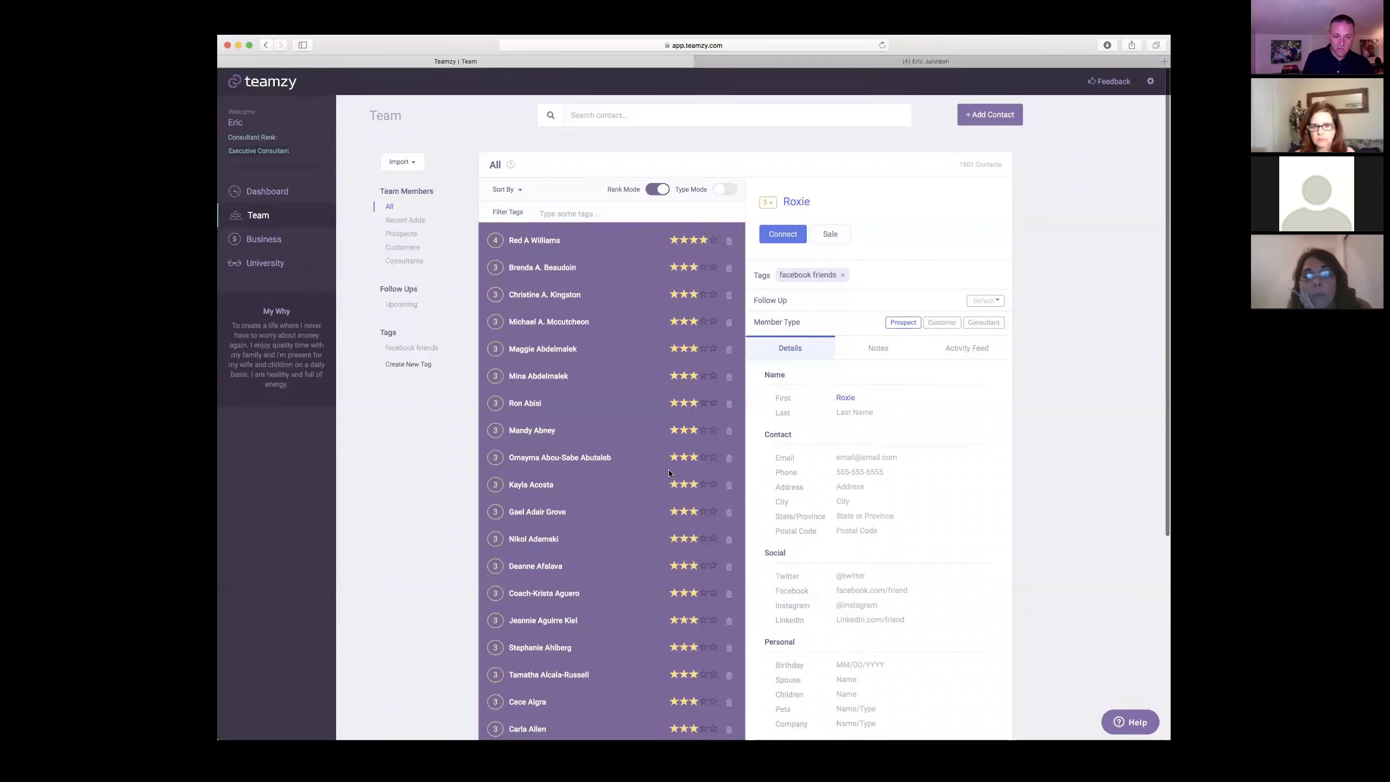
left_click(674, 458)
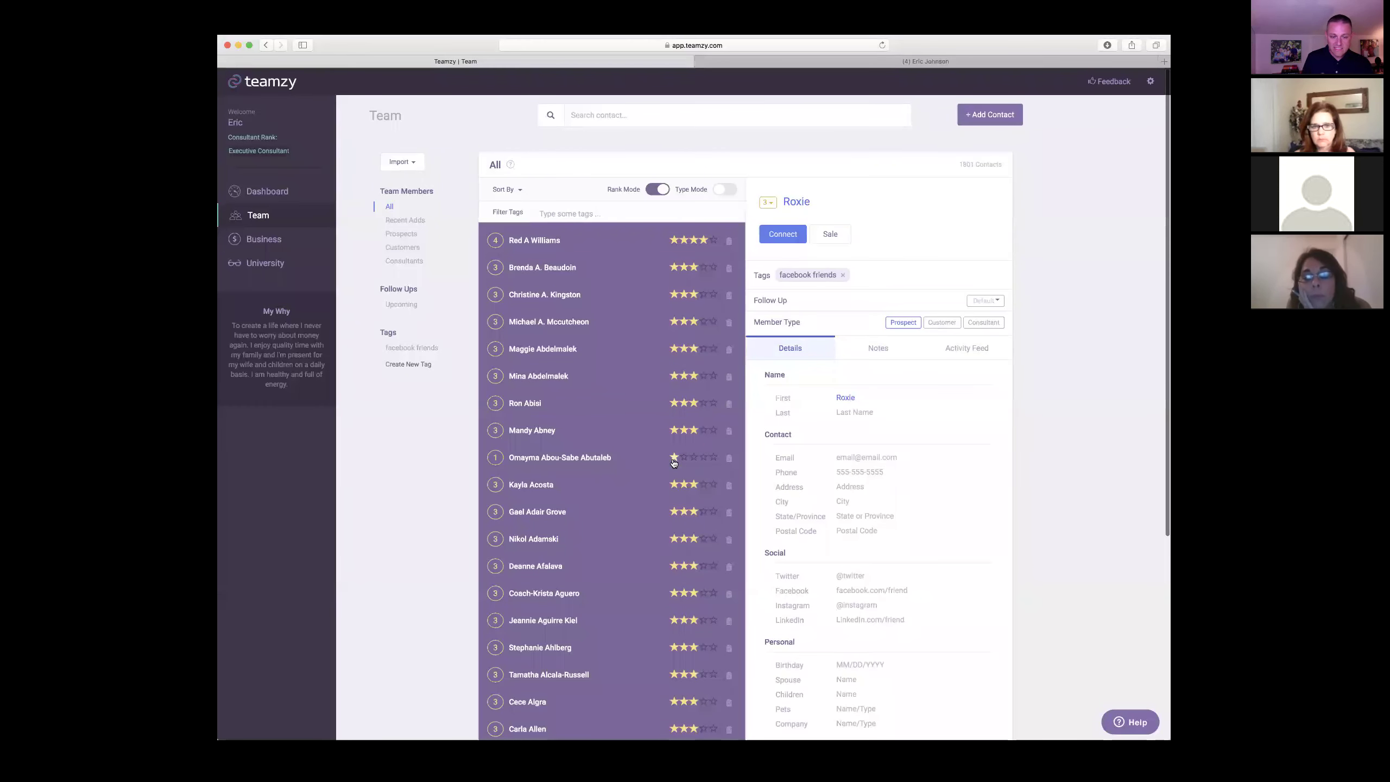
- Delete the contact listed directly below the one-star contact and confirm the deletion
scroll(674, 463, "down", 1)
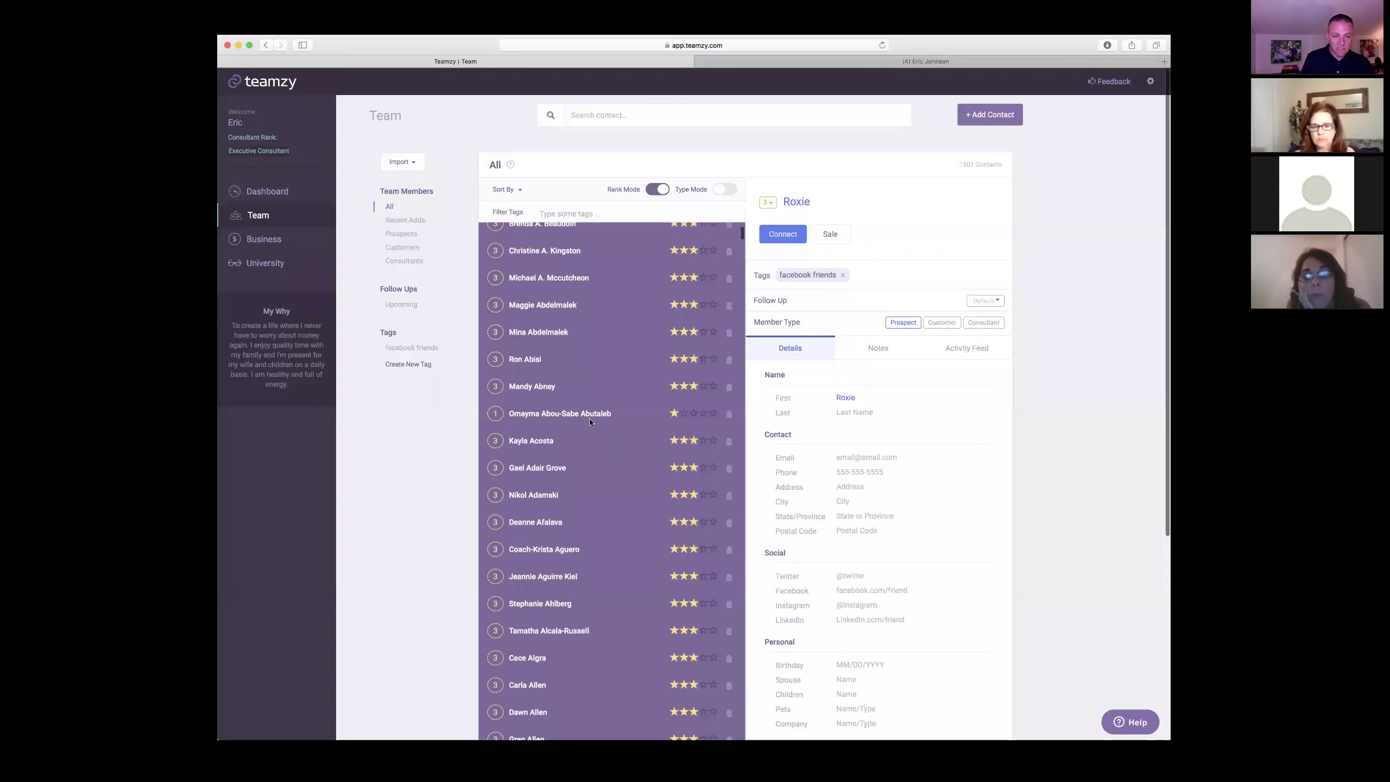
left_click(730, 443)
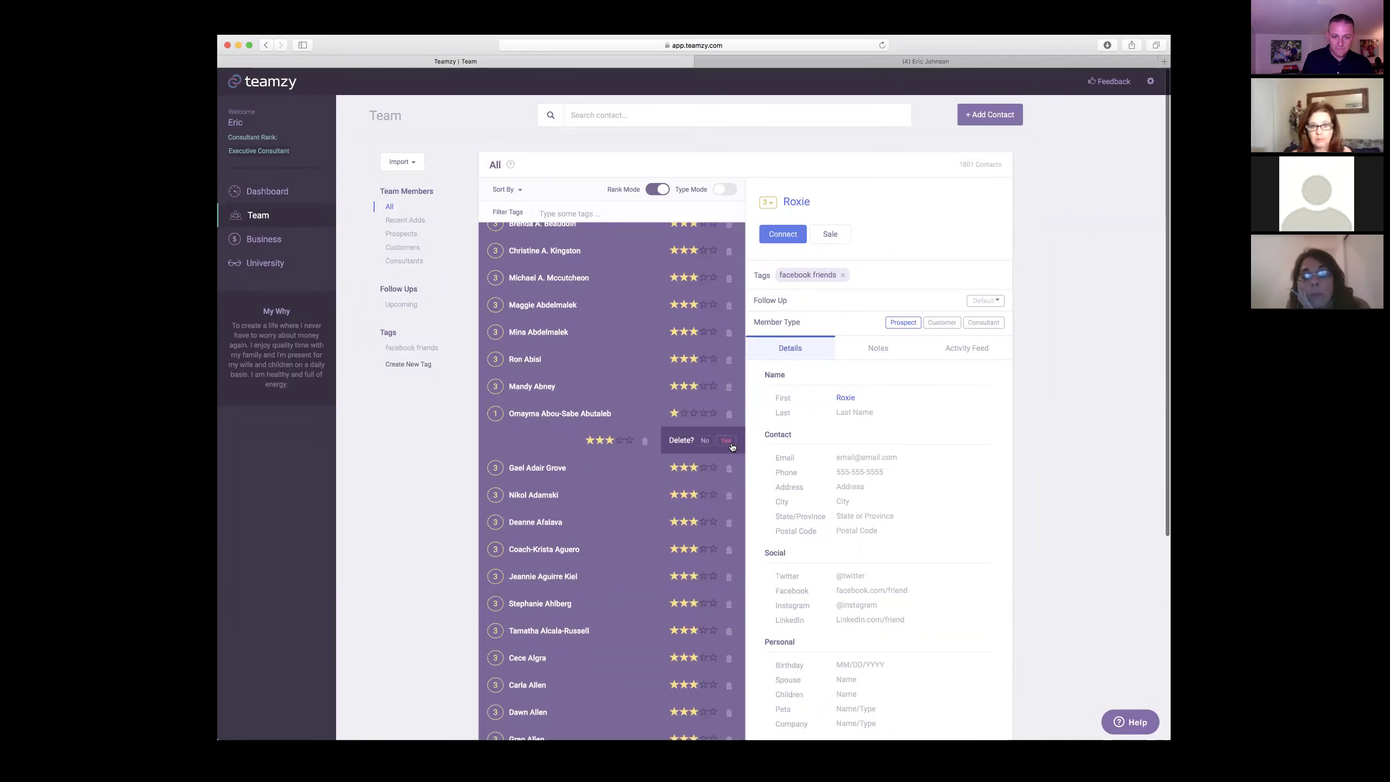
left_click(731, 446)
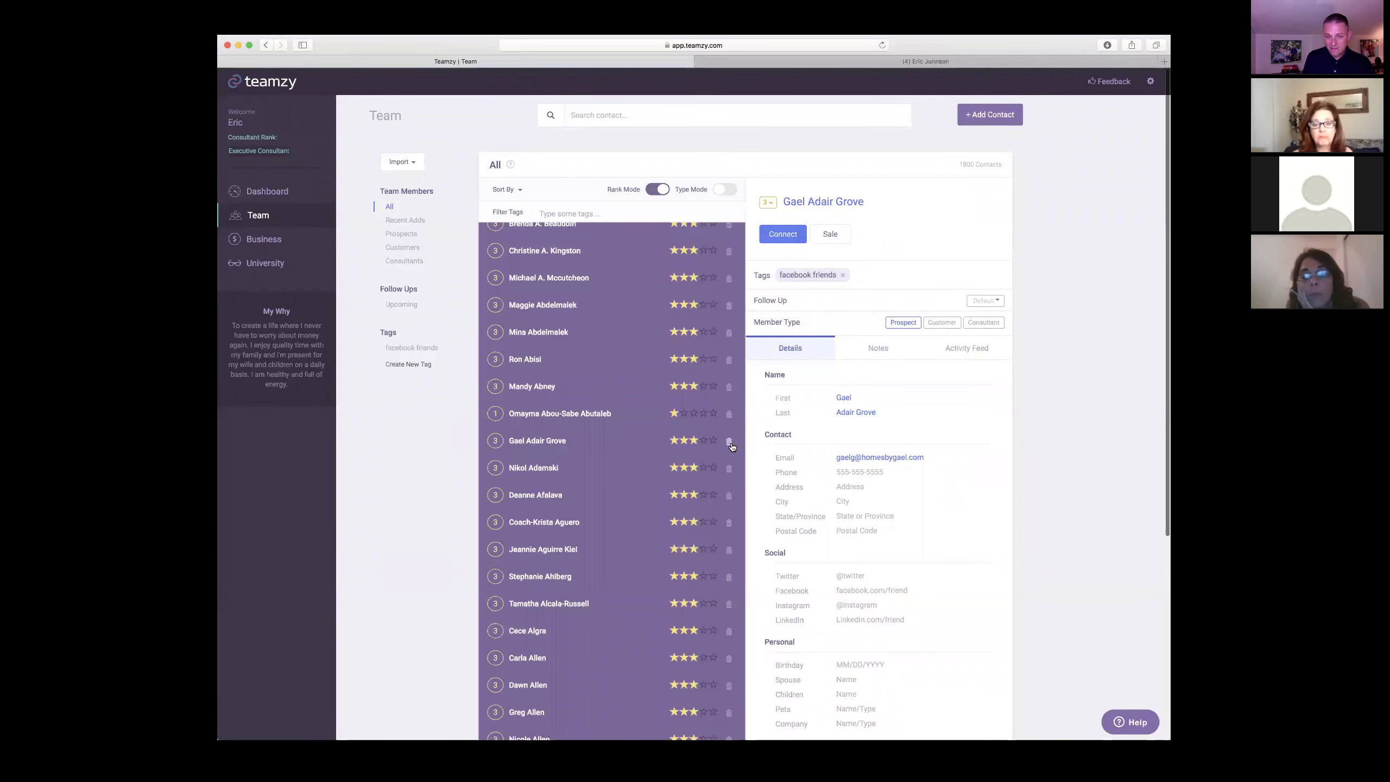
scroll(622, 516, "down", 6)
scroll(621, 517, "down", 1)
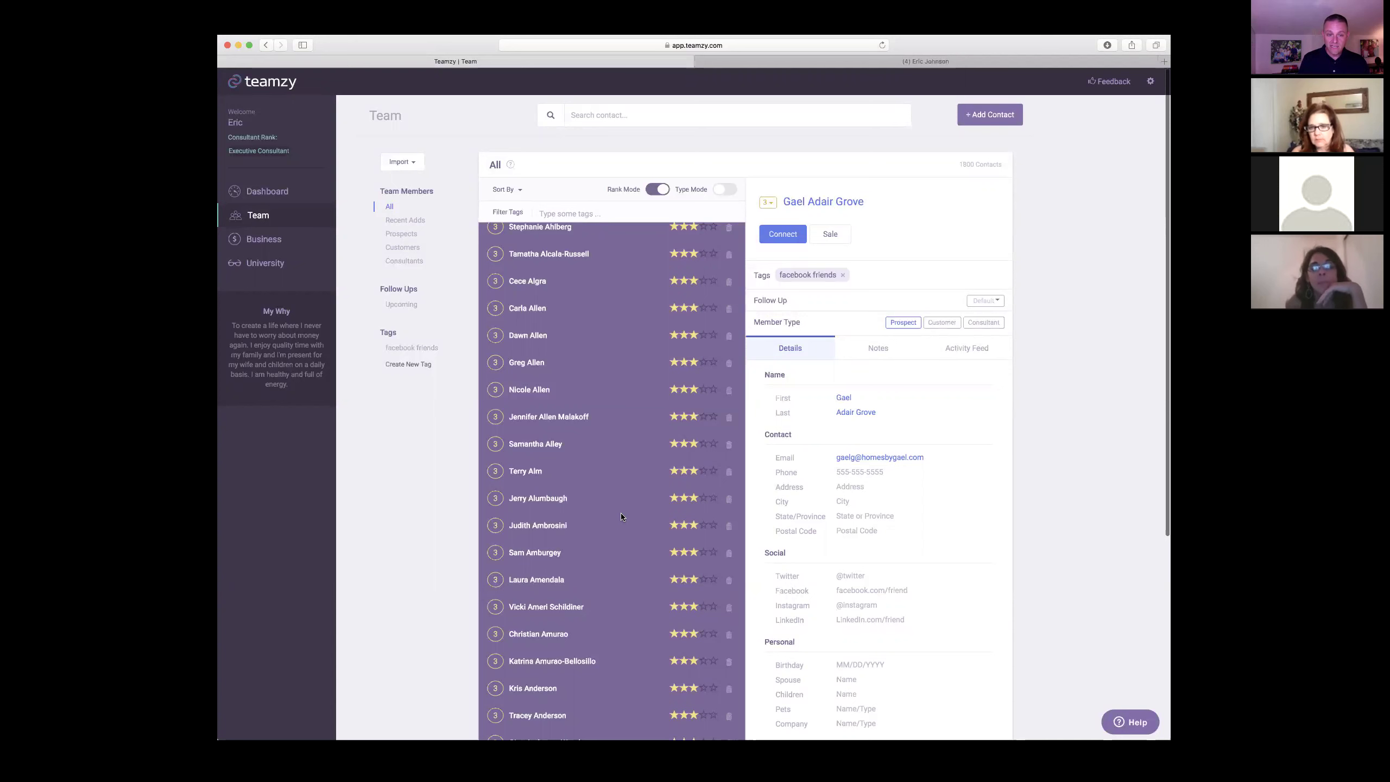
scroll(621, 516, "down", 2)
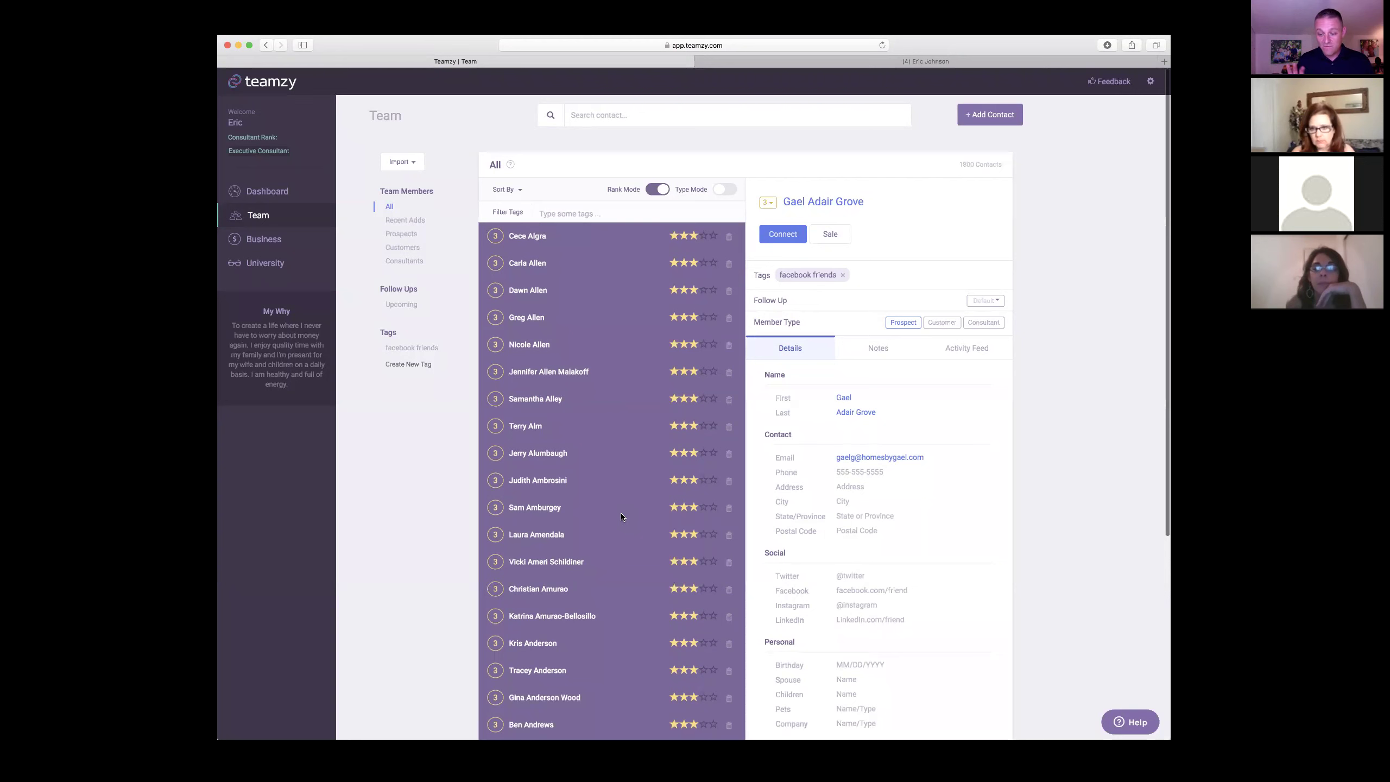
scroll(621, 516, "up", 1)
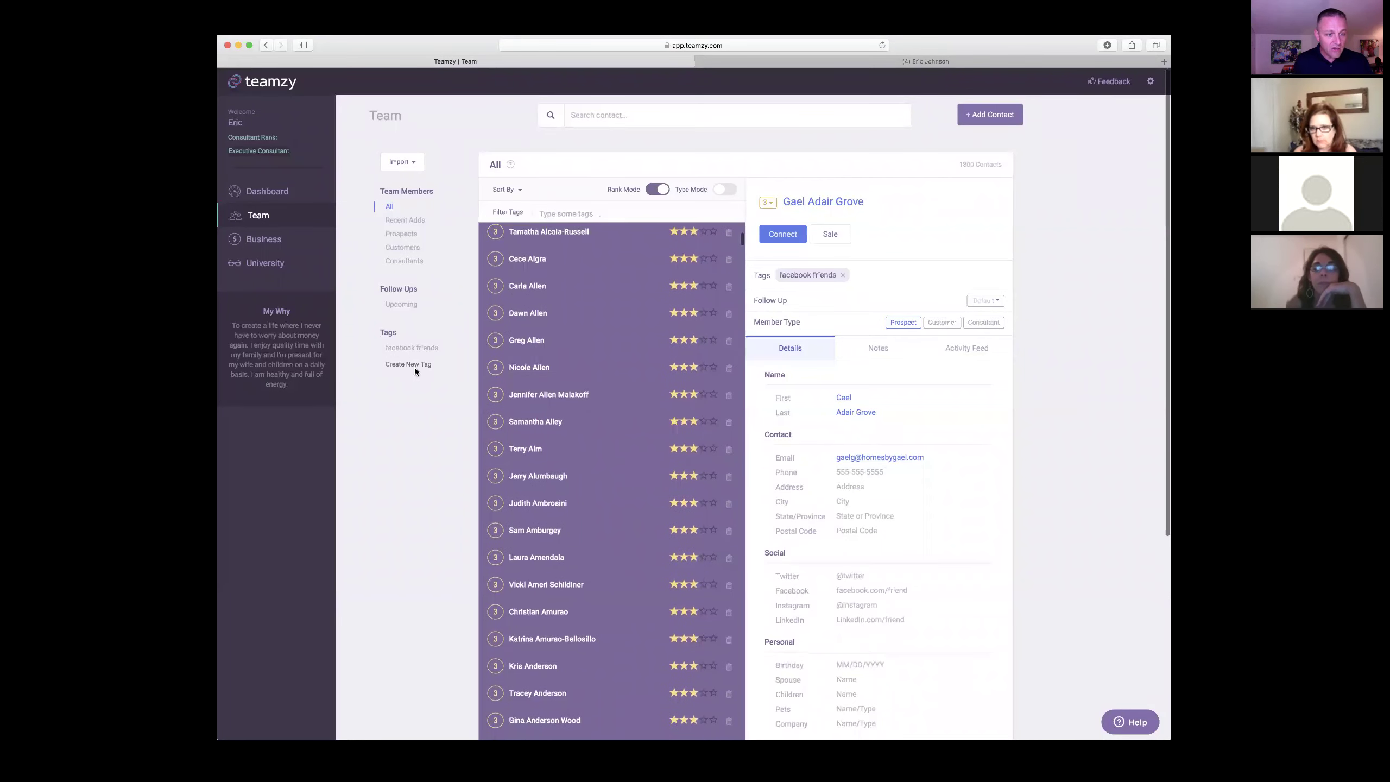
- Open the Dashboard and view the available consultant ranks, keeping Executive Consultant selected
left_click(271, 192)
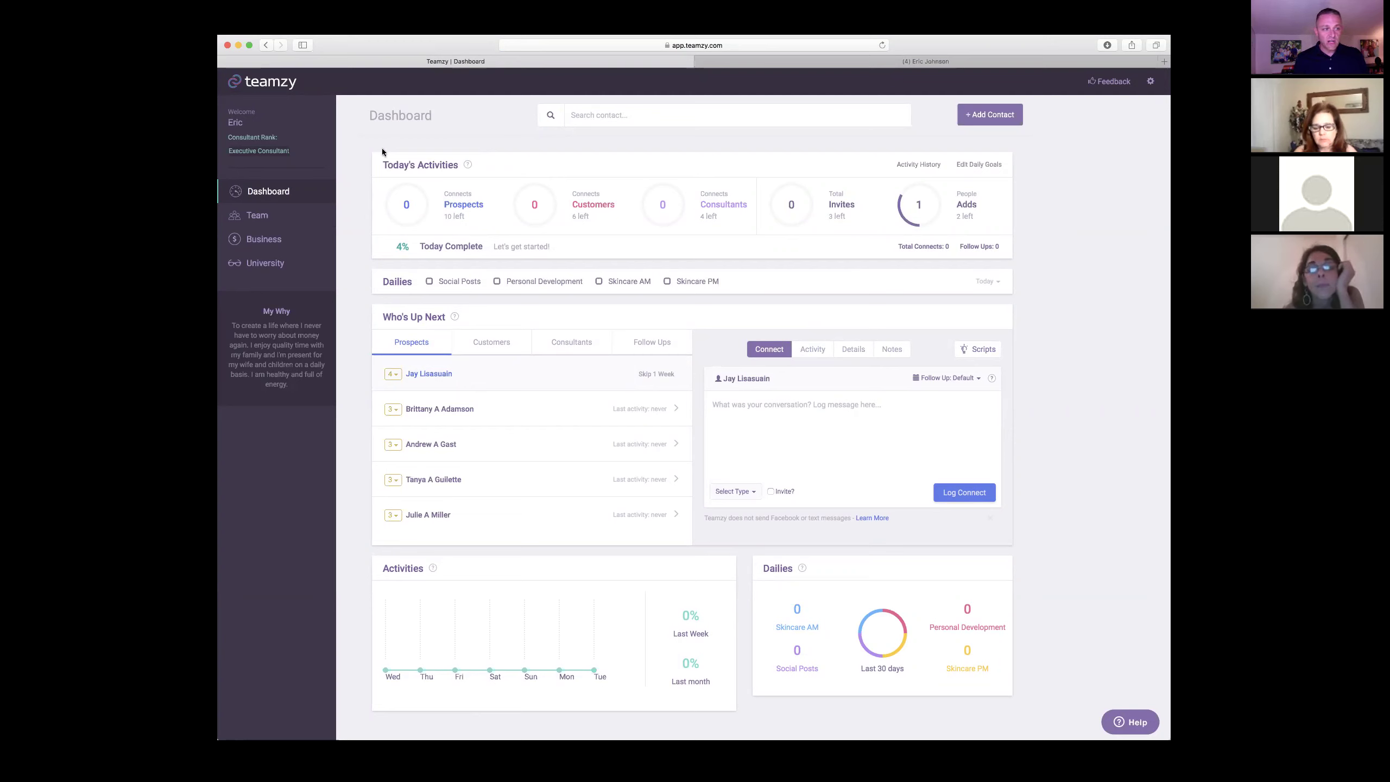
left_click(261, 151)
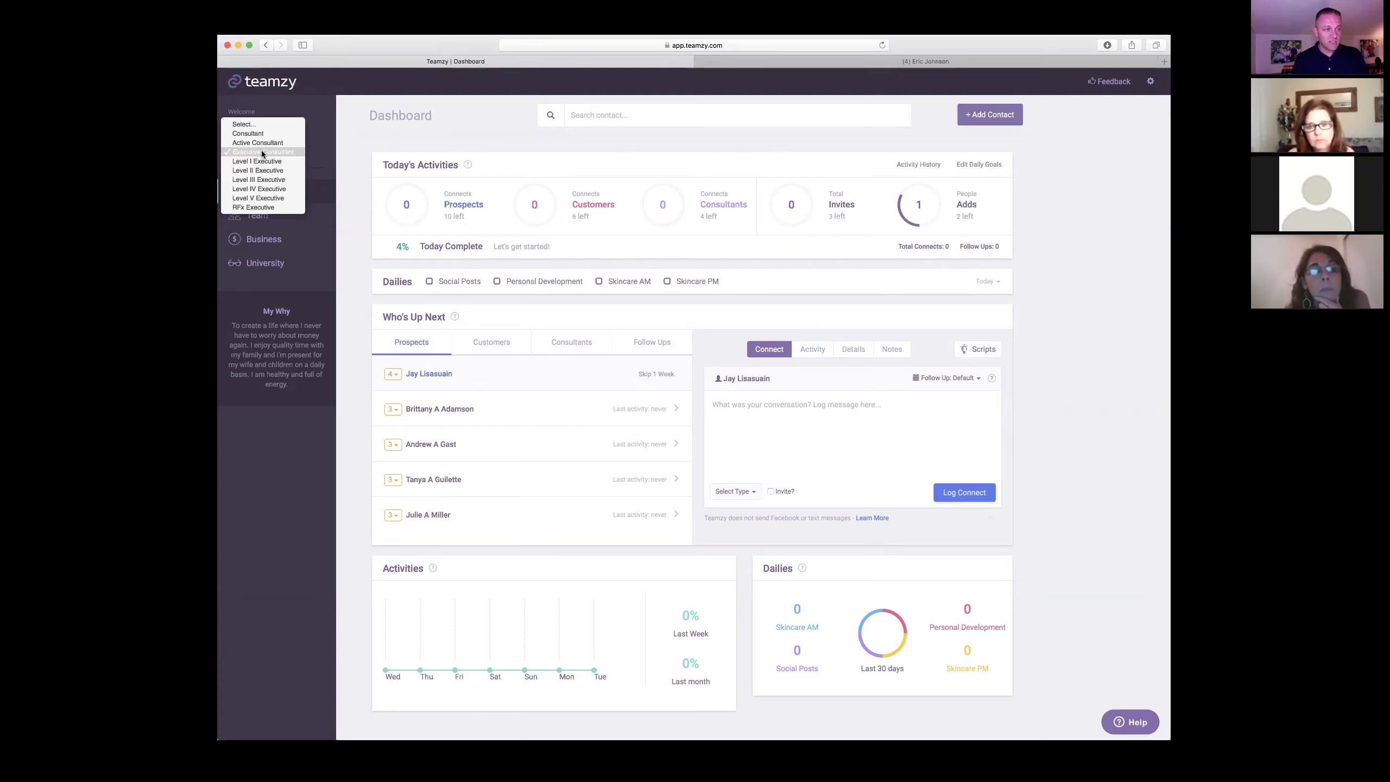
left_click(262, 151)
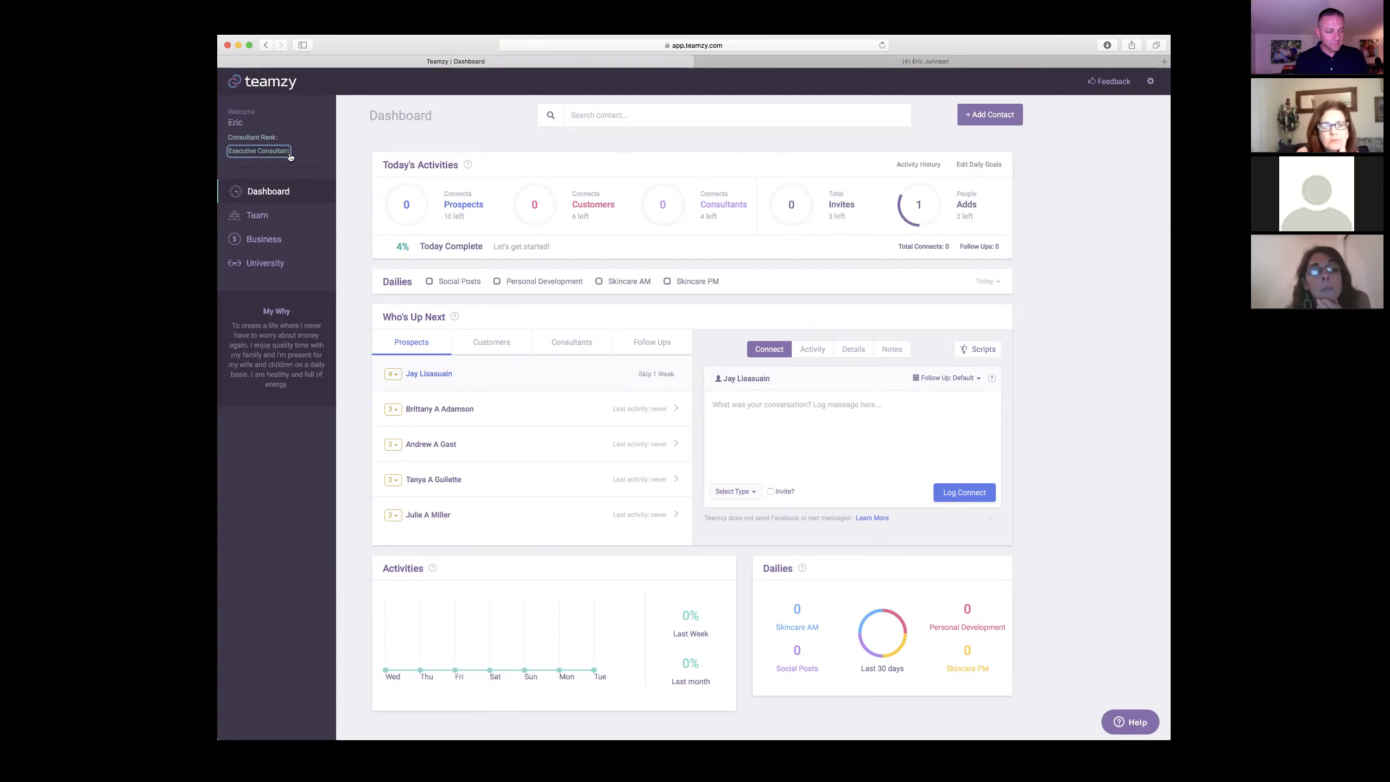
left_click(598, 115)
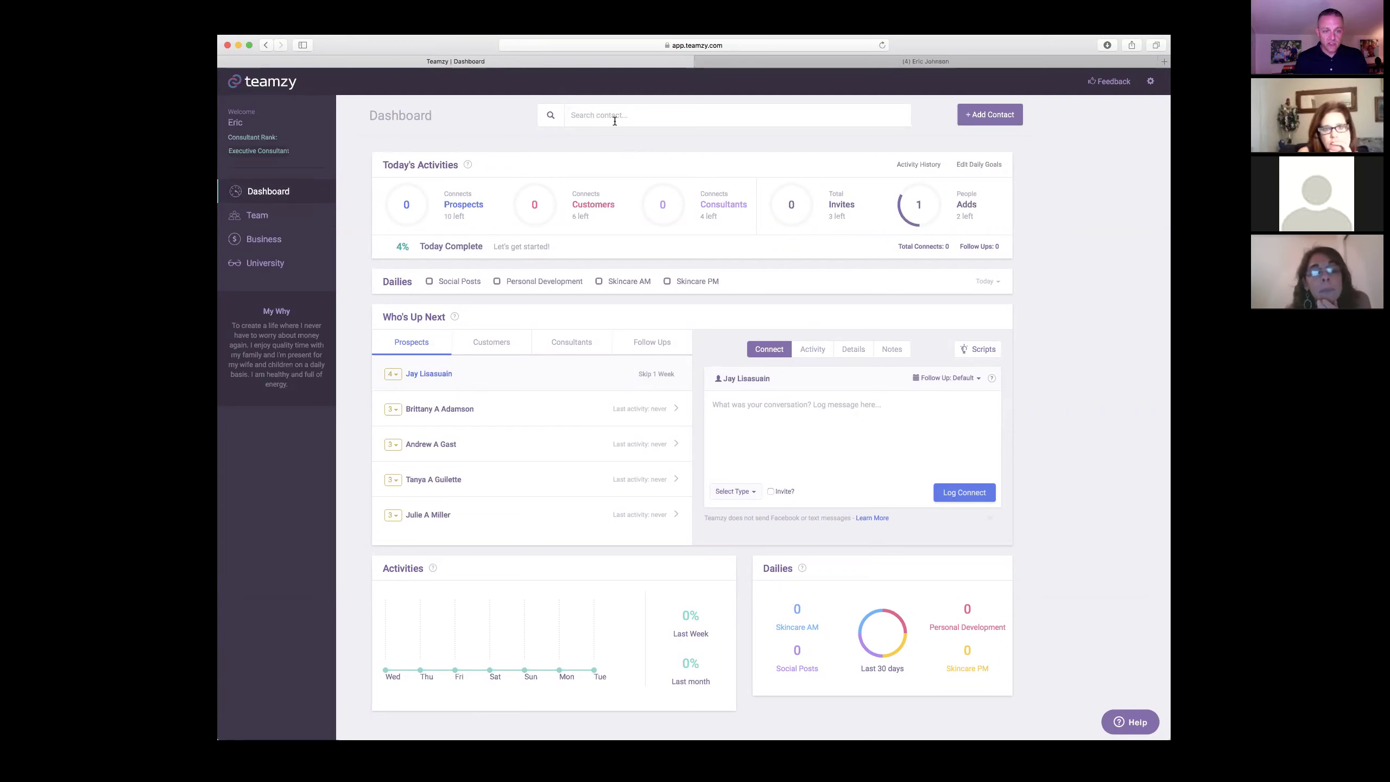
- Search the contacts for "ja" and clear the search
type("ja")
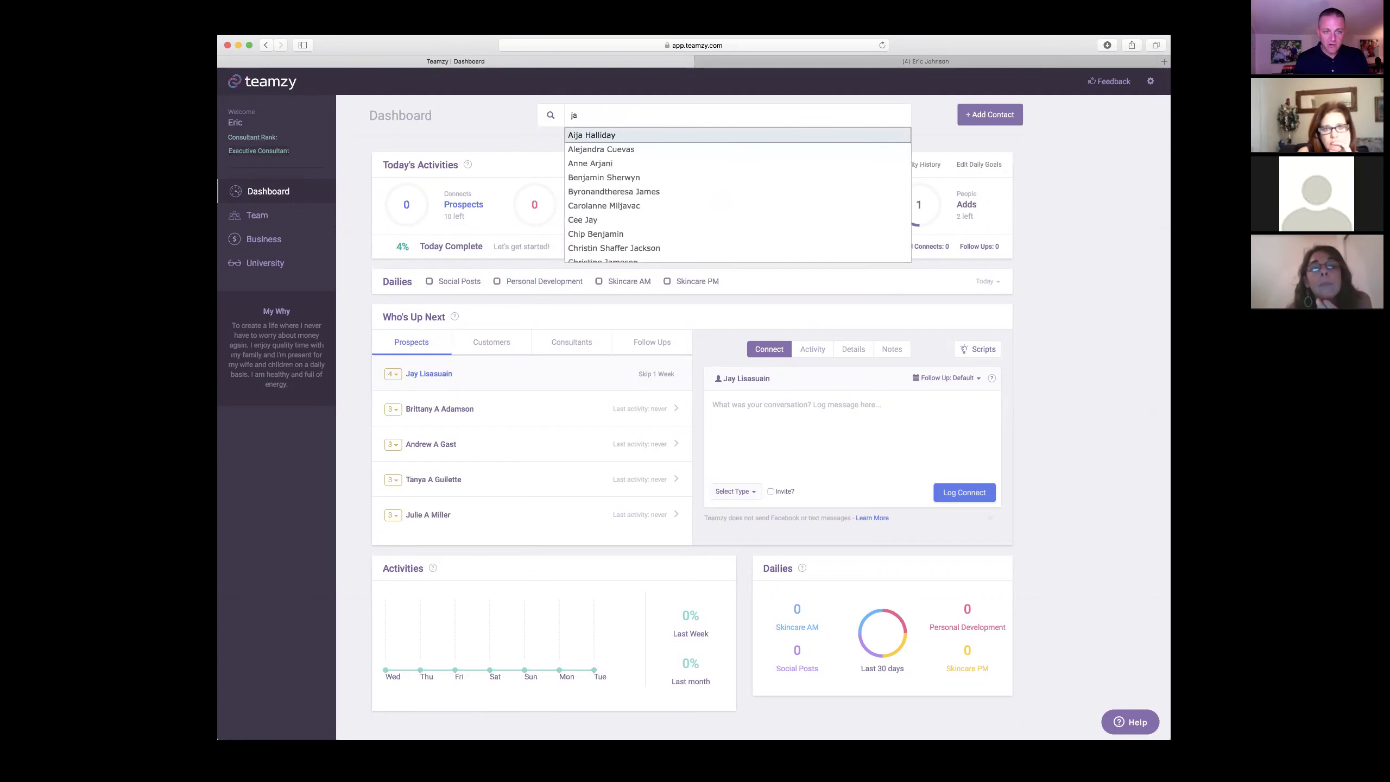
left_click(469, 122)
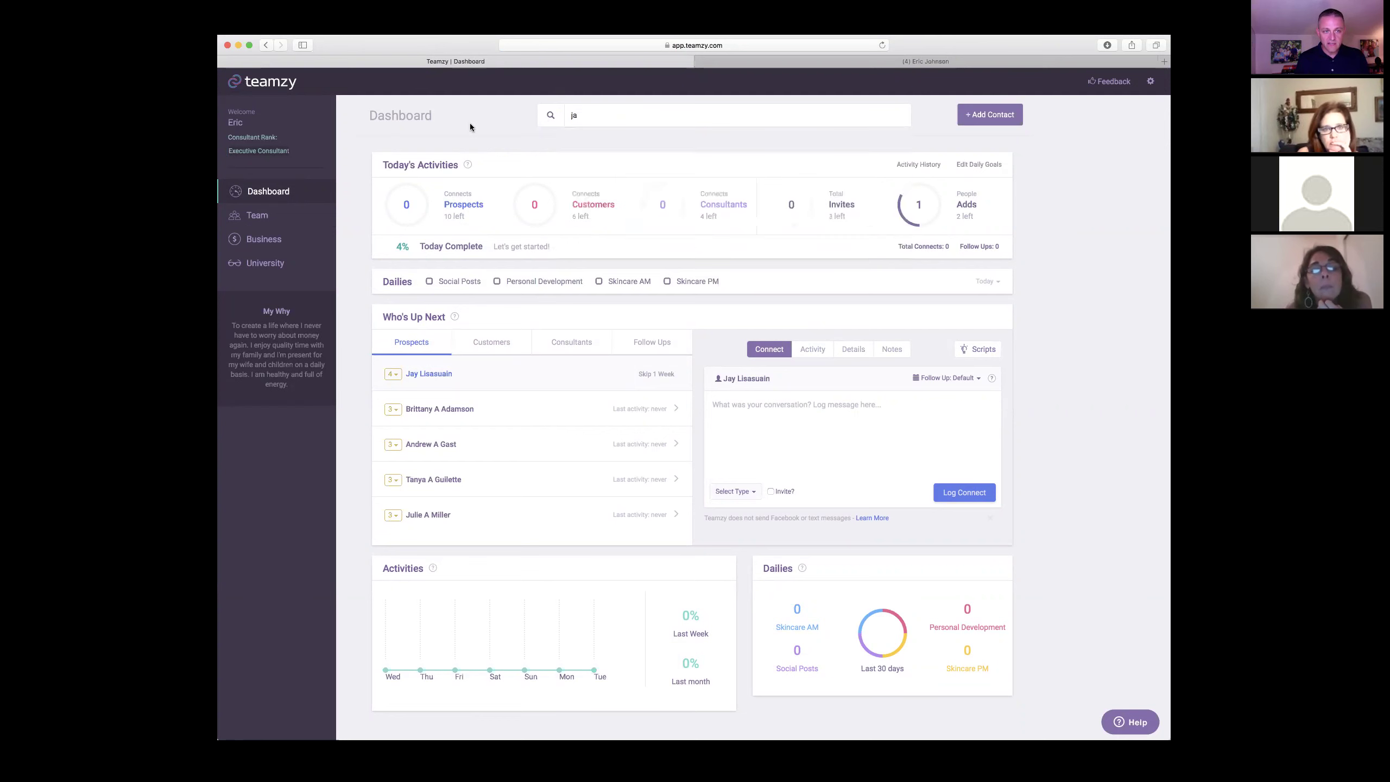
left_click(578, 116)
key("BackSpace")
key("BackSpace")
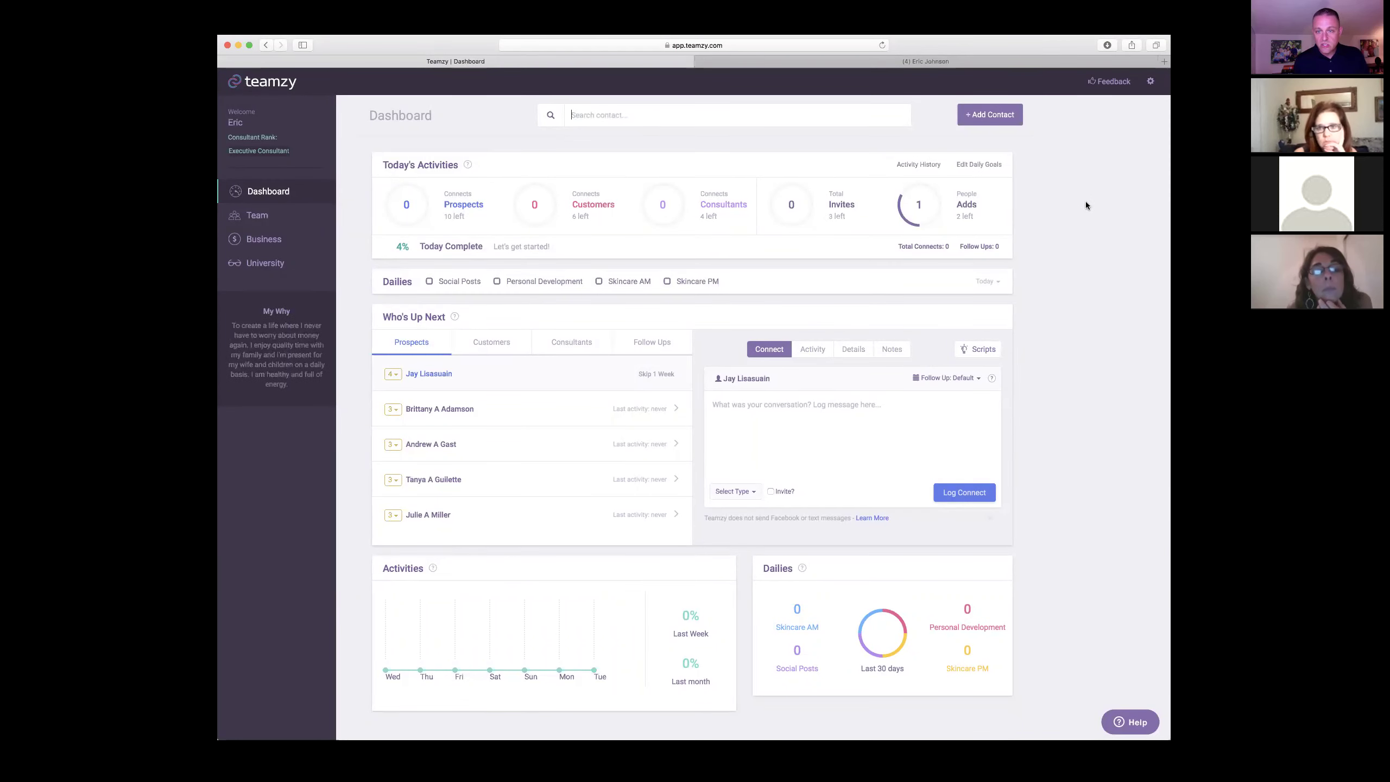
- View the blank Add Contact form and close it without adding anyone
left_click(996, 117)
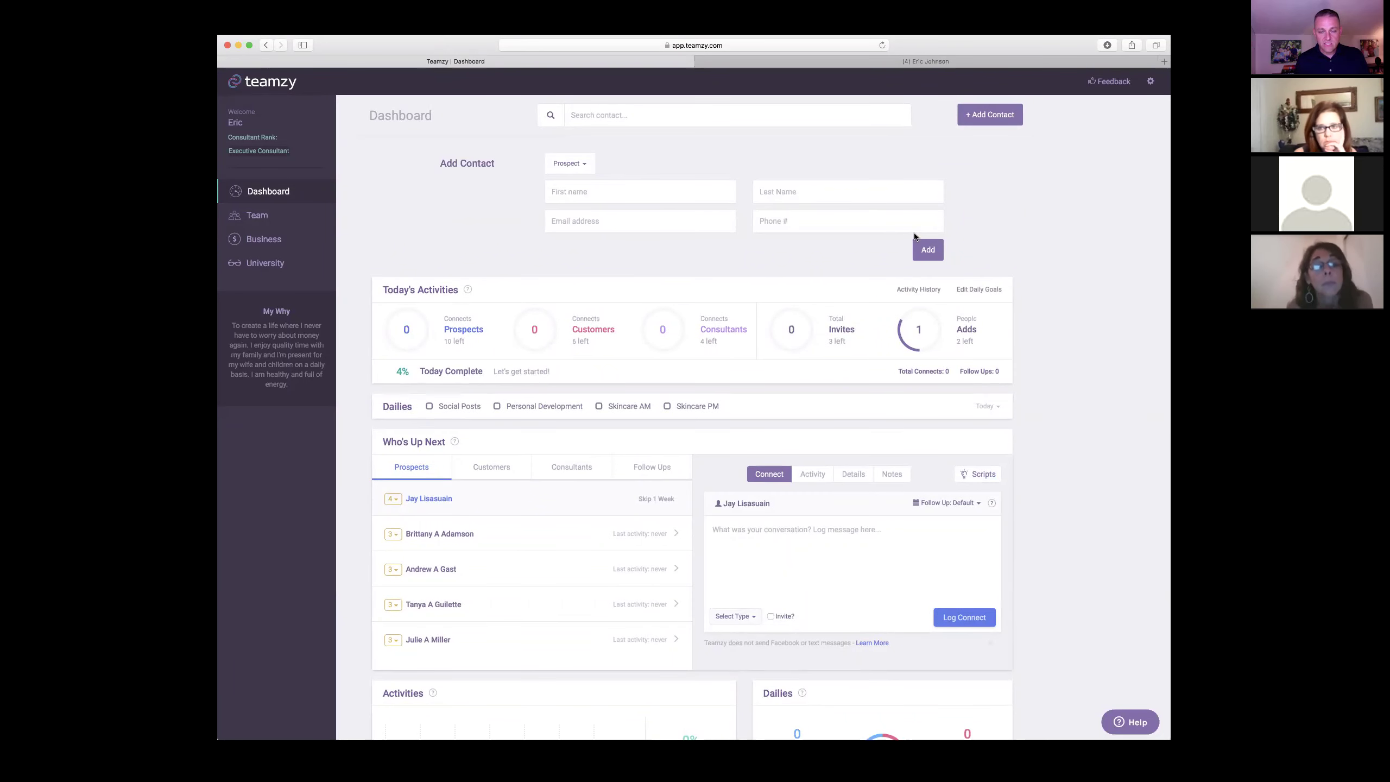
left_click(1001, 117)
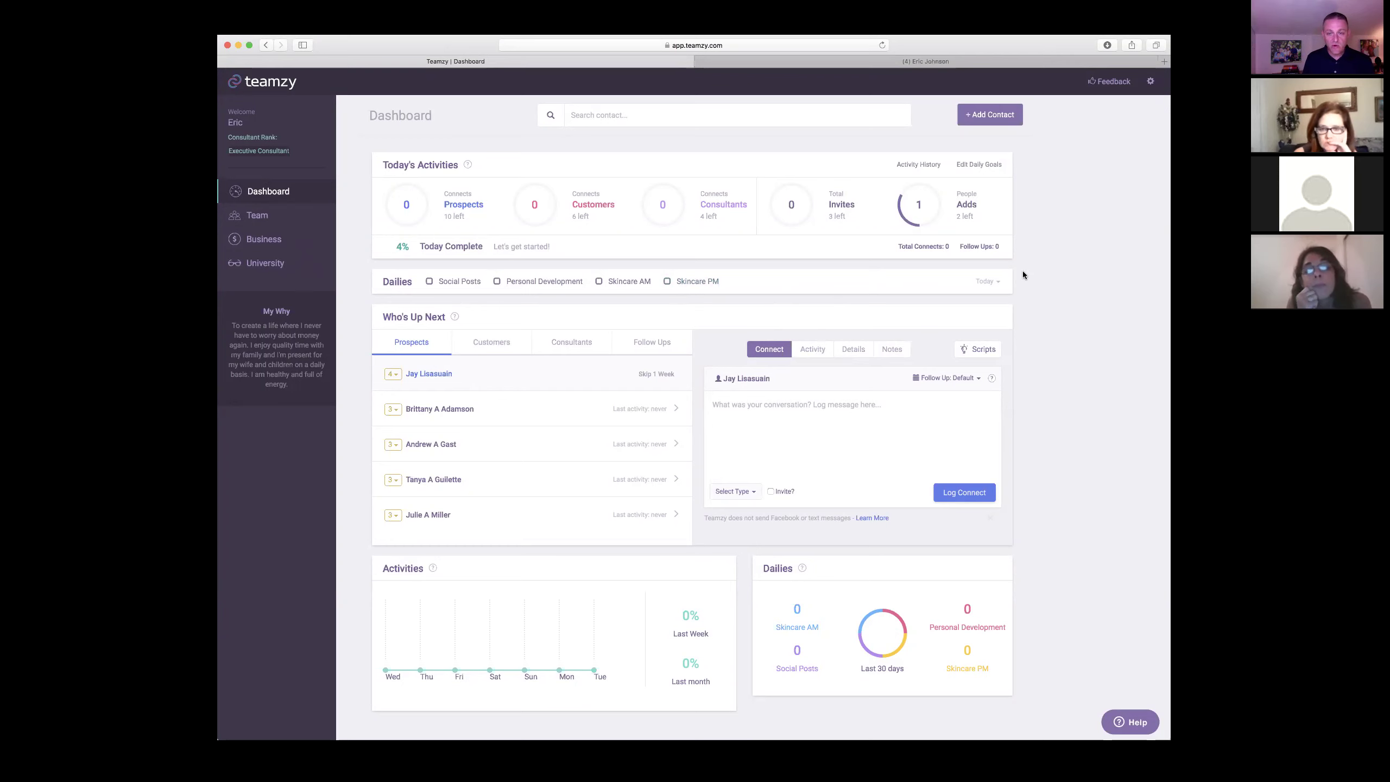
- Read the explanations of Prospects, Customers, Consultants and Invites in Today's Activities
mouse_move(390, 184)
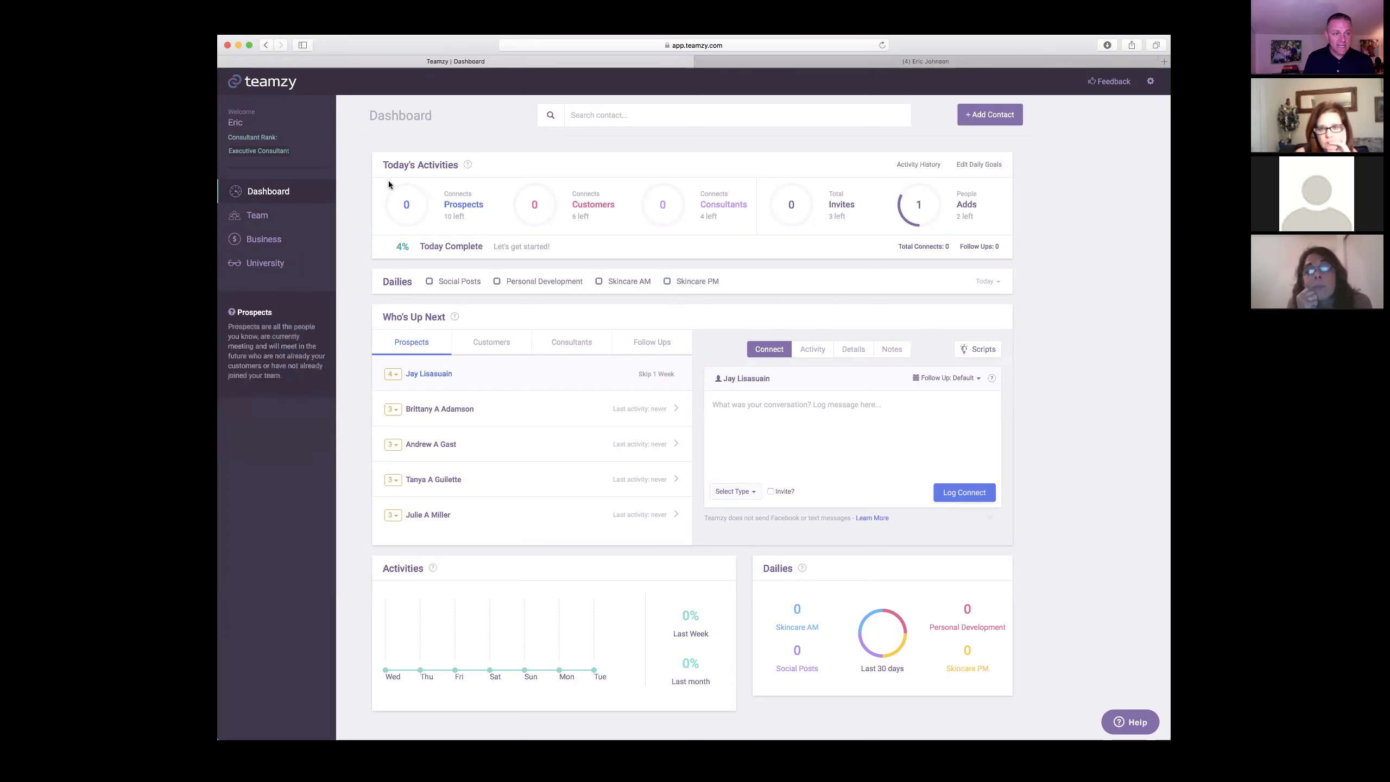
mouse_move(432, 227)
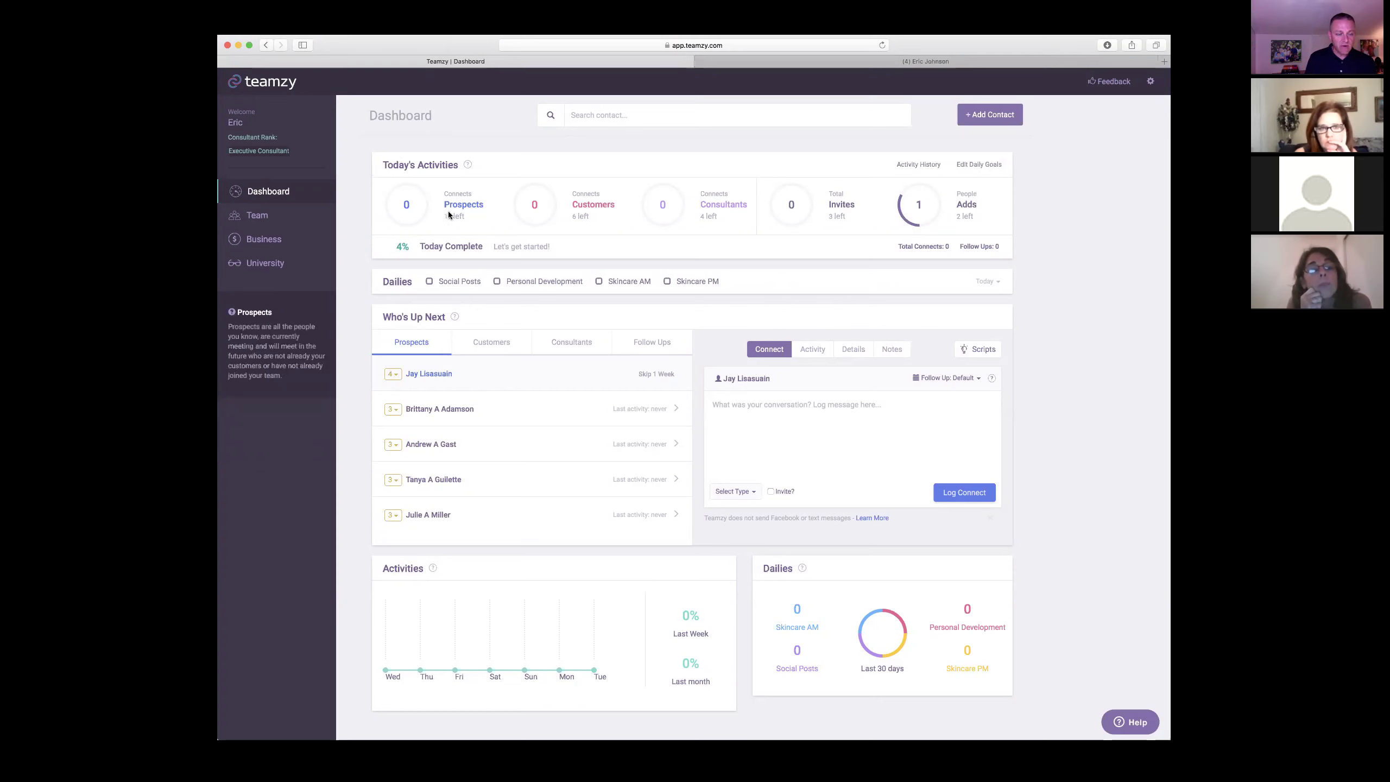
mouse_move(611, 204)
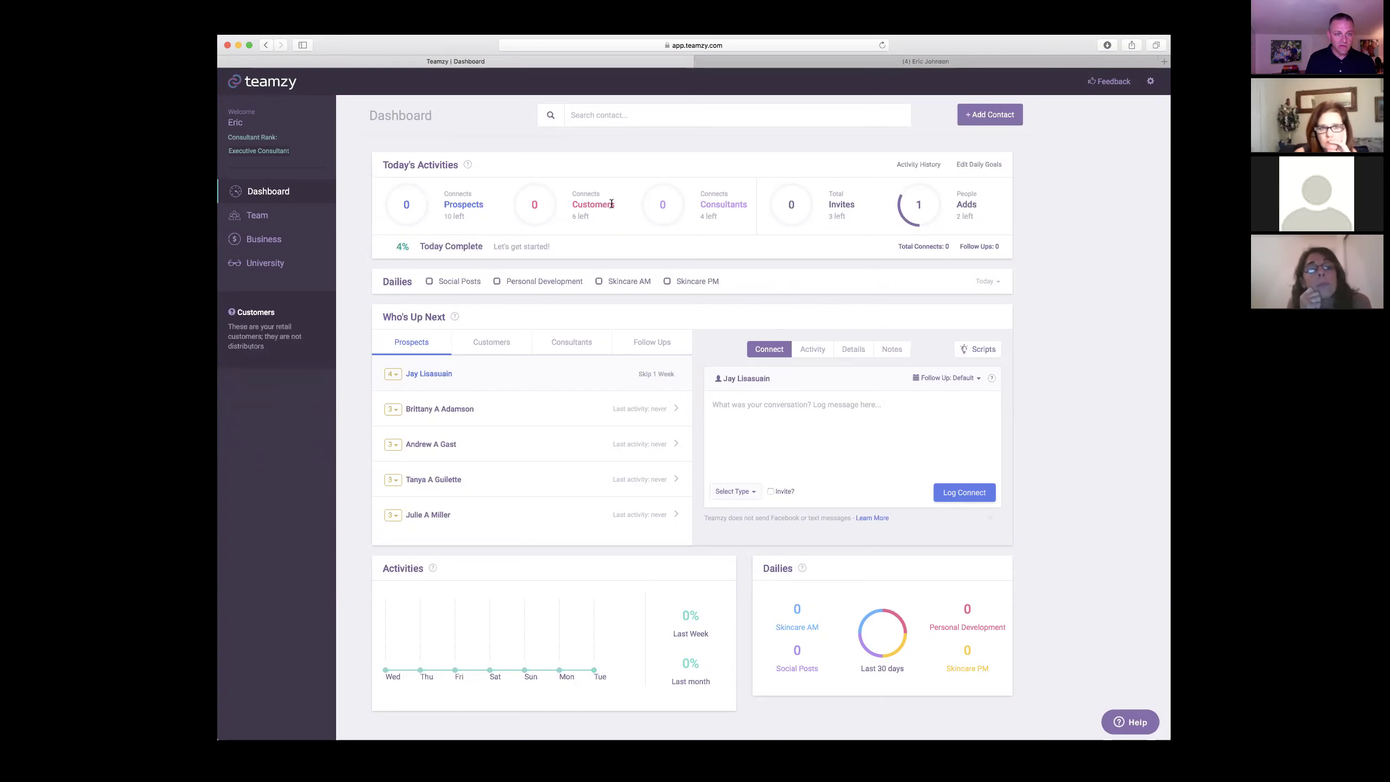
mouse_move(691, 219)
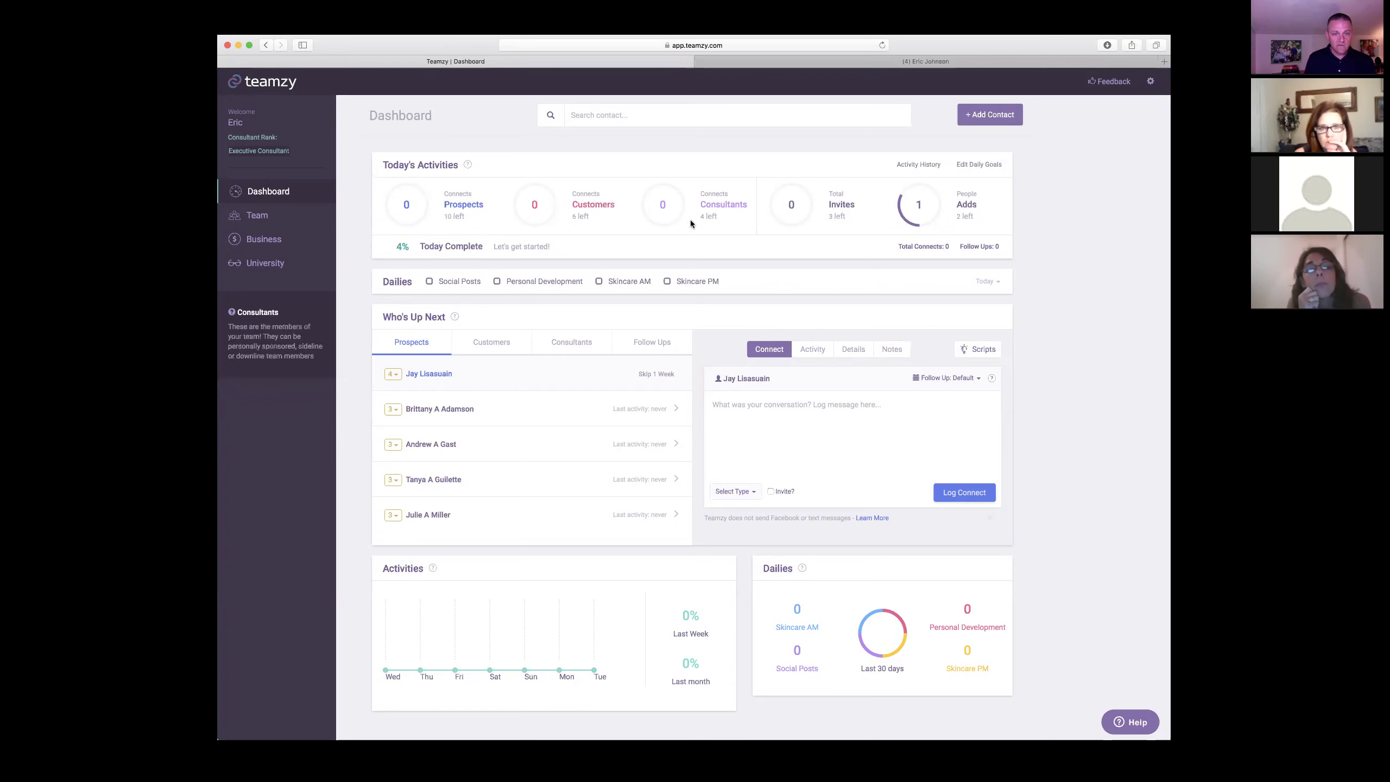
mouse_move(818, 237)
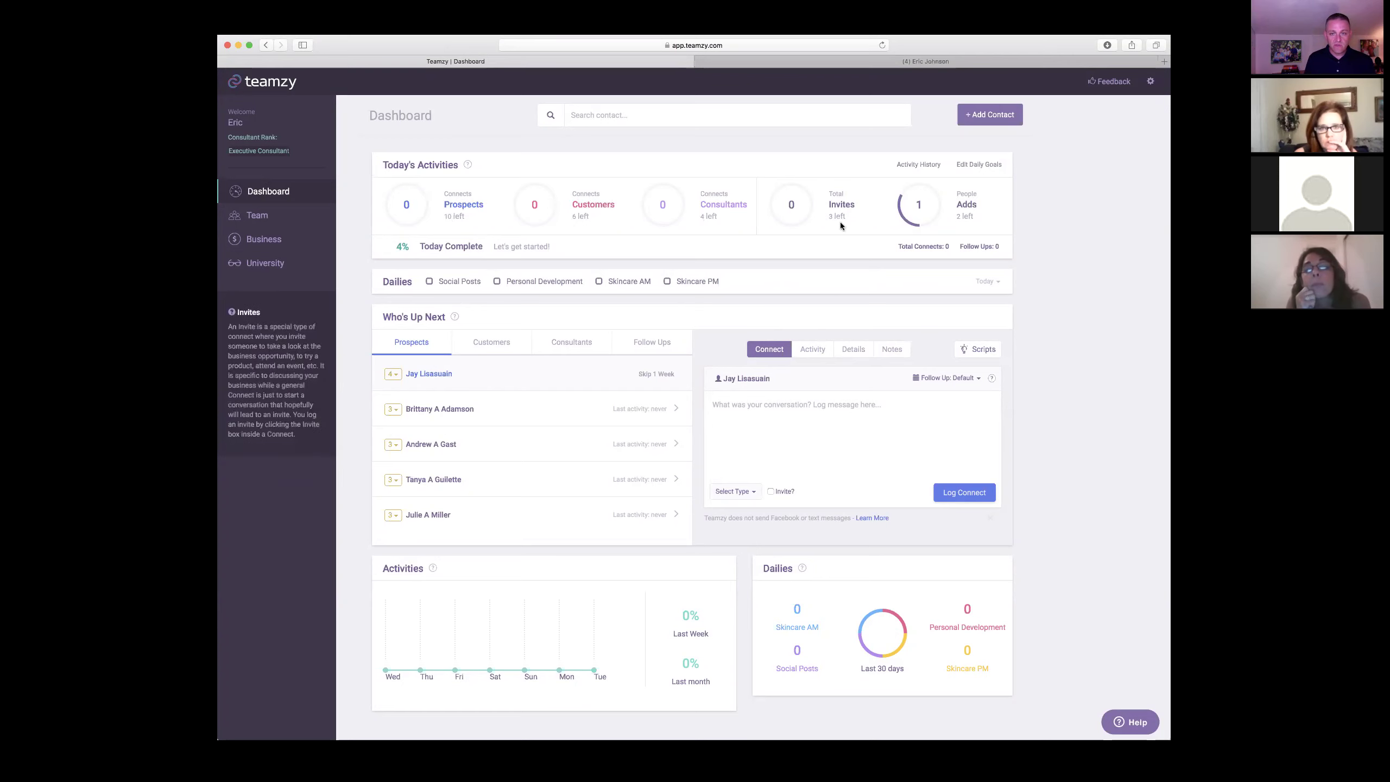
mouse_move(966, 226)
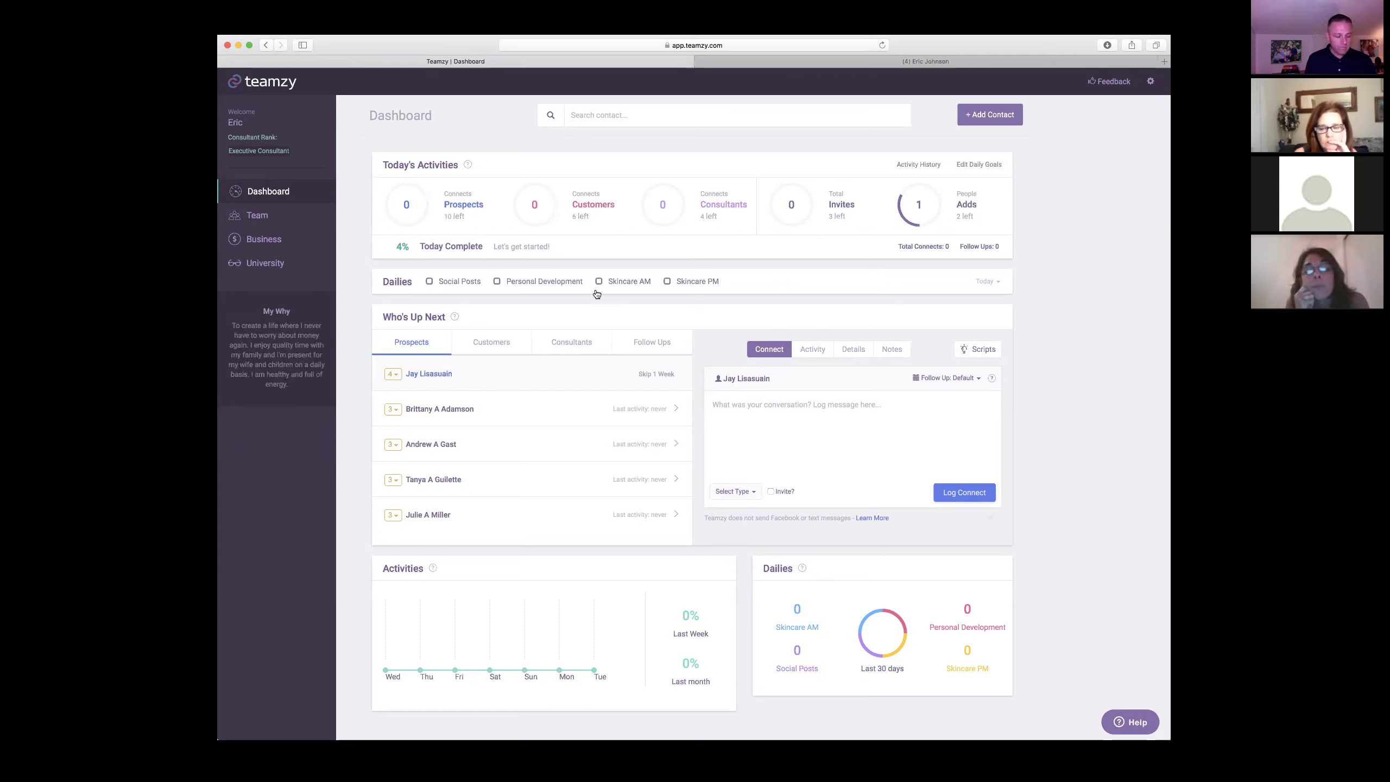
- Mark the Social Posts, Personal Development, Skincare AM and Skincare PM dailies as done
left_click(428, 281)
left_click(502, 280)
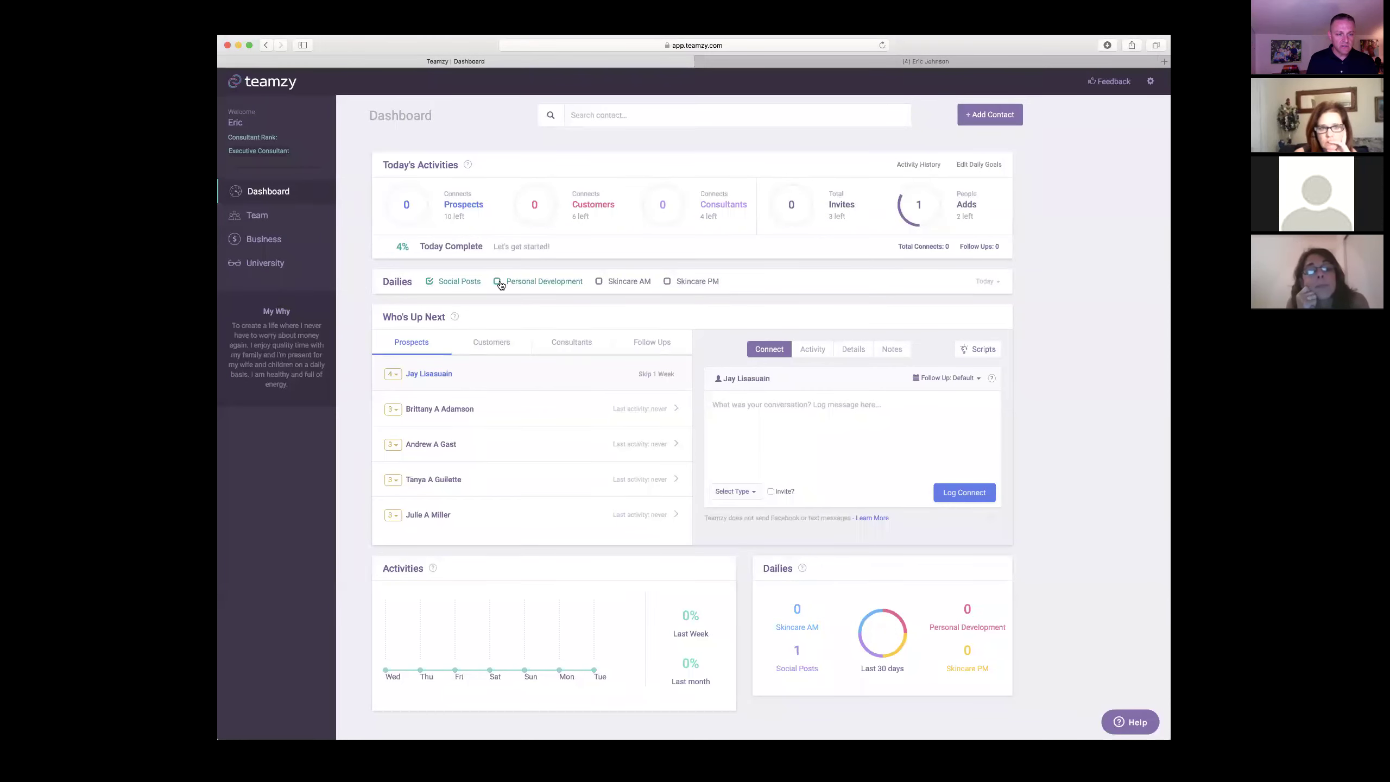
left_click(601, 282)
scroll(438, 361, "down", 1)
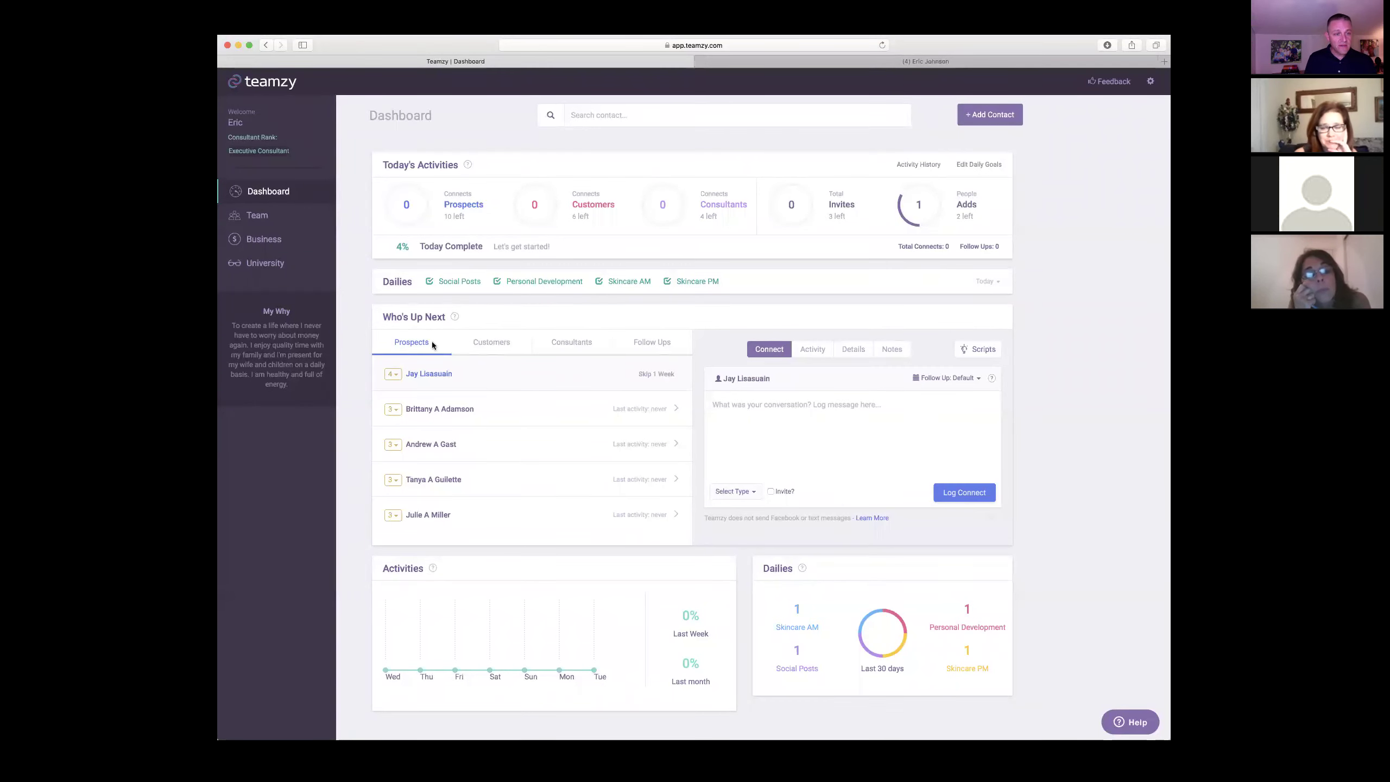
- View the Customers, Consultants and Follow Ups lists in Who's Up Next and return to Prospects
left_click(490, 338)
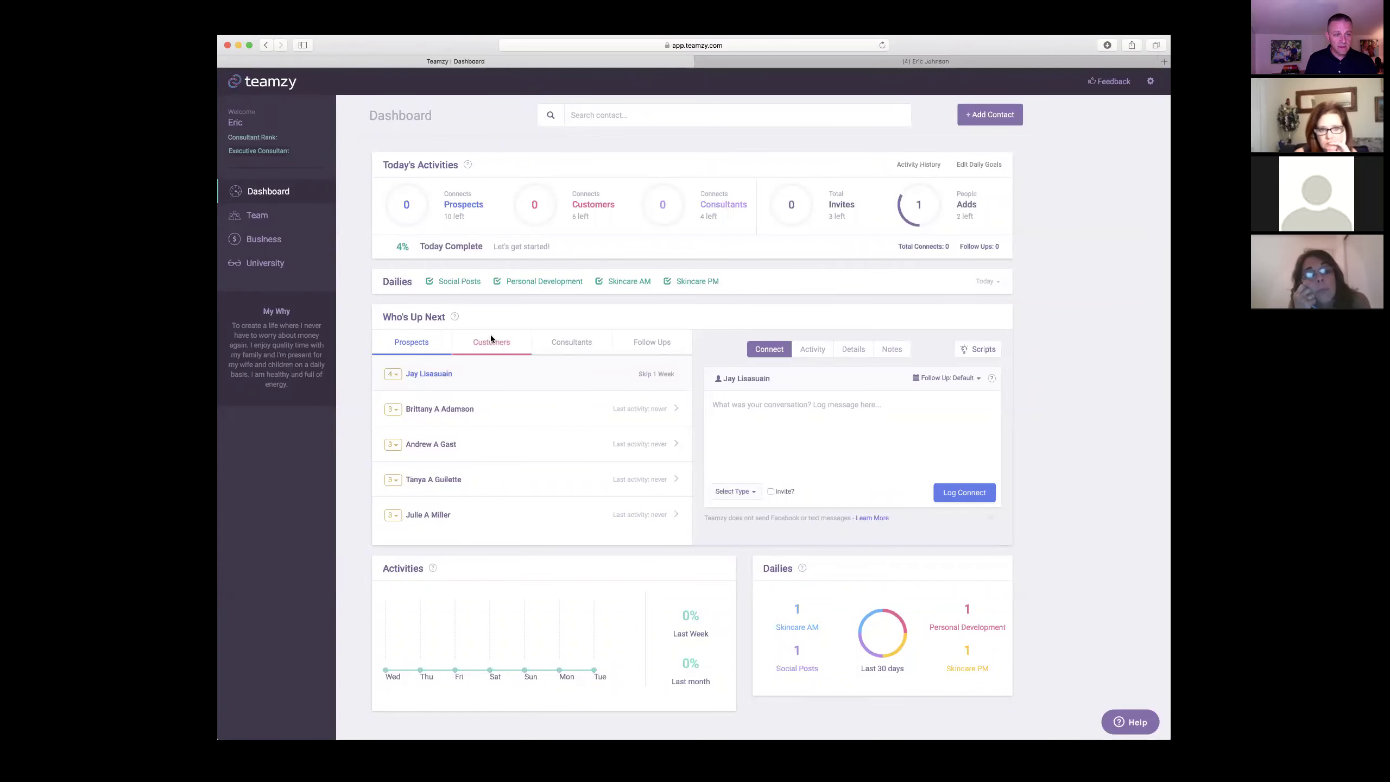
left_click(566, 339)
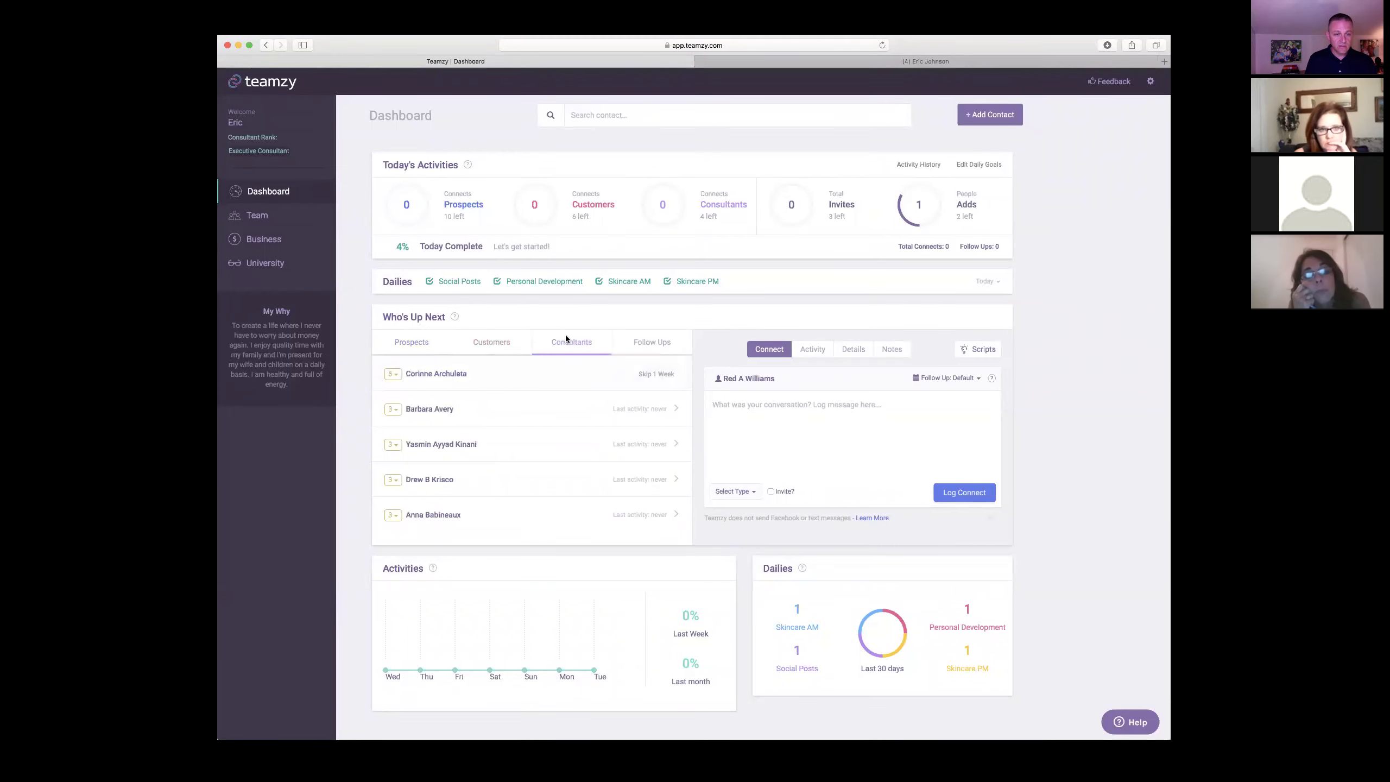
left_click(638, 336)
left_click(411, 342)
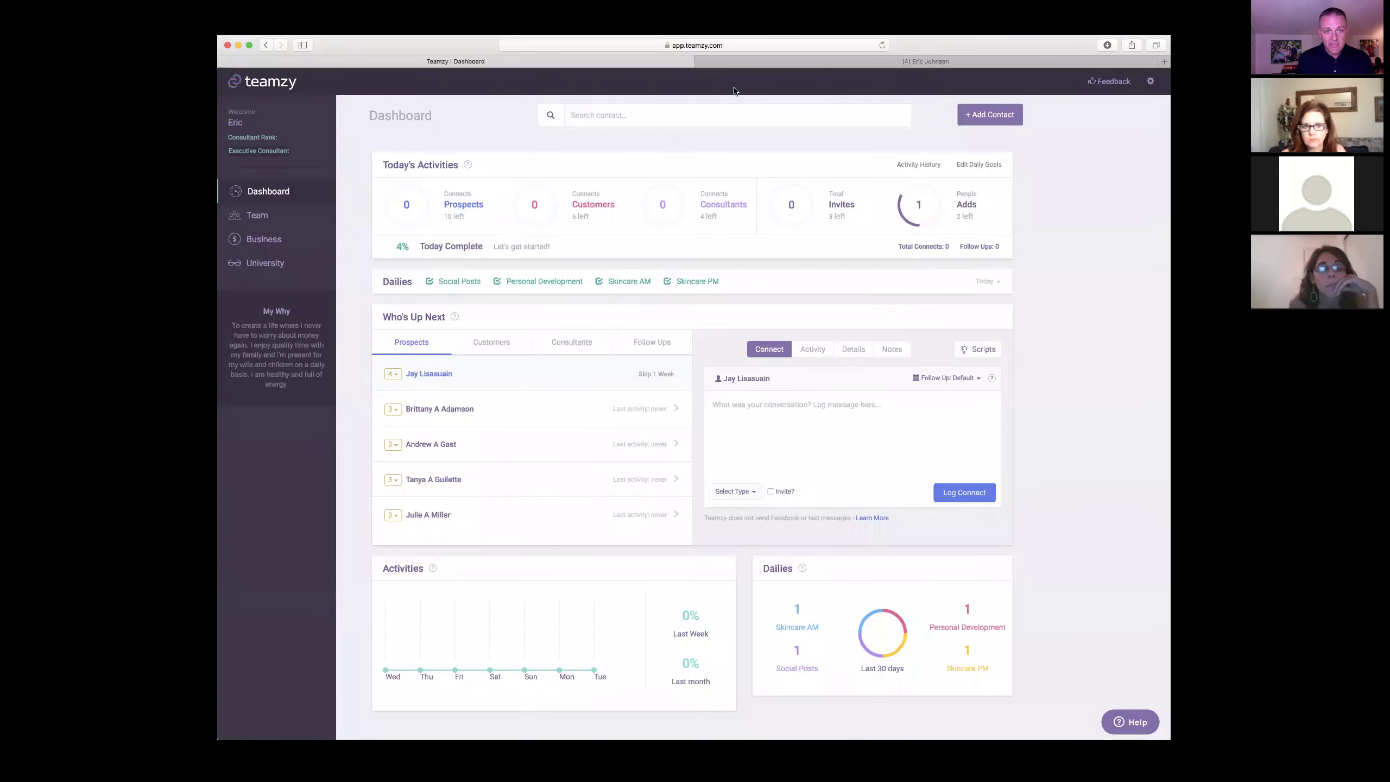
- Switch to the open Facebook profile and return to the Teamzy Dashboard
left_click(818, 66)
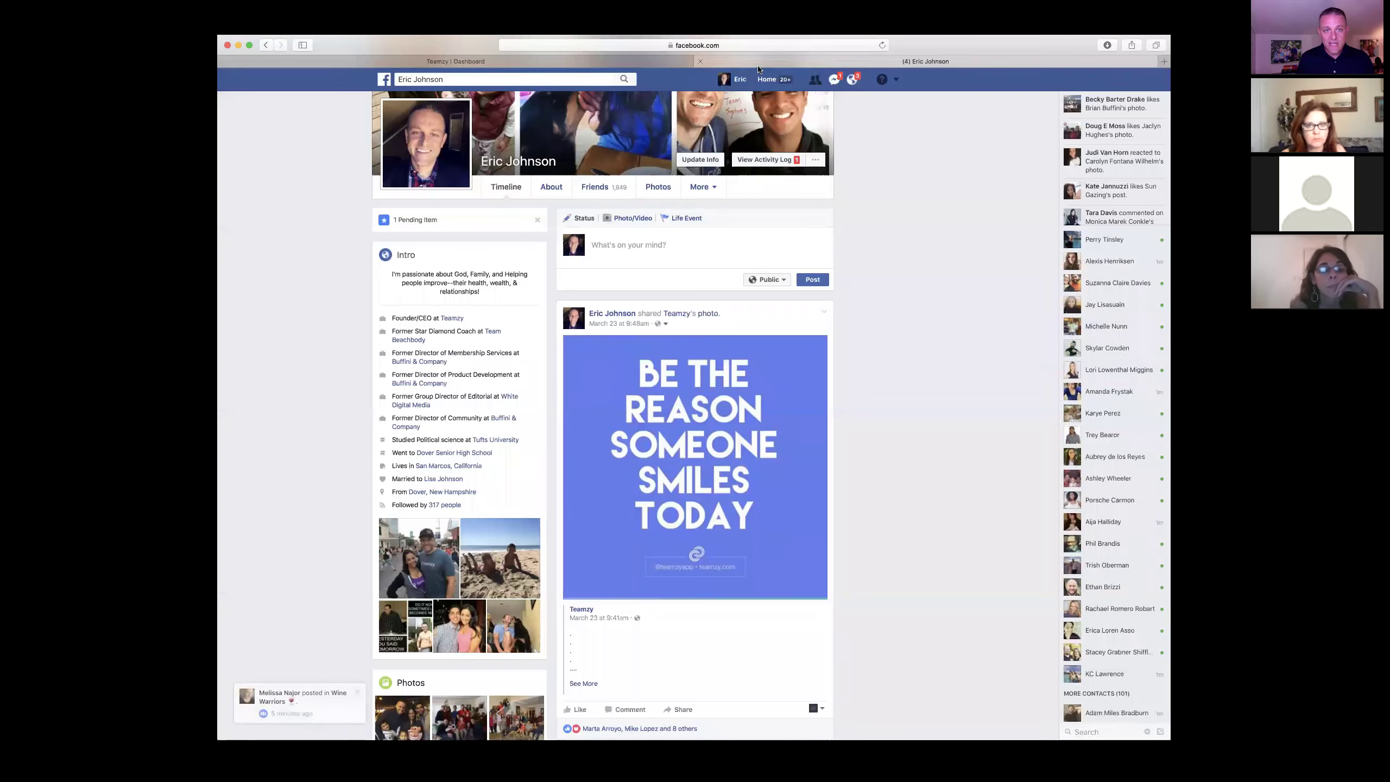
left_click(653, 64)
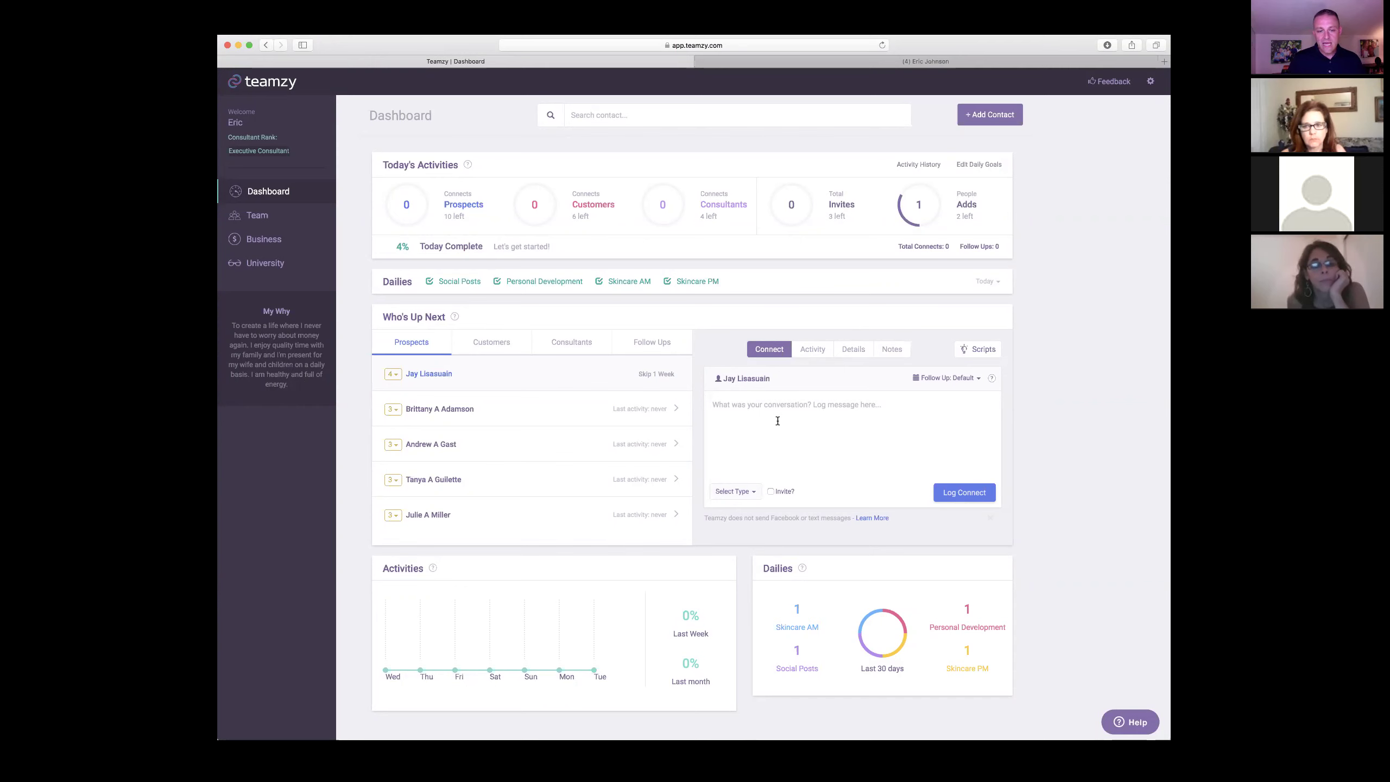
- Browse the Facebook script ideas, copy the Connect 1 script, and close Script Ideas
mouse_move(972, 360)
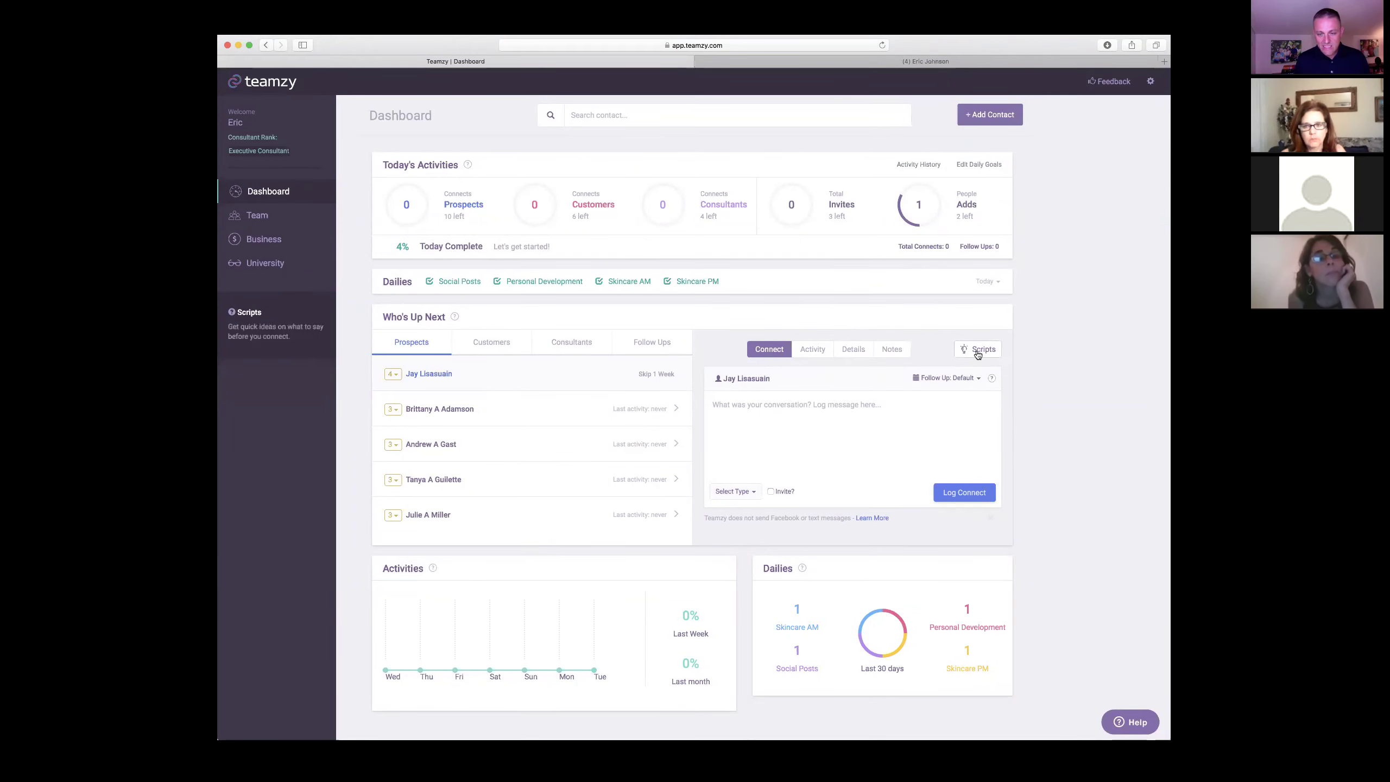
left_click(978, 351)
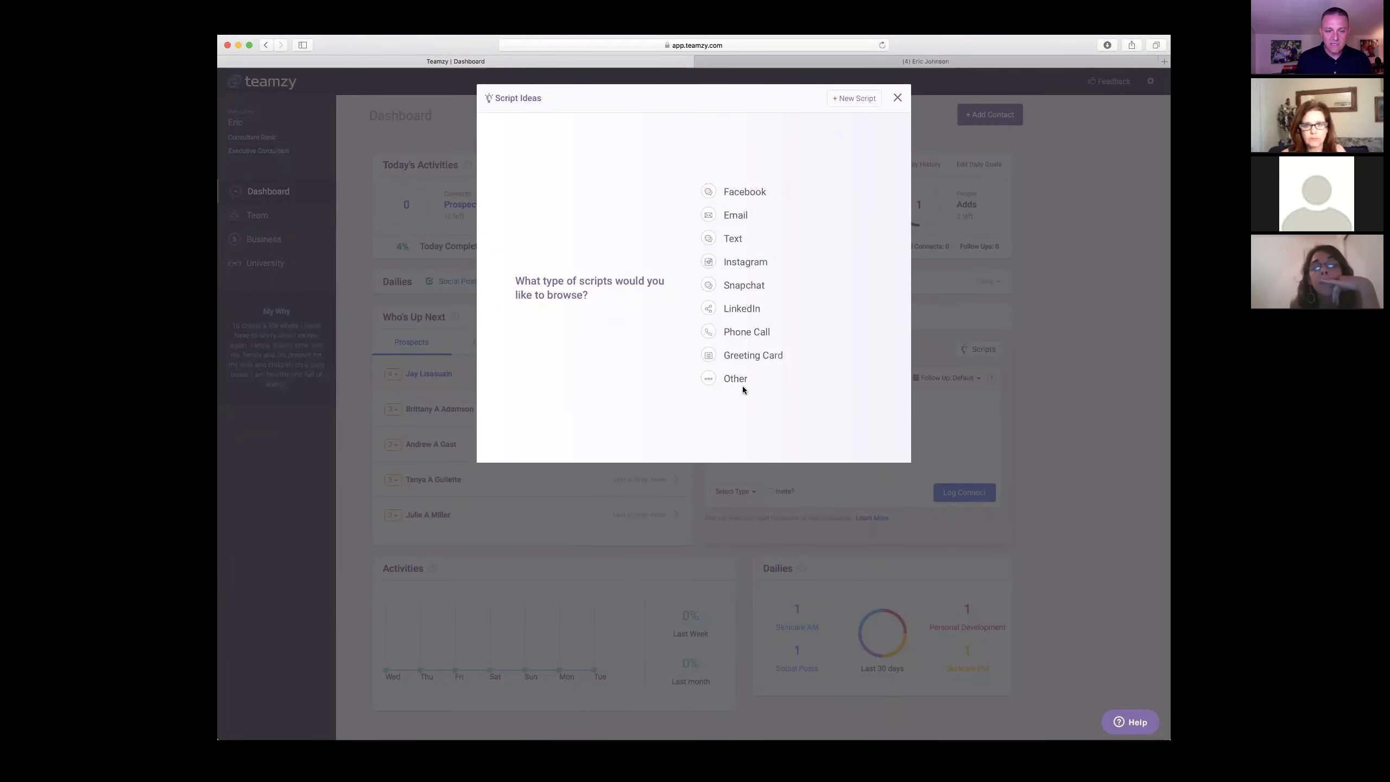
left_click(732, 194)
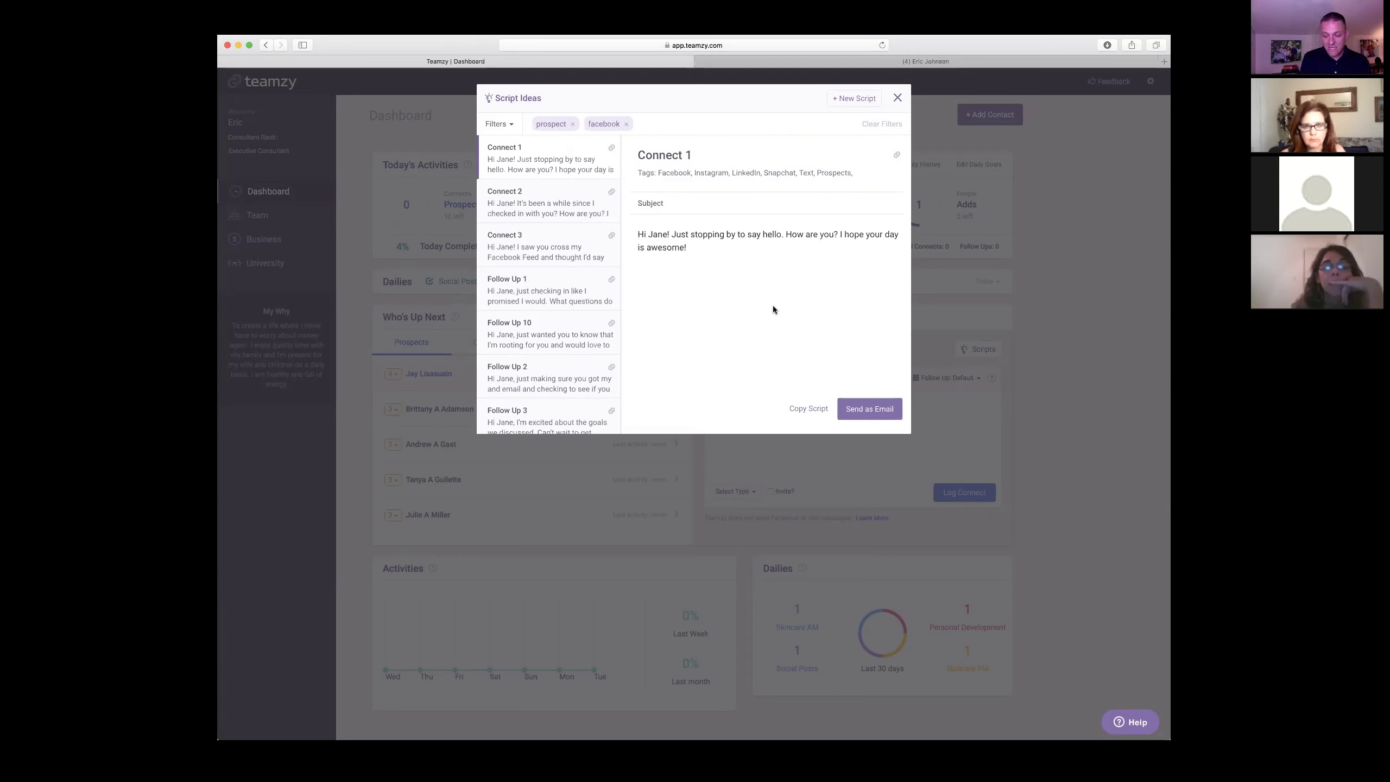
left_click(793, 410)
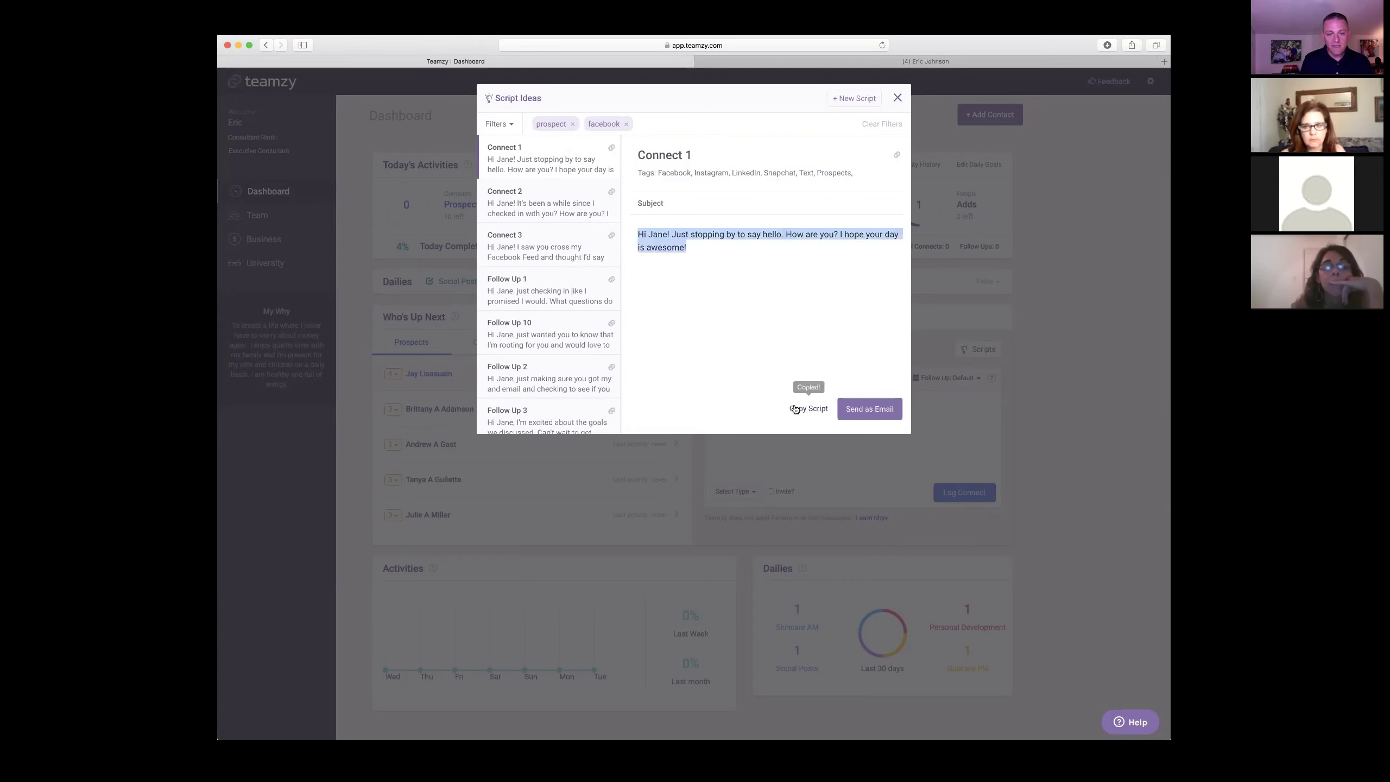
left_click(898, 97)
- Switch to Facebook, search for the first listed prospect by name, and open a message chat from their profile
left_click(836, 66)
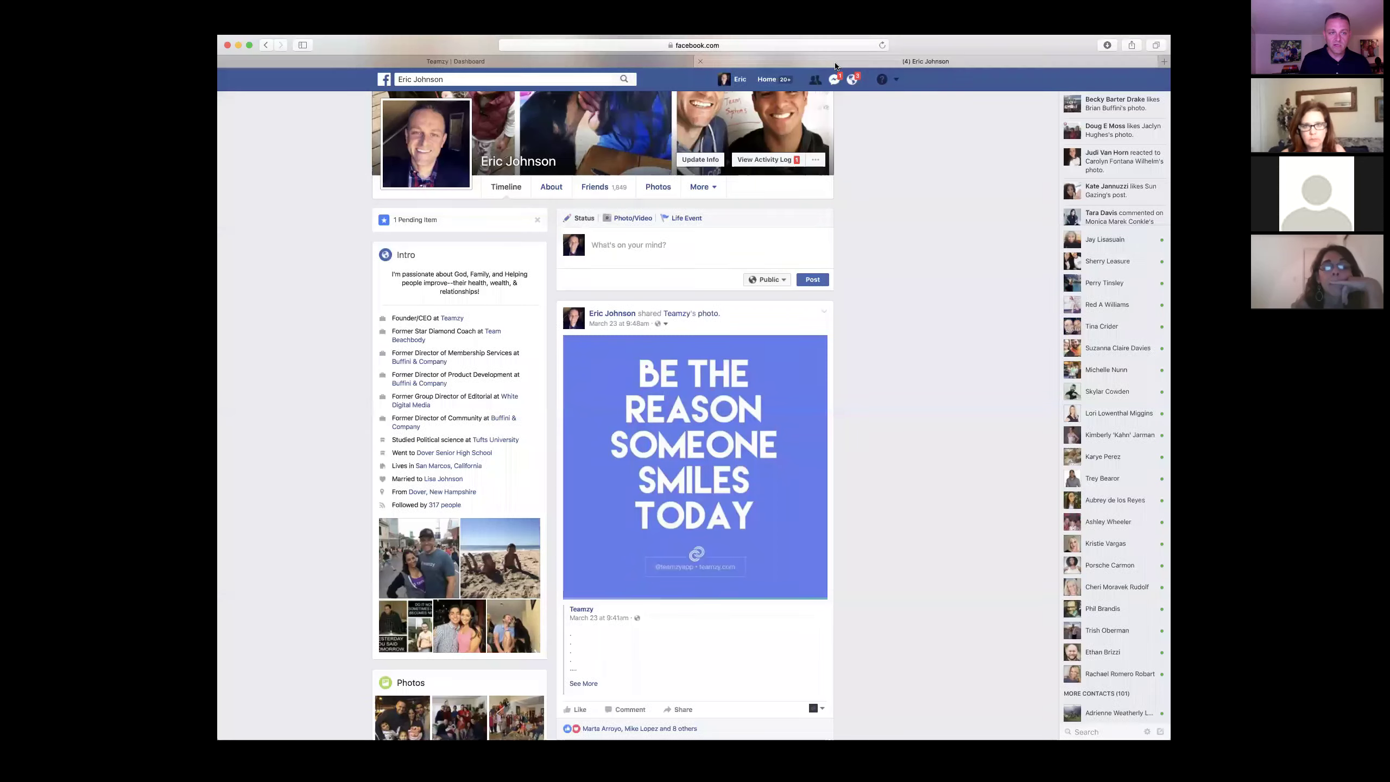
left_click(471, 82)
type("jay")
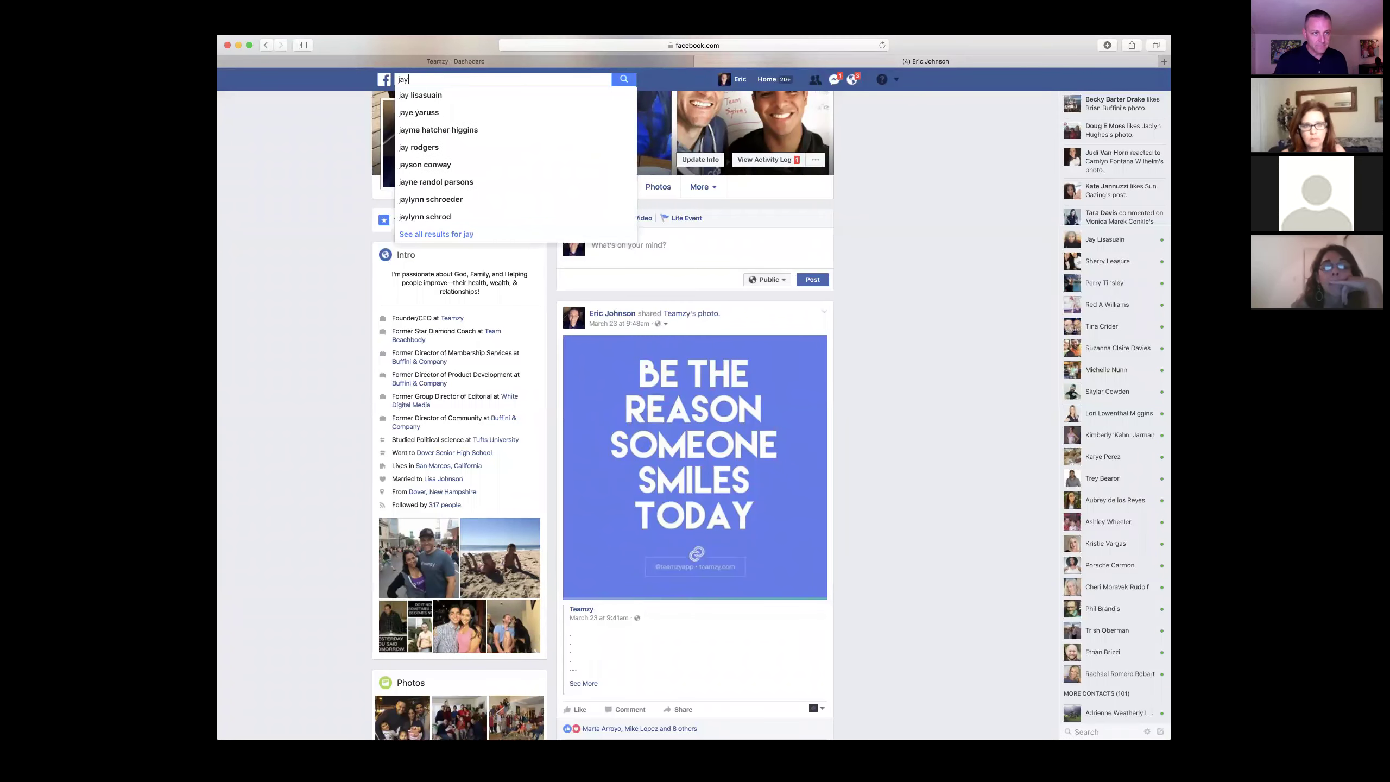
key("Down")
key("Return")
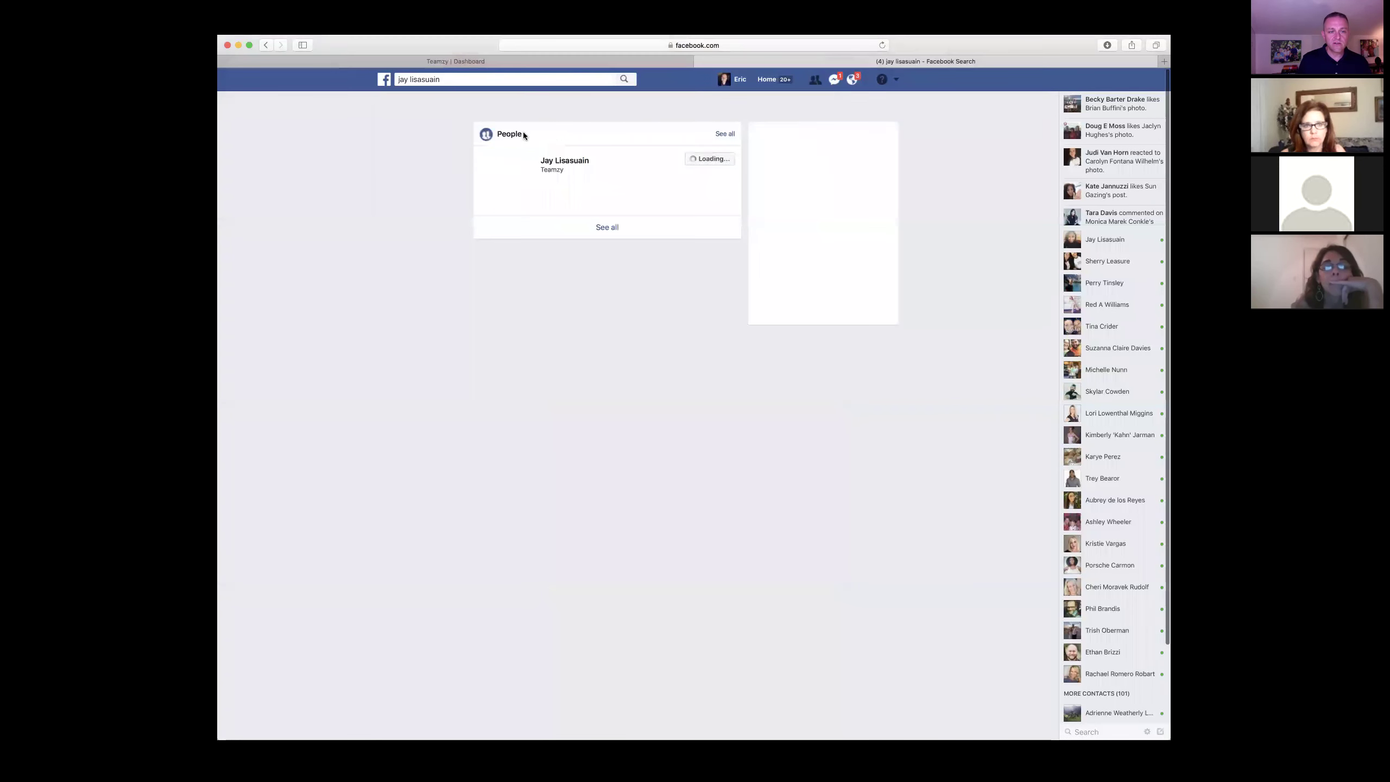
left_click(560, 161)
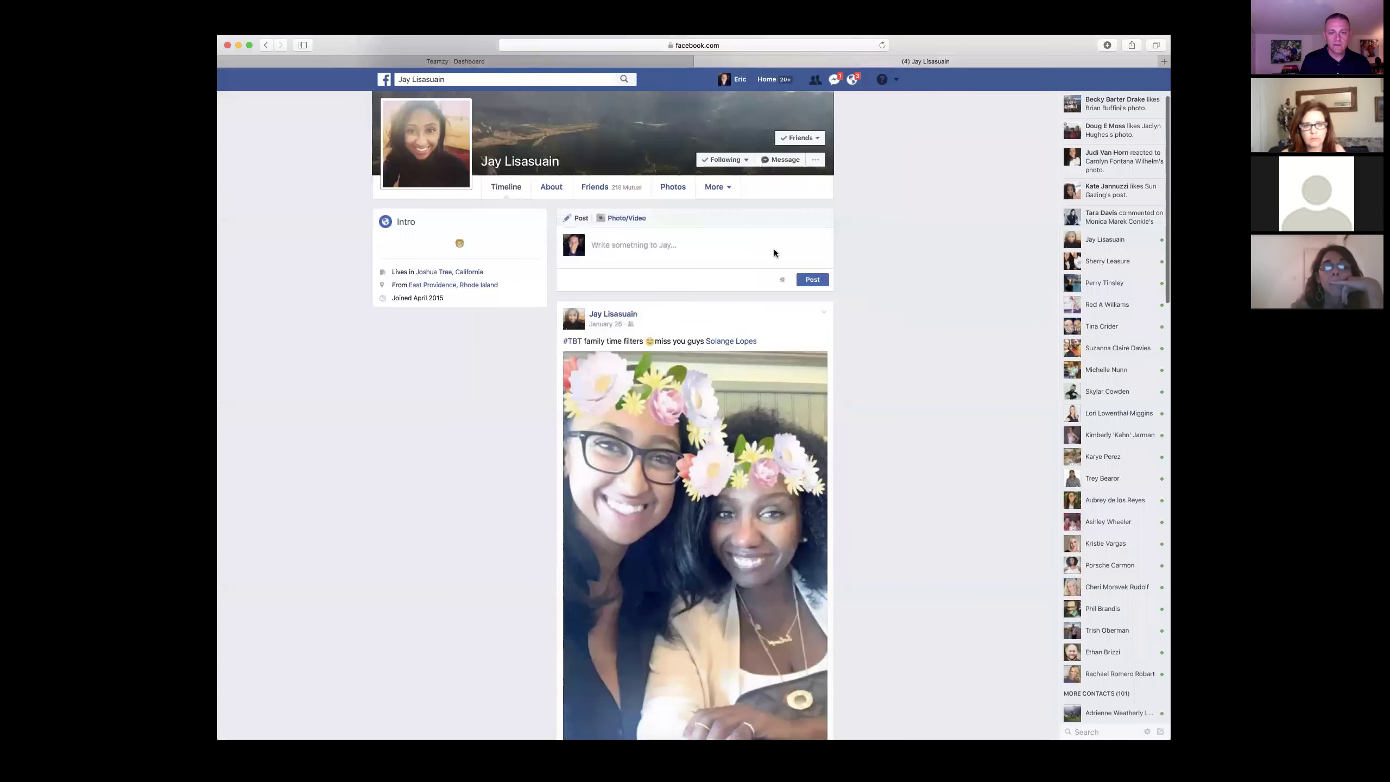
left_click(777, 163)
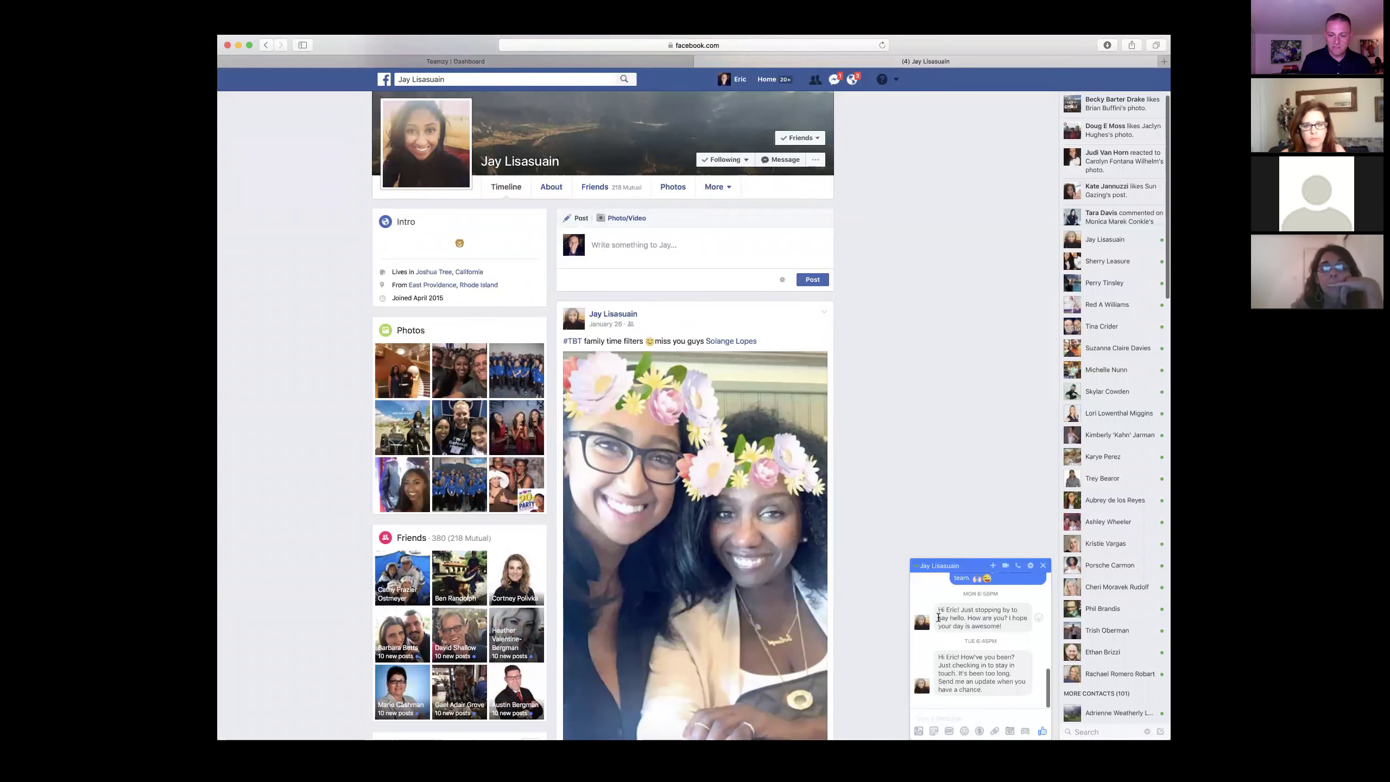
- Paste the copied script into the chat, replace the placeholder name with the prospect's first name, and send the message
right_click(930, 717)
left_click(955, 663)
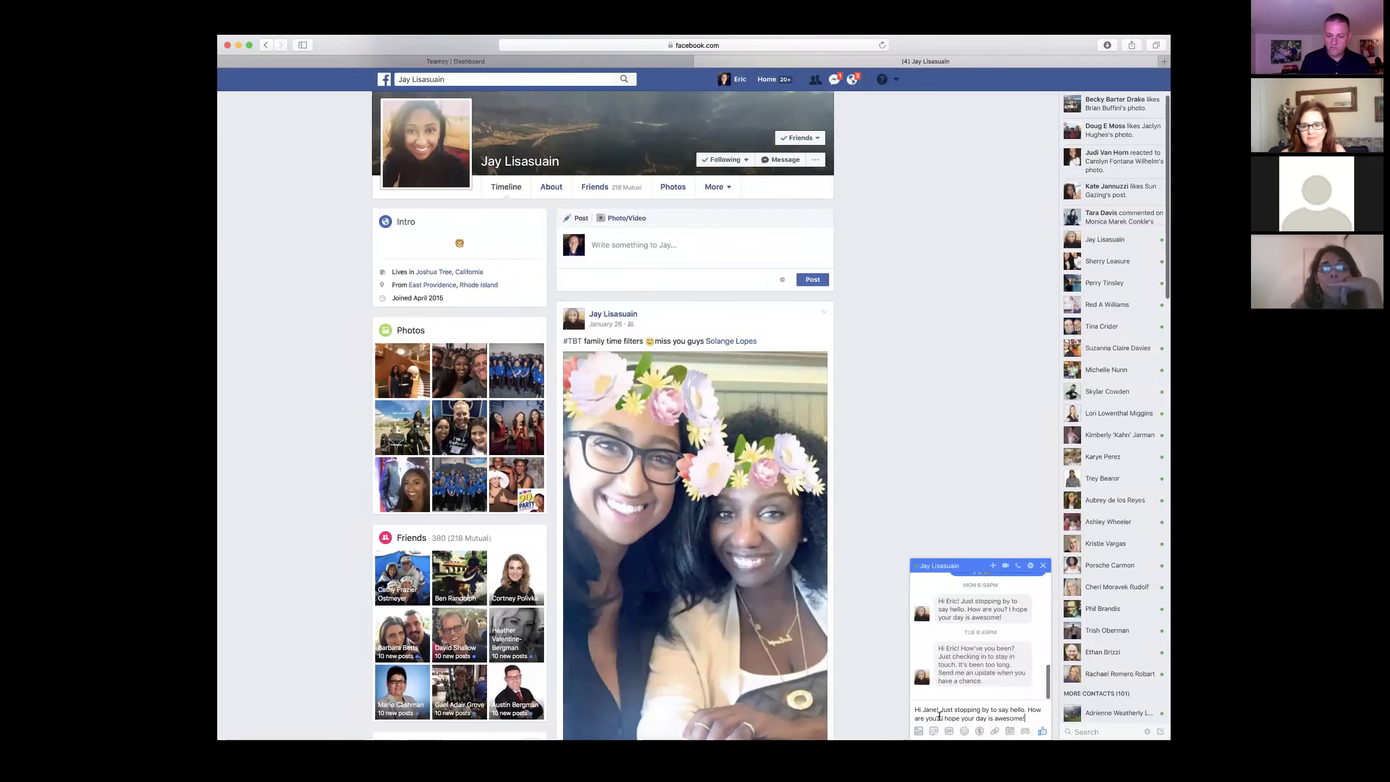
double_click(929, 709)
type("Jay")
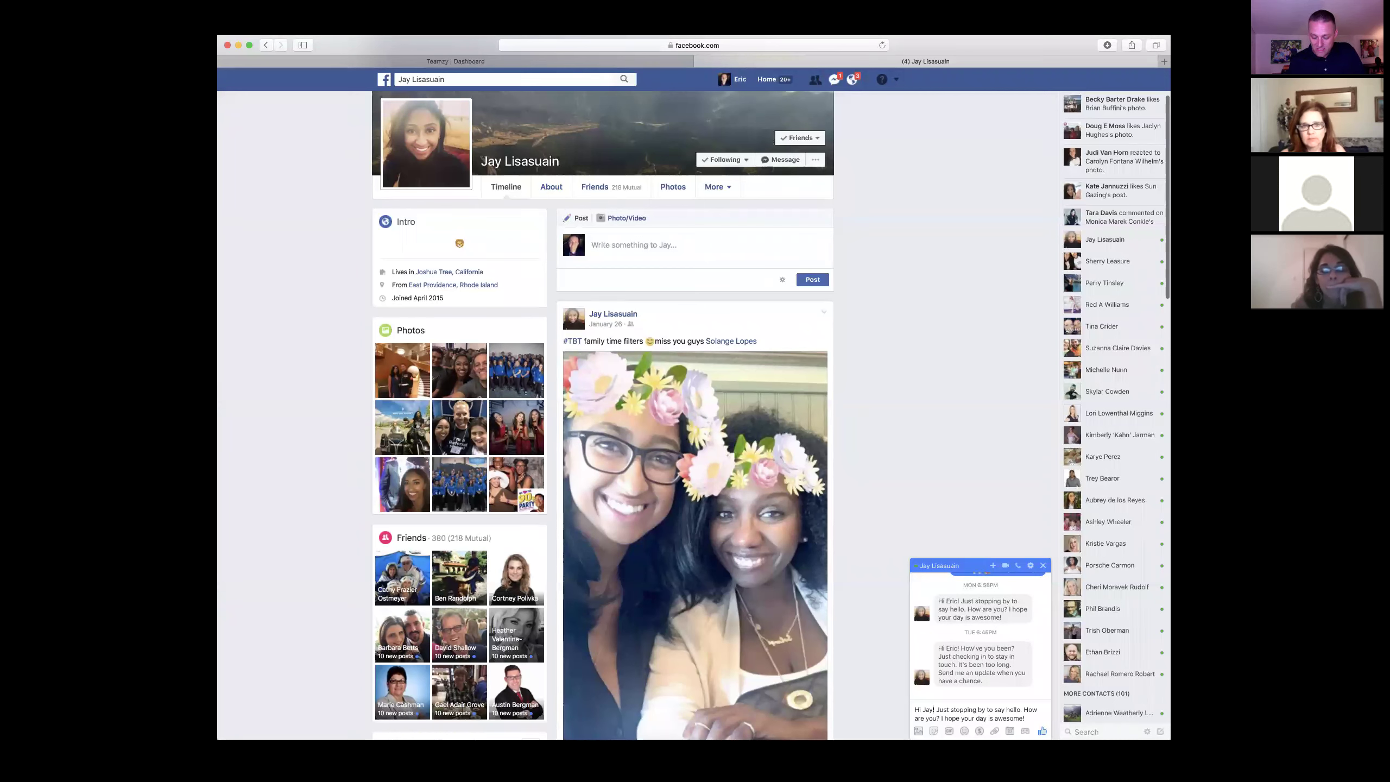
key("Return")
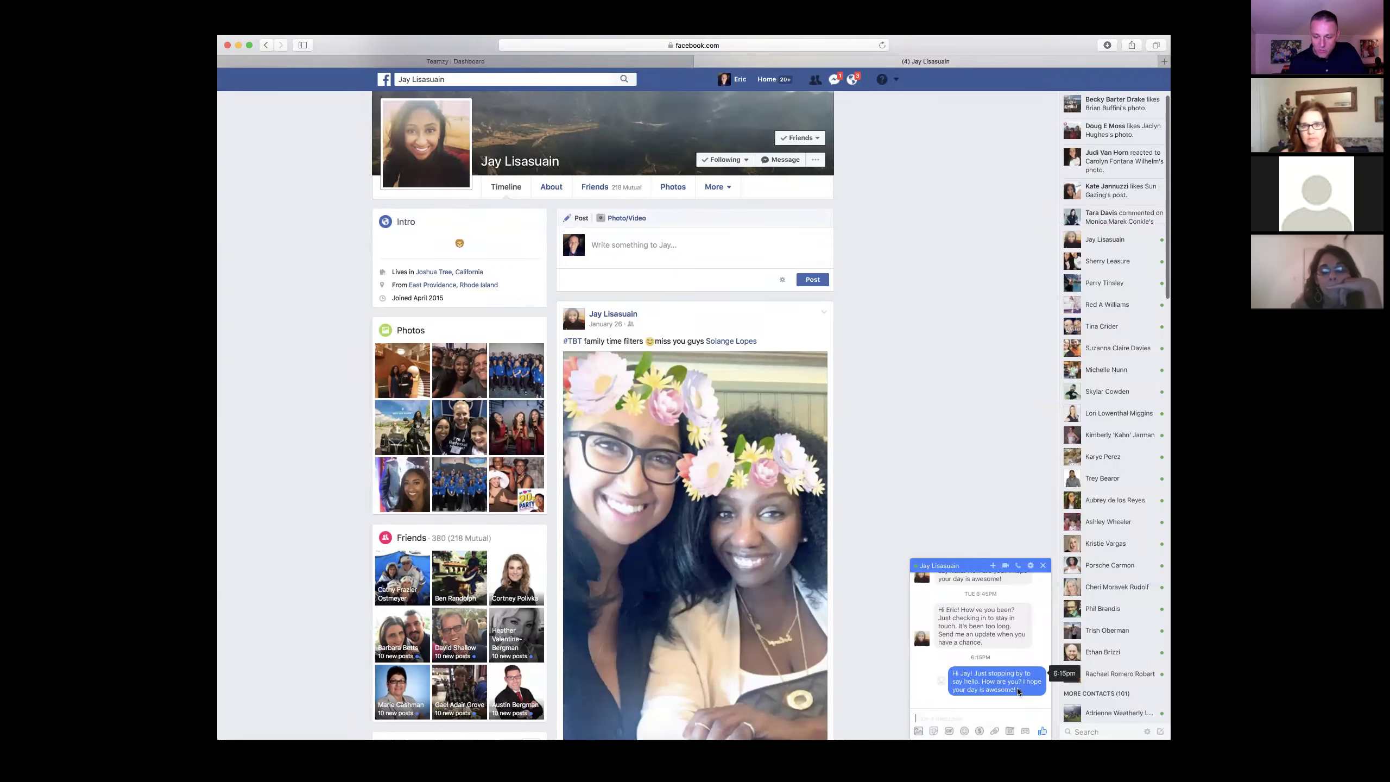
- Copy the sent Facebook message and paste it into the prospect's Connect message log in Teamzy
triple_click(953, 674)
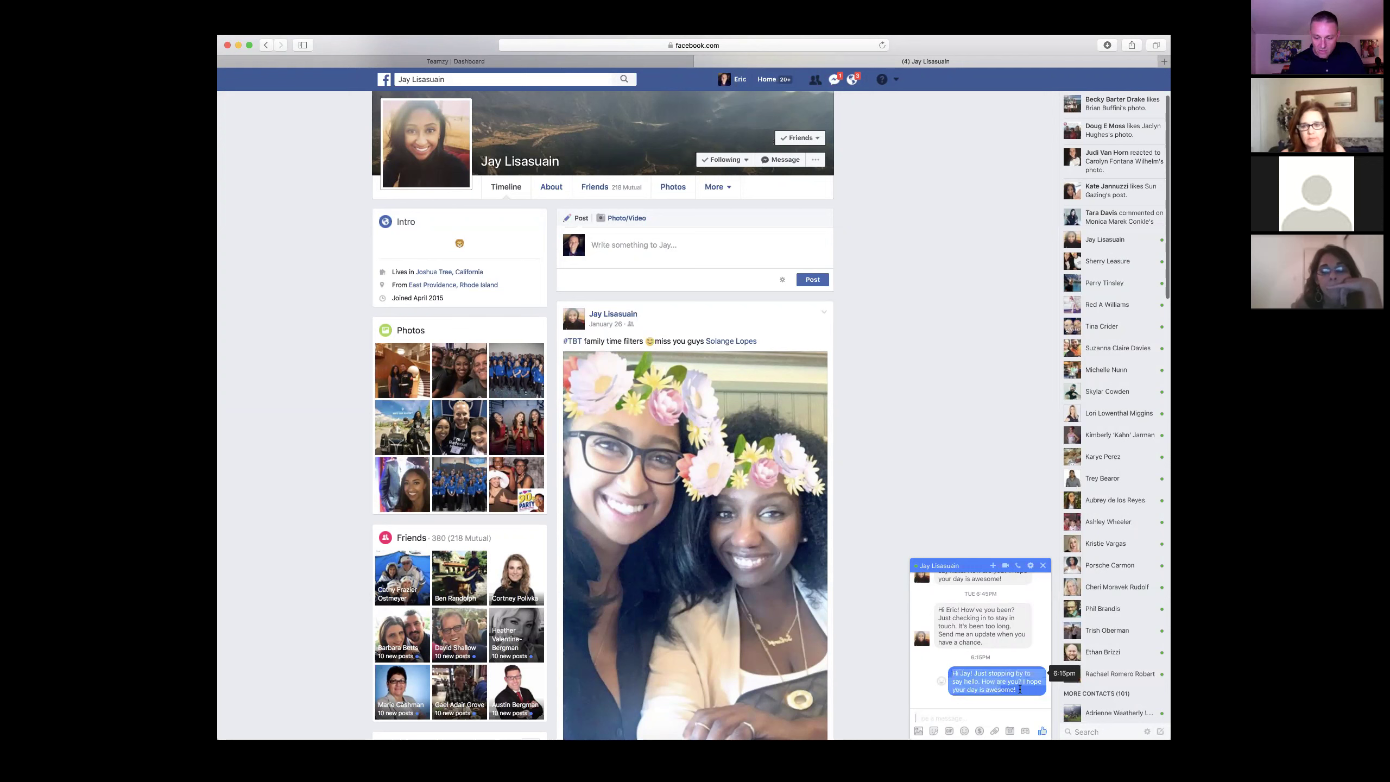
right_click(982, 680)
left_click(997, 664)
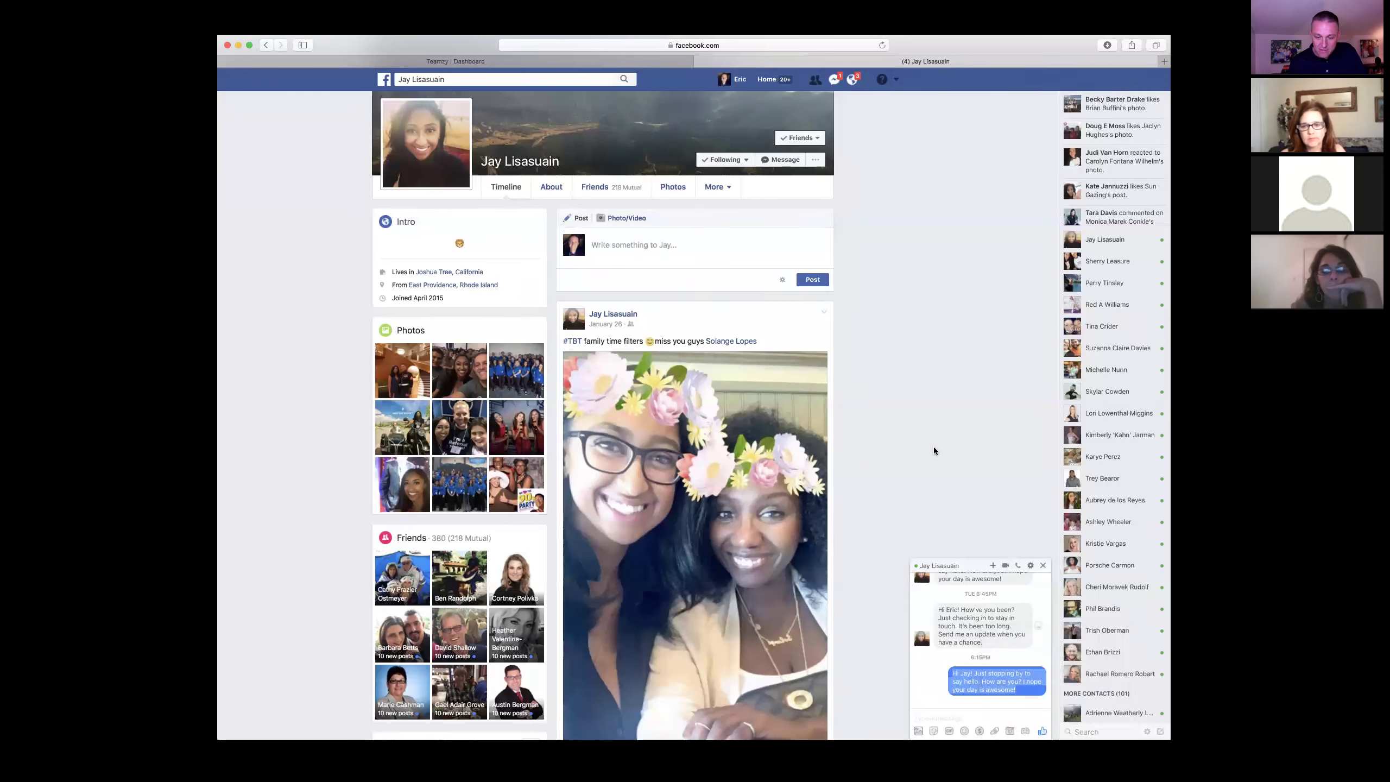
left_click(453, 63)
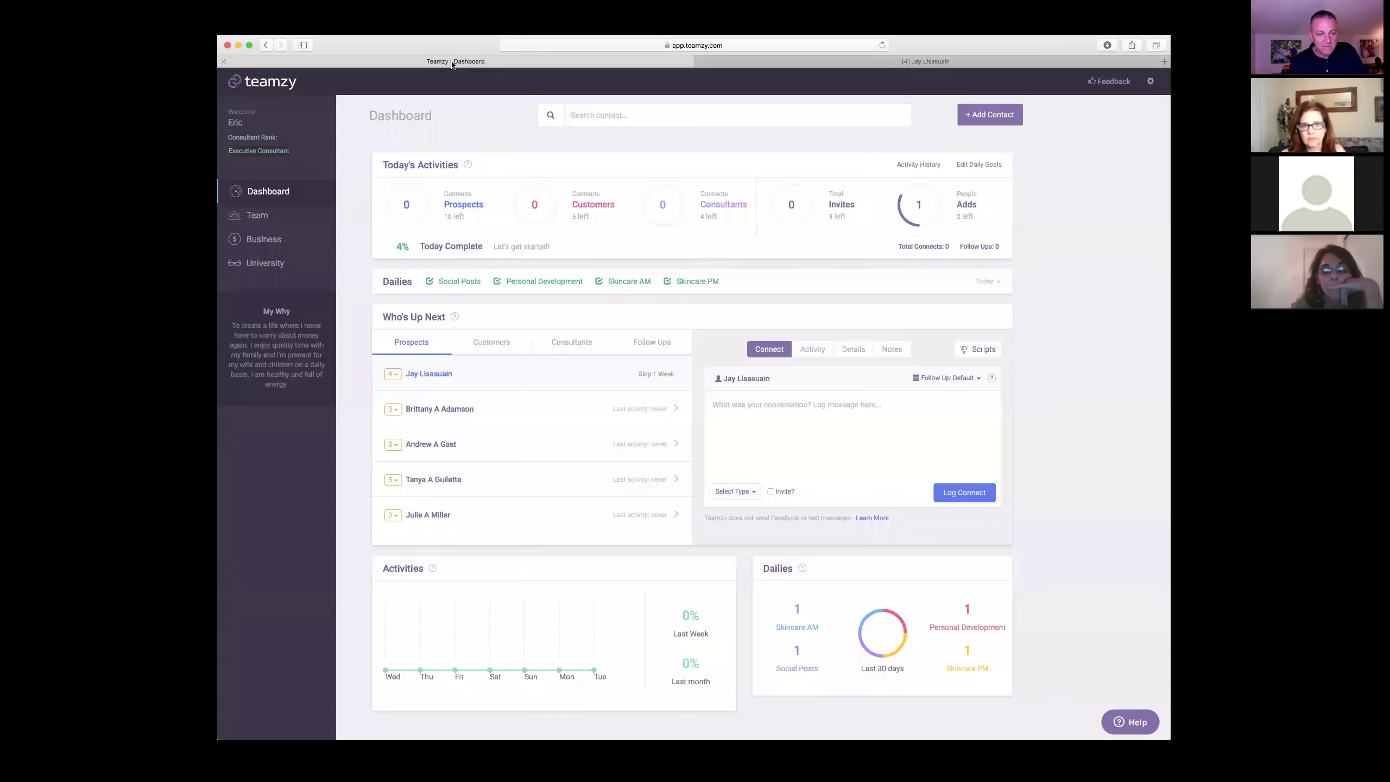
right_click(724, 406)
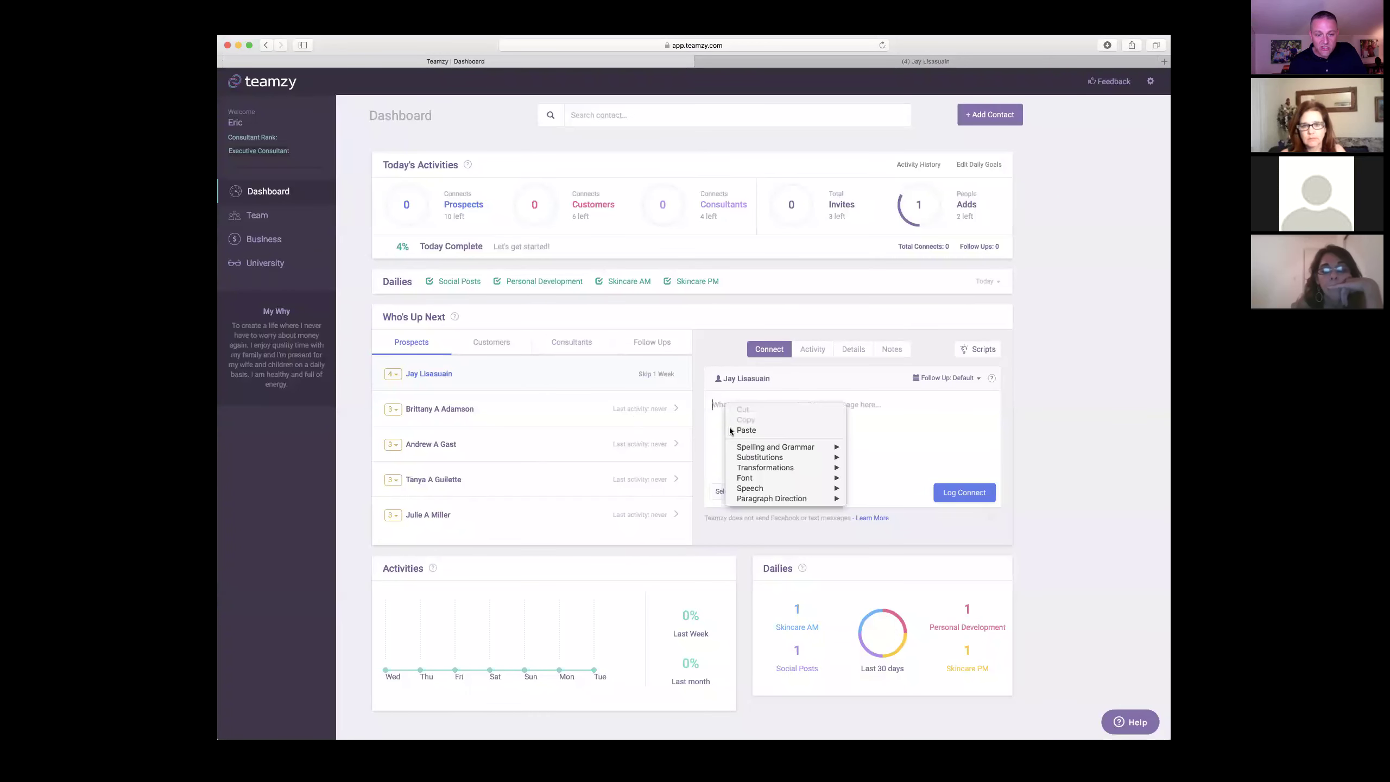
left_click(732, 430)
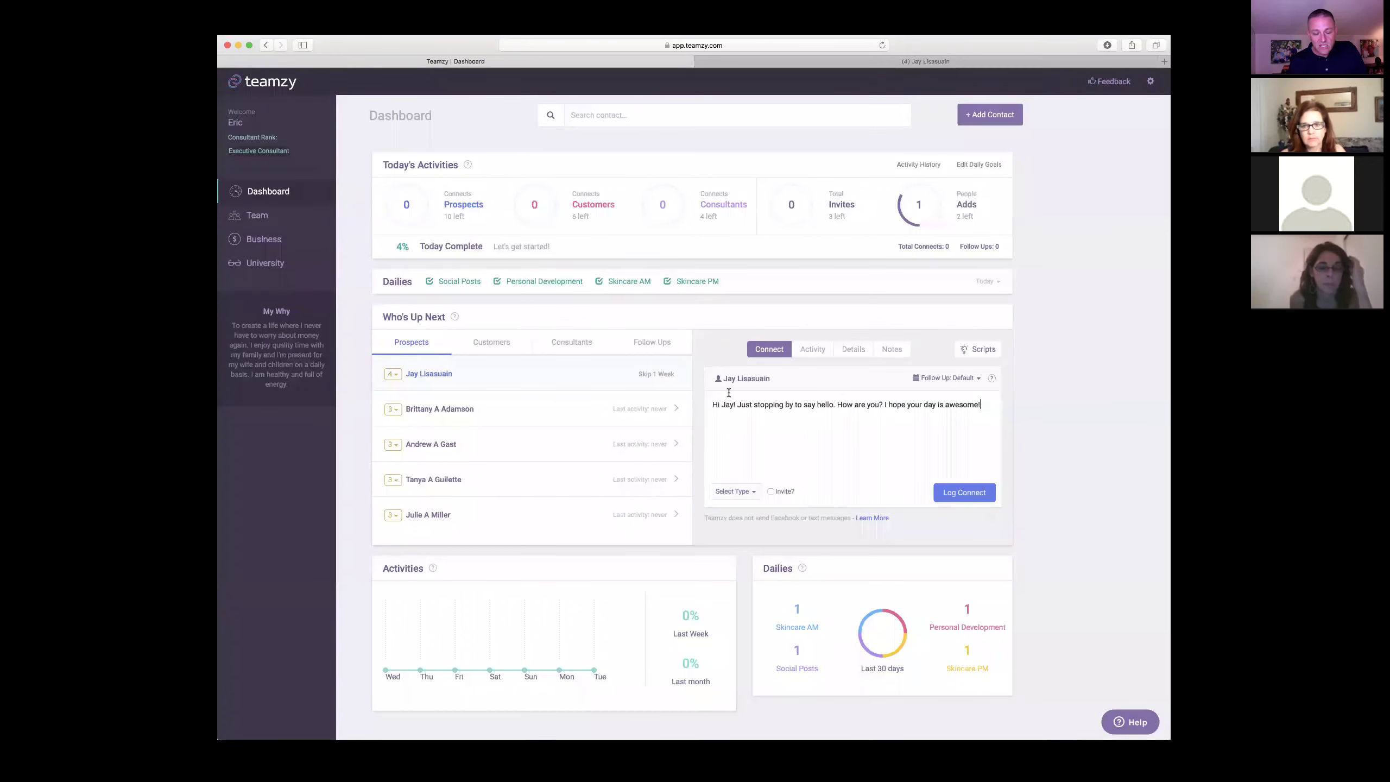
- Set the prospect's connect type to Facebook Message and log the connect
left_click(739, 496)
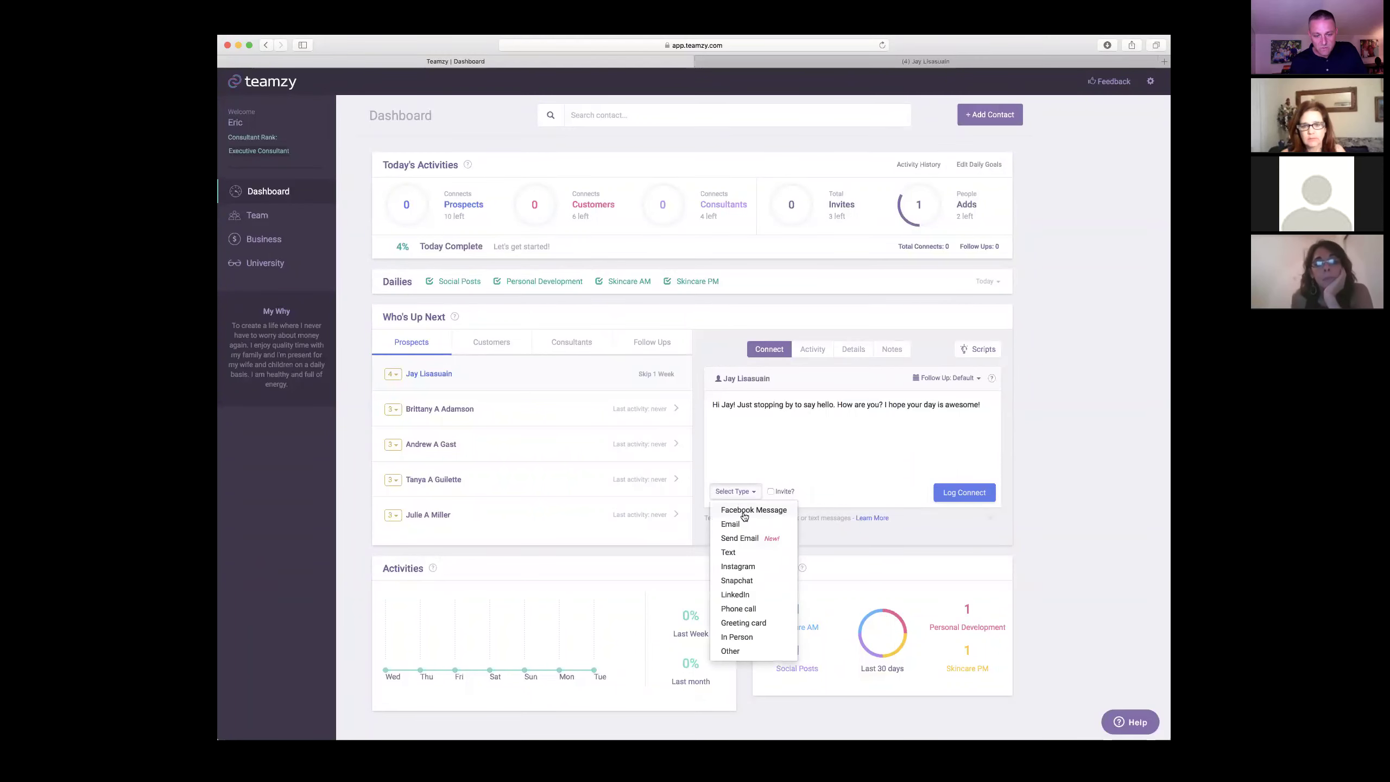
left_click(742, 511)
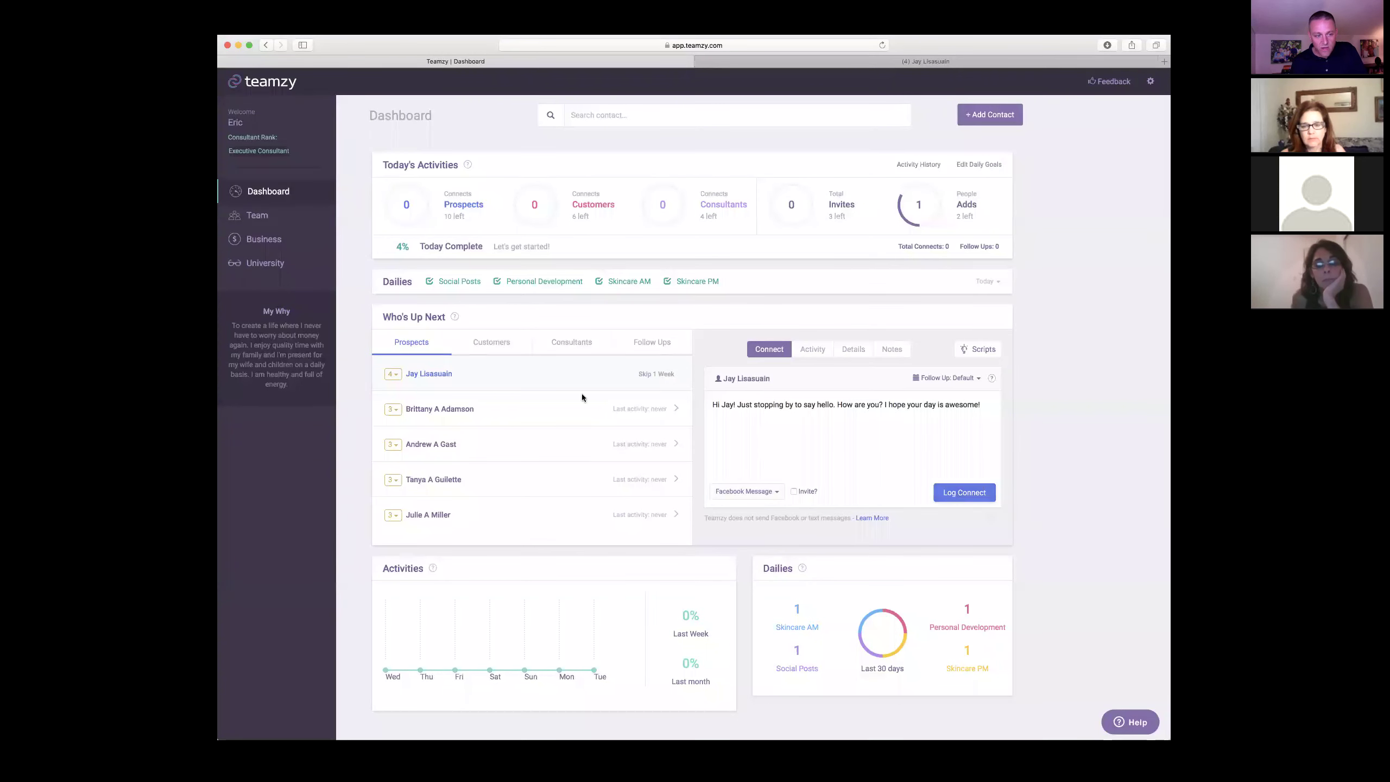
left_click(958, 493)
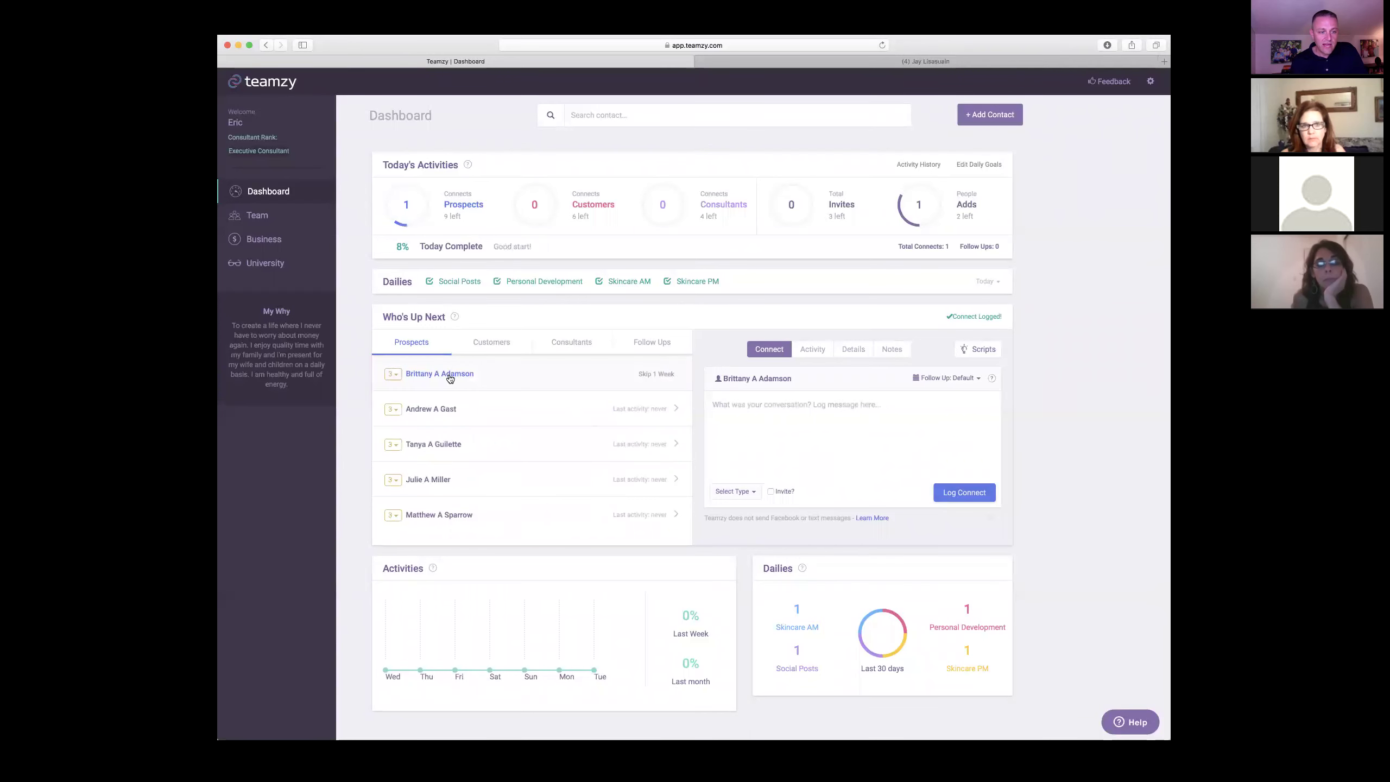
- Review the Customers list and its Facebook scripts on congratulating and connecting, close Script Ideas, and show the Consultants list
mouse_move(411, 206)
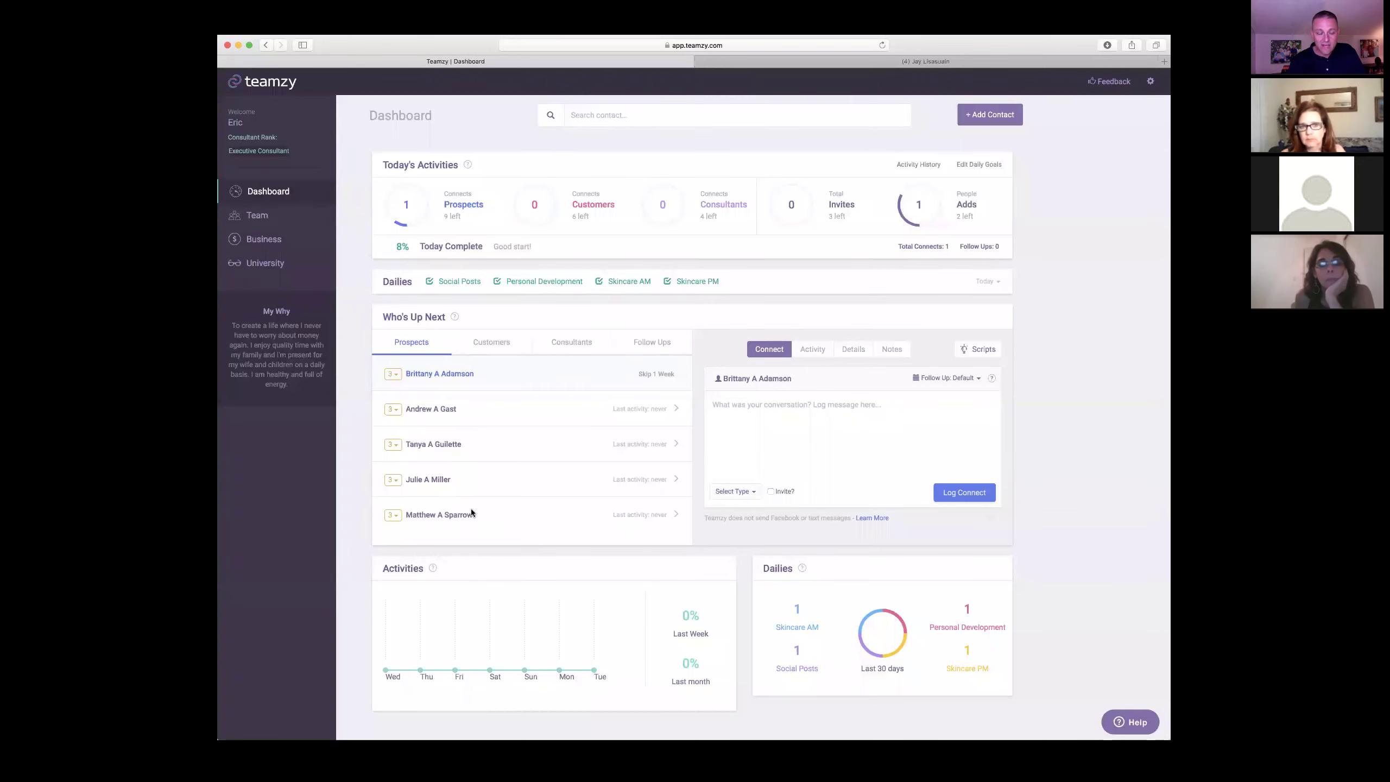
mouse_move(408, 204)
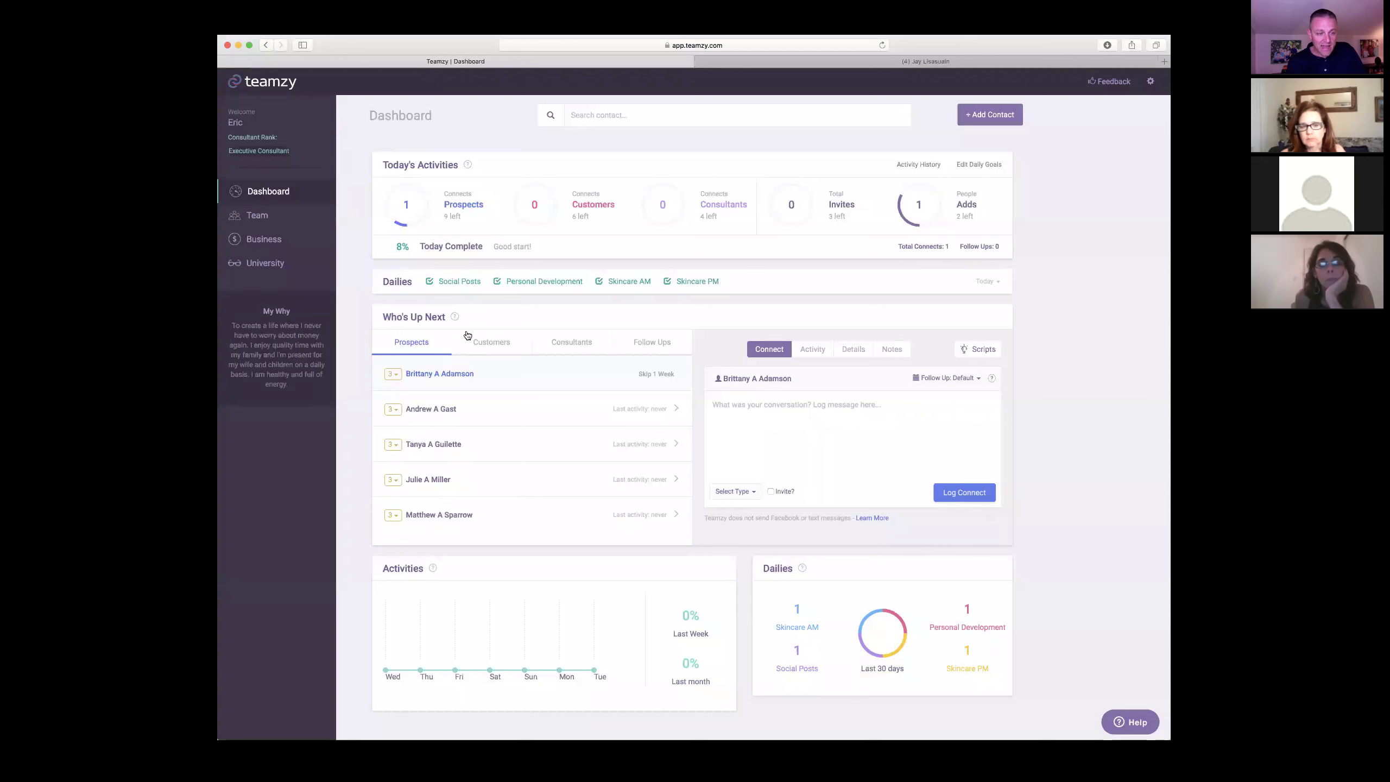
left_click(484, 349)
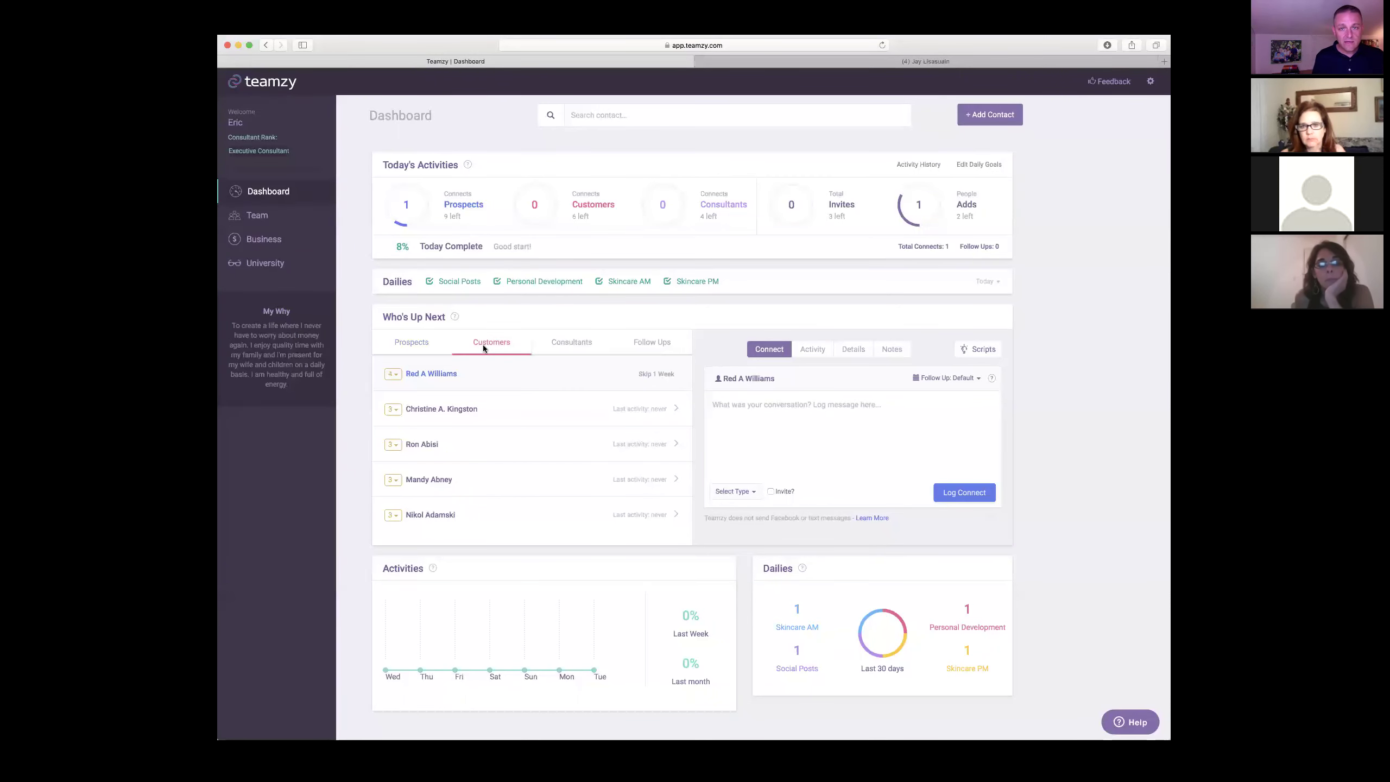
left_click(968, 350)
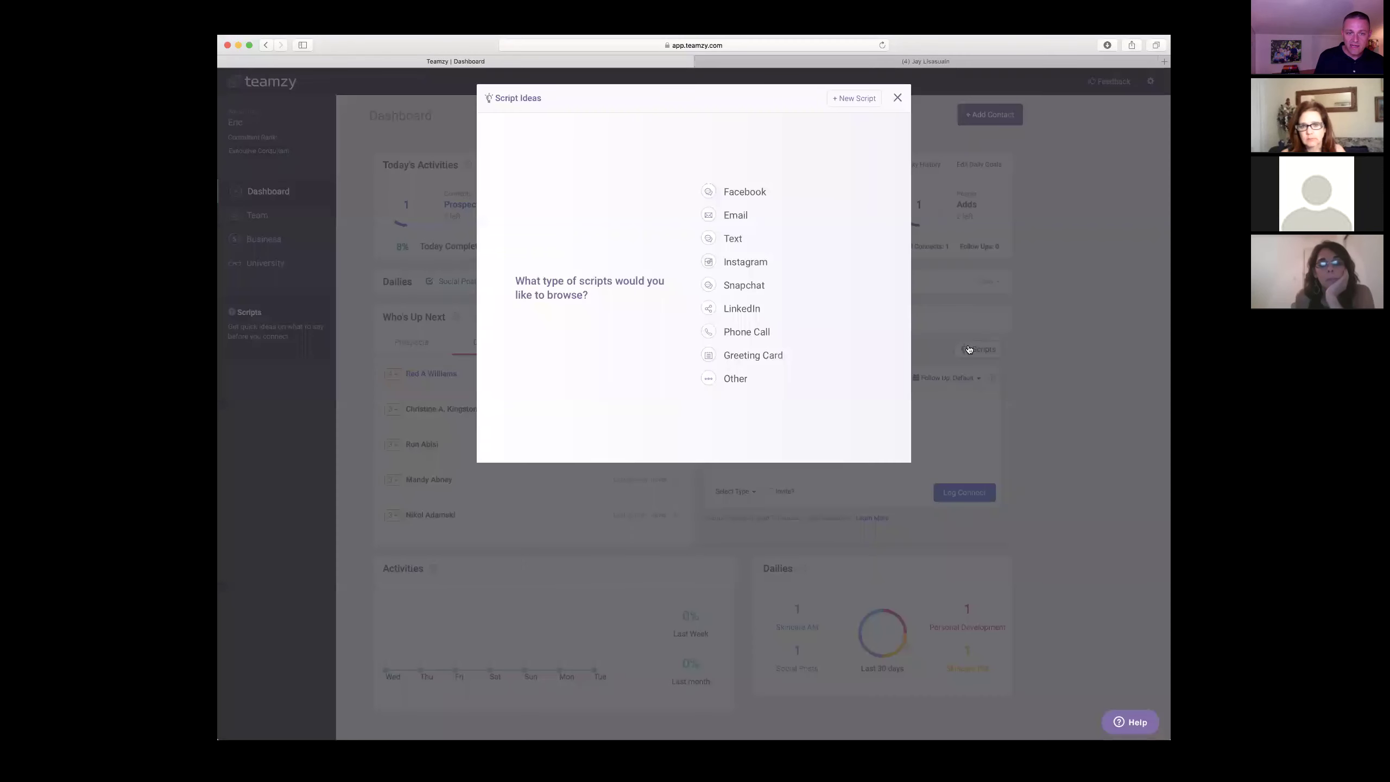
left_click(758, 193)
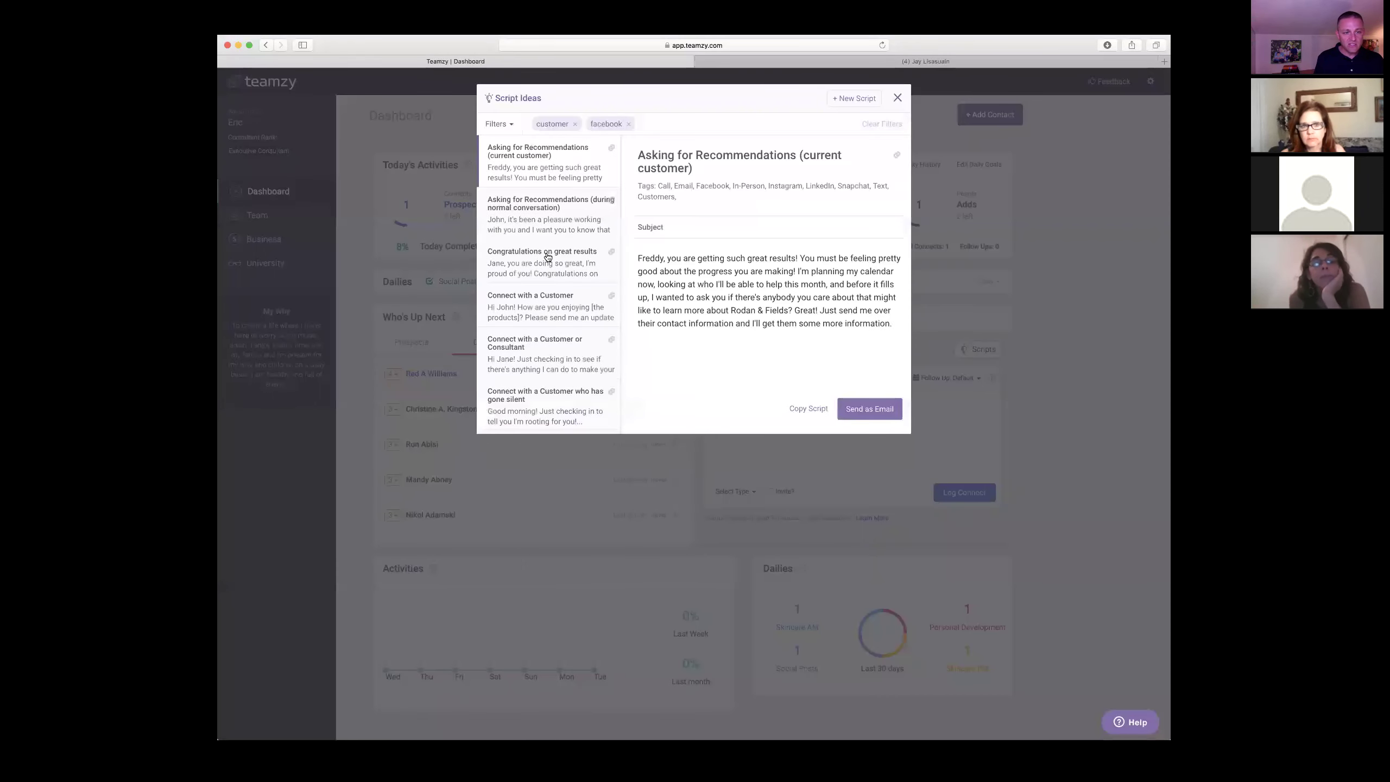
left_click(539, 268)
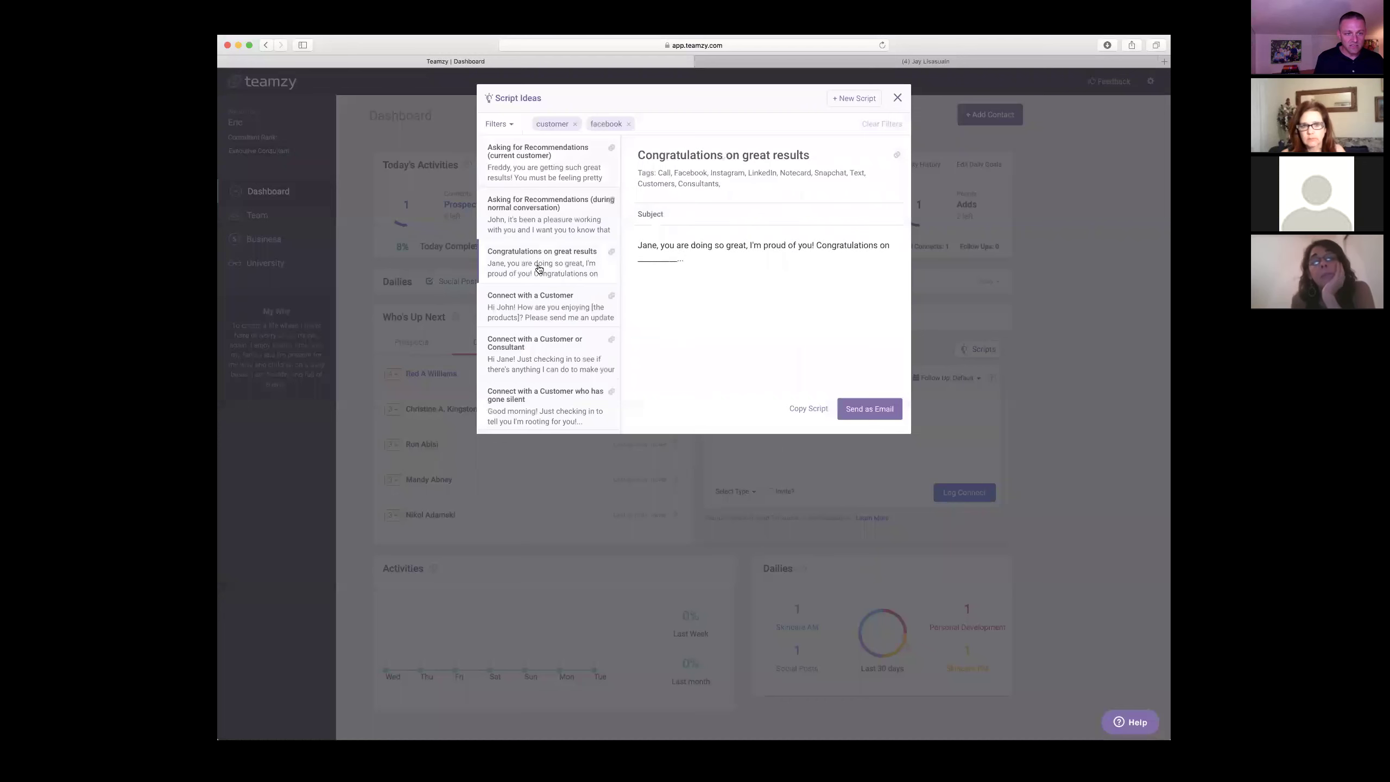
left_click(523, 317)
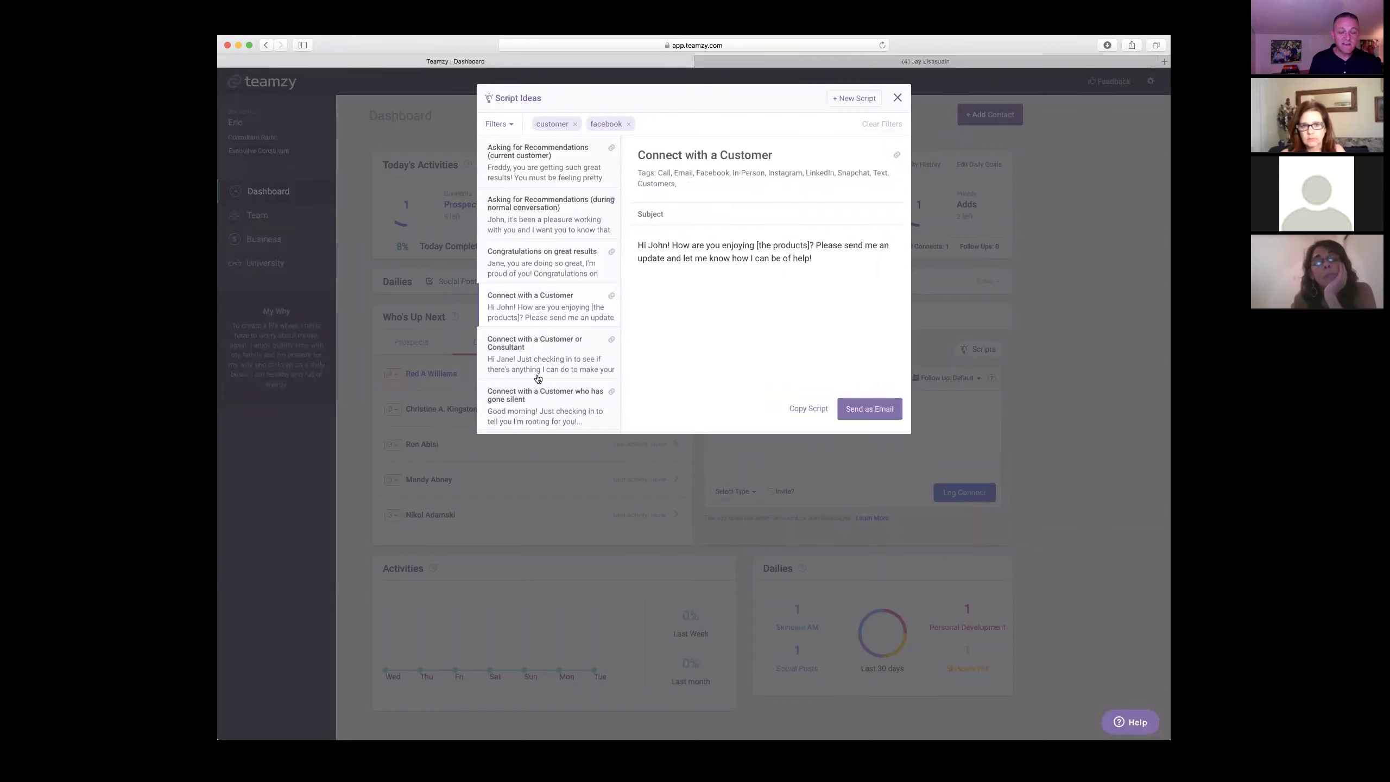
left_click(539, 347)
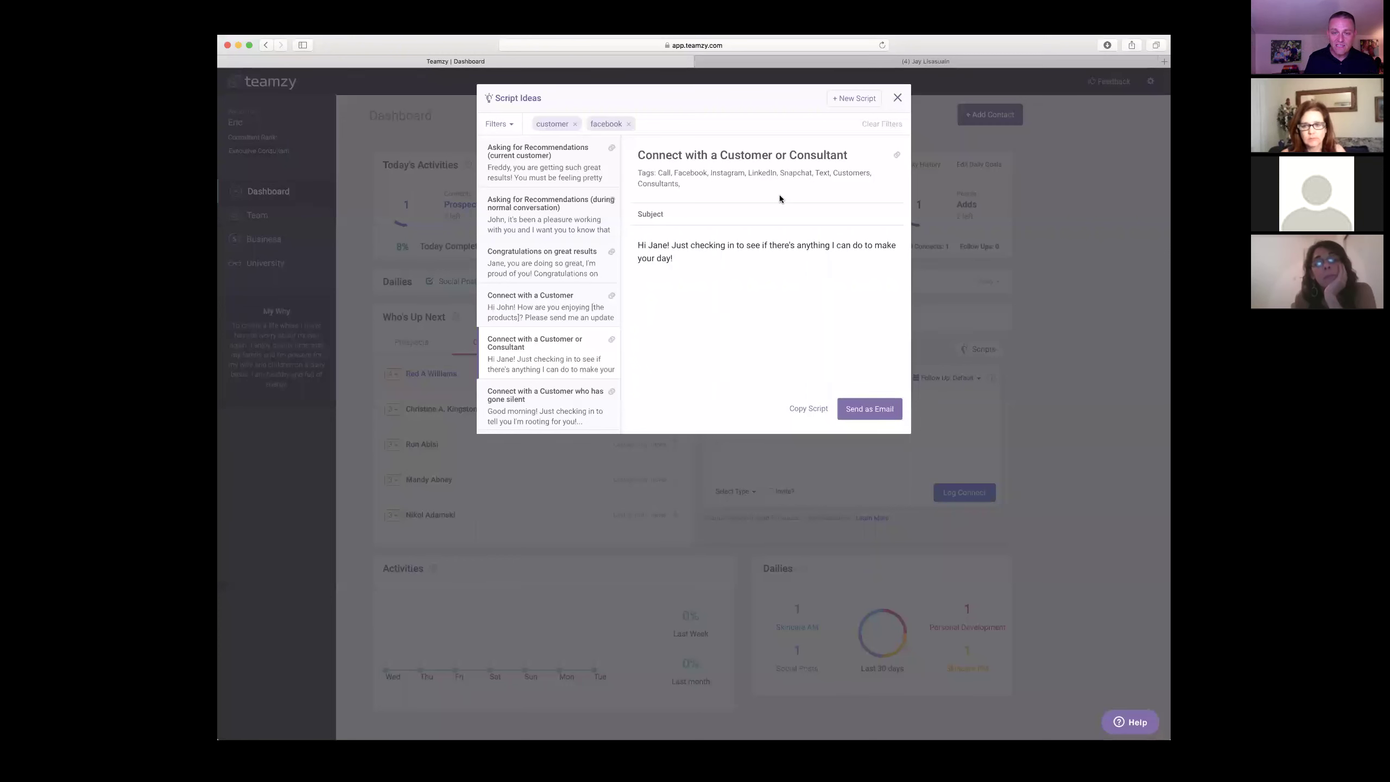
left_click(898, 98)
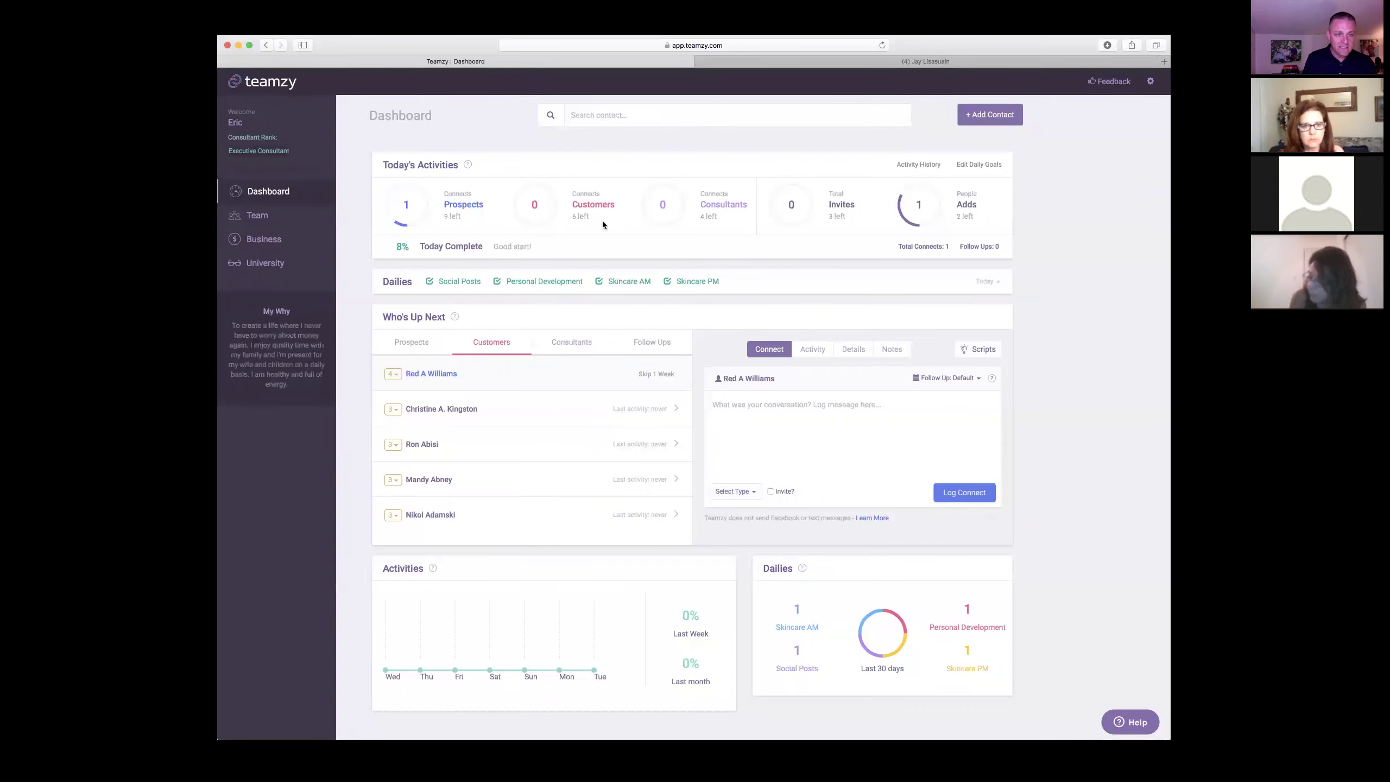
left_click(567, 342)
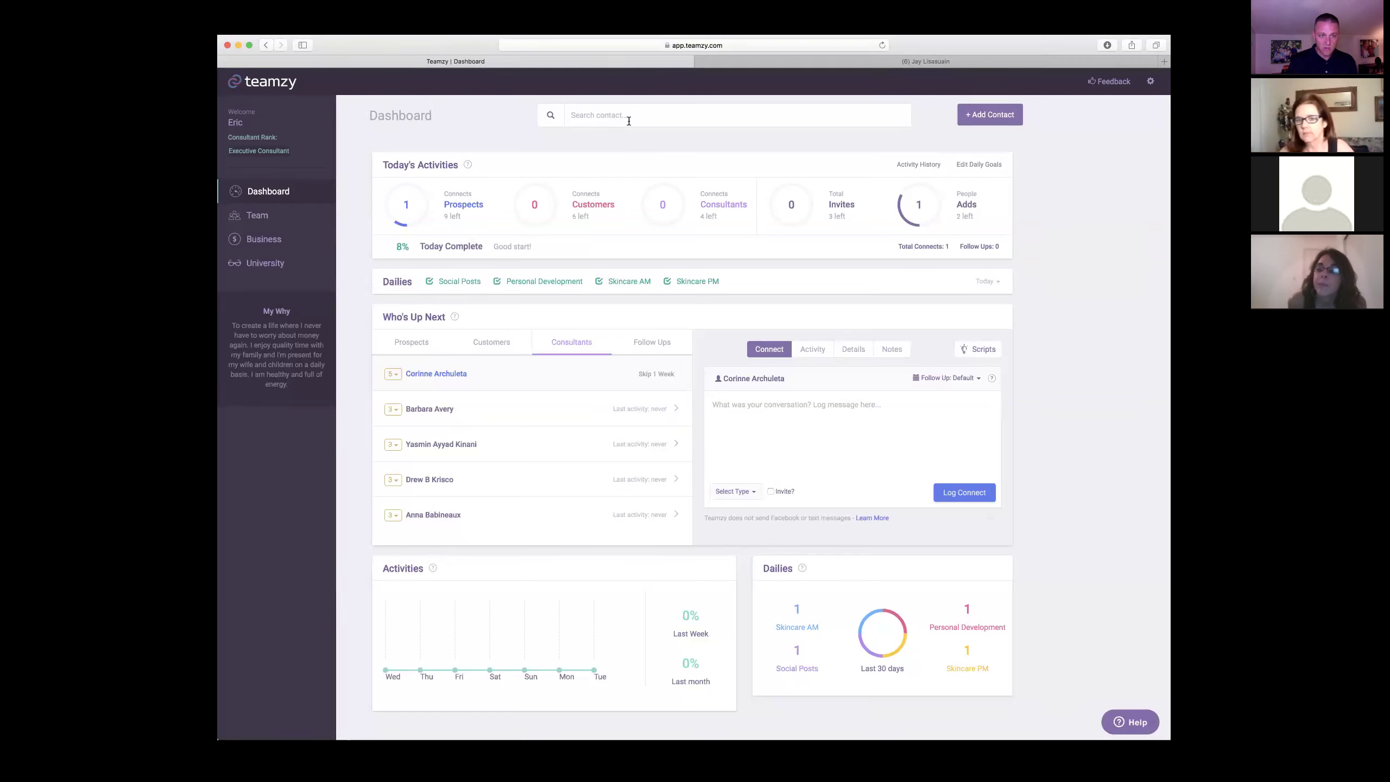
- Search for the contacted prospect by first name and delete the duplicate three-star record tagged facebook friends
type("jay")
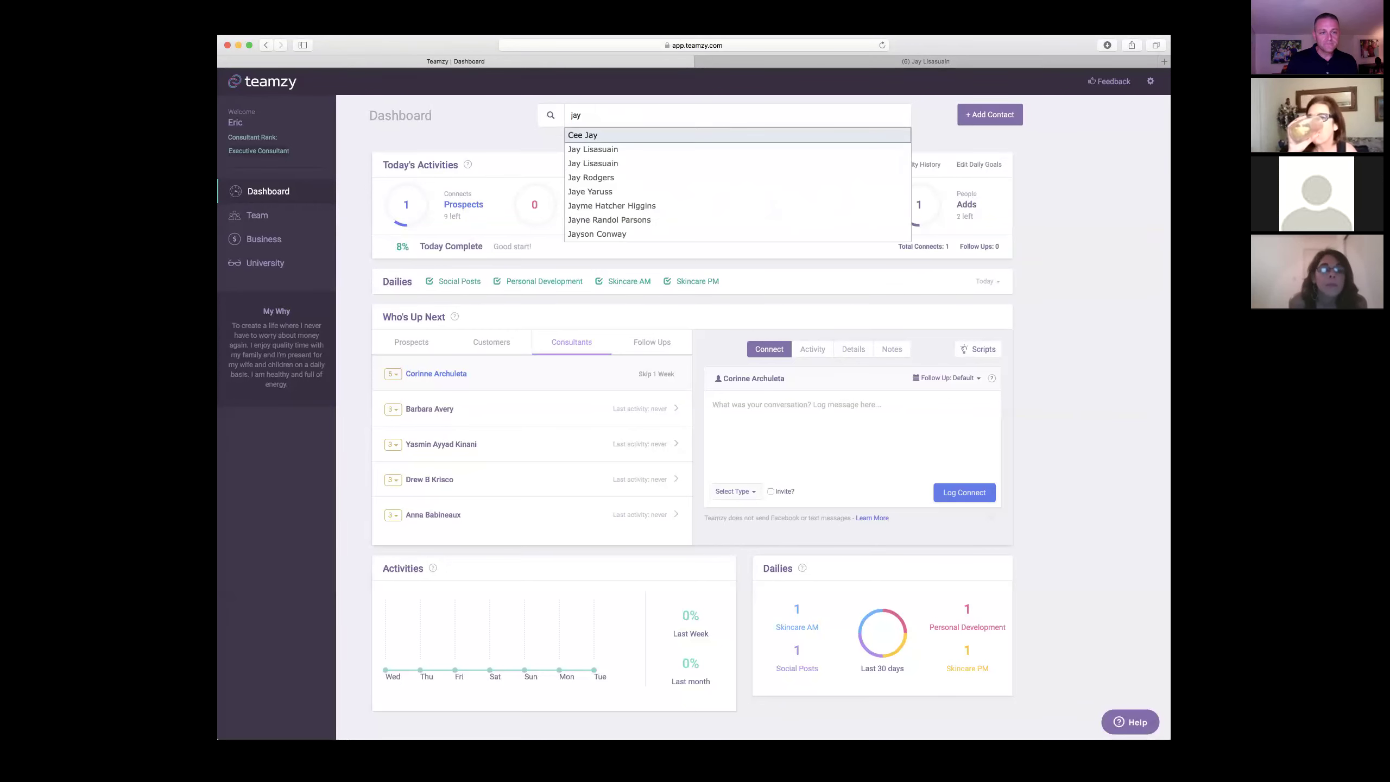
left_click(621, 144)
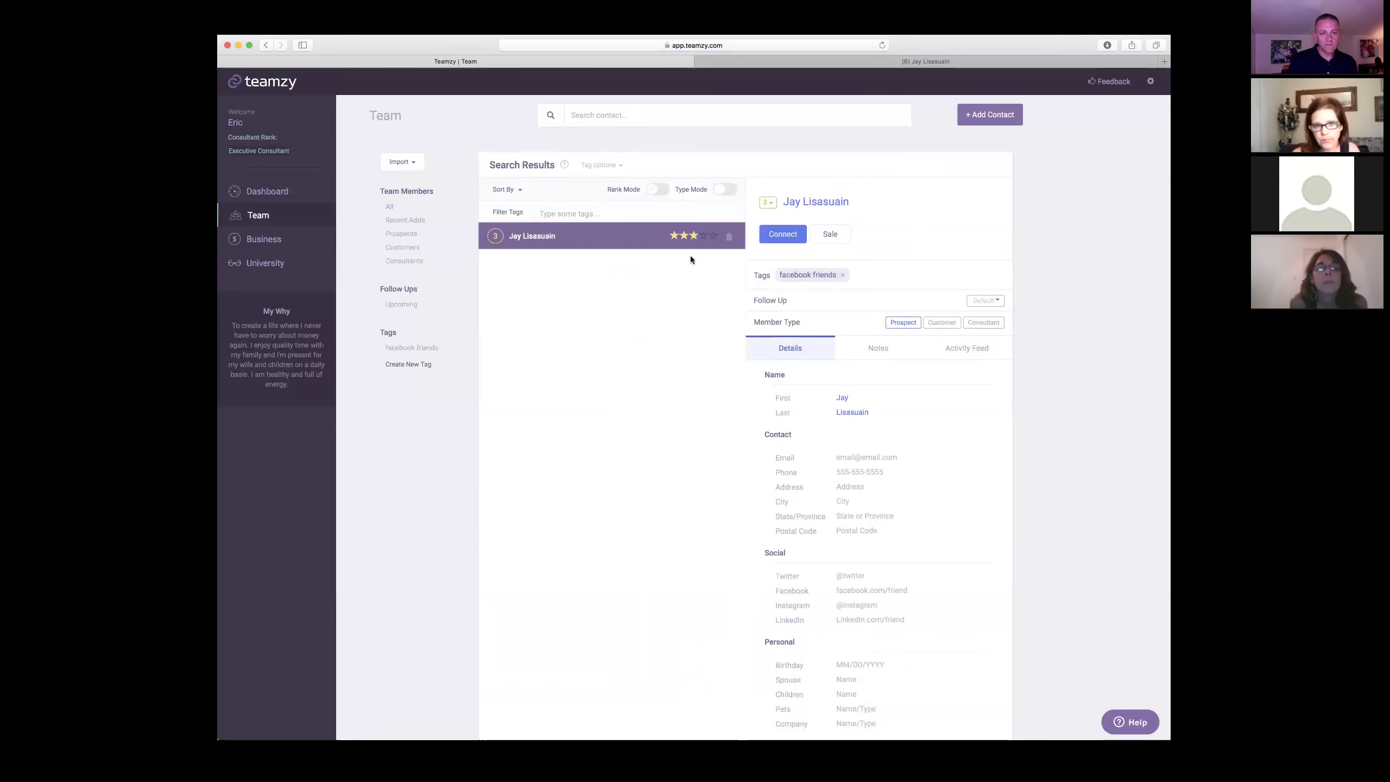
left_click(730, 238)
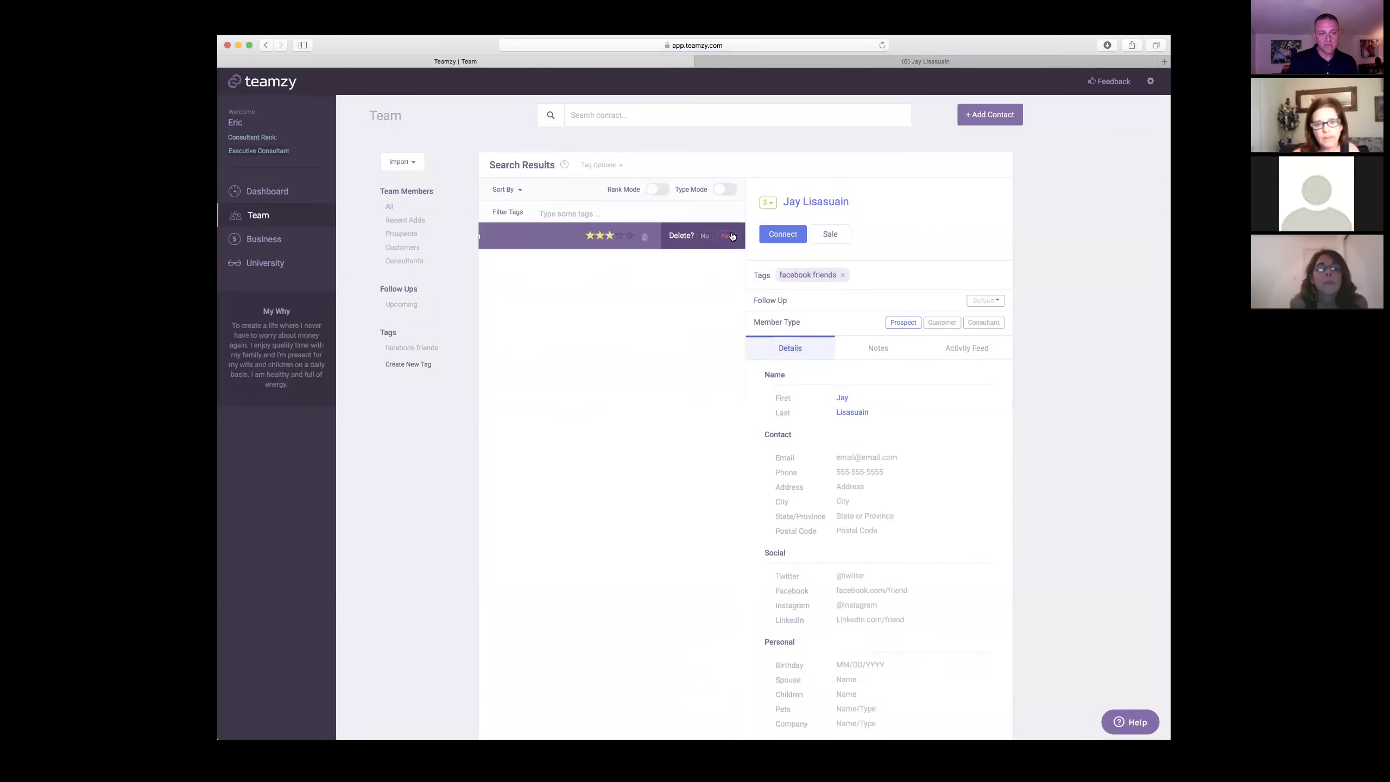
left_click(727, 237)
- Search for the same prospect again, open the remaining record, and enter "lash boost" as a new connect message
left_click(622, 109)
type("jay")
left_click(616, 146)
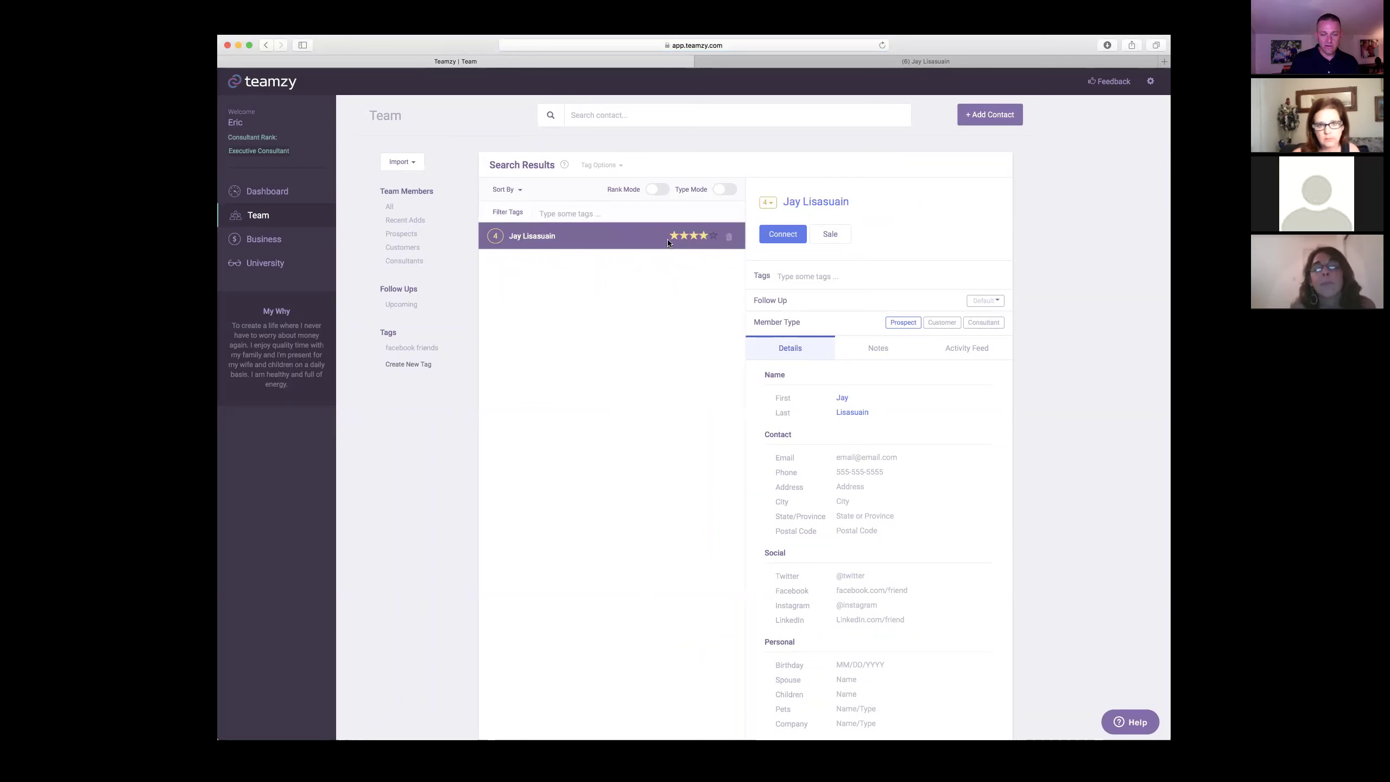
left_click(778, 244)
left_click(799, 332)
type("la")
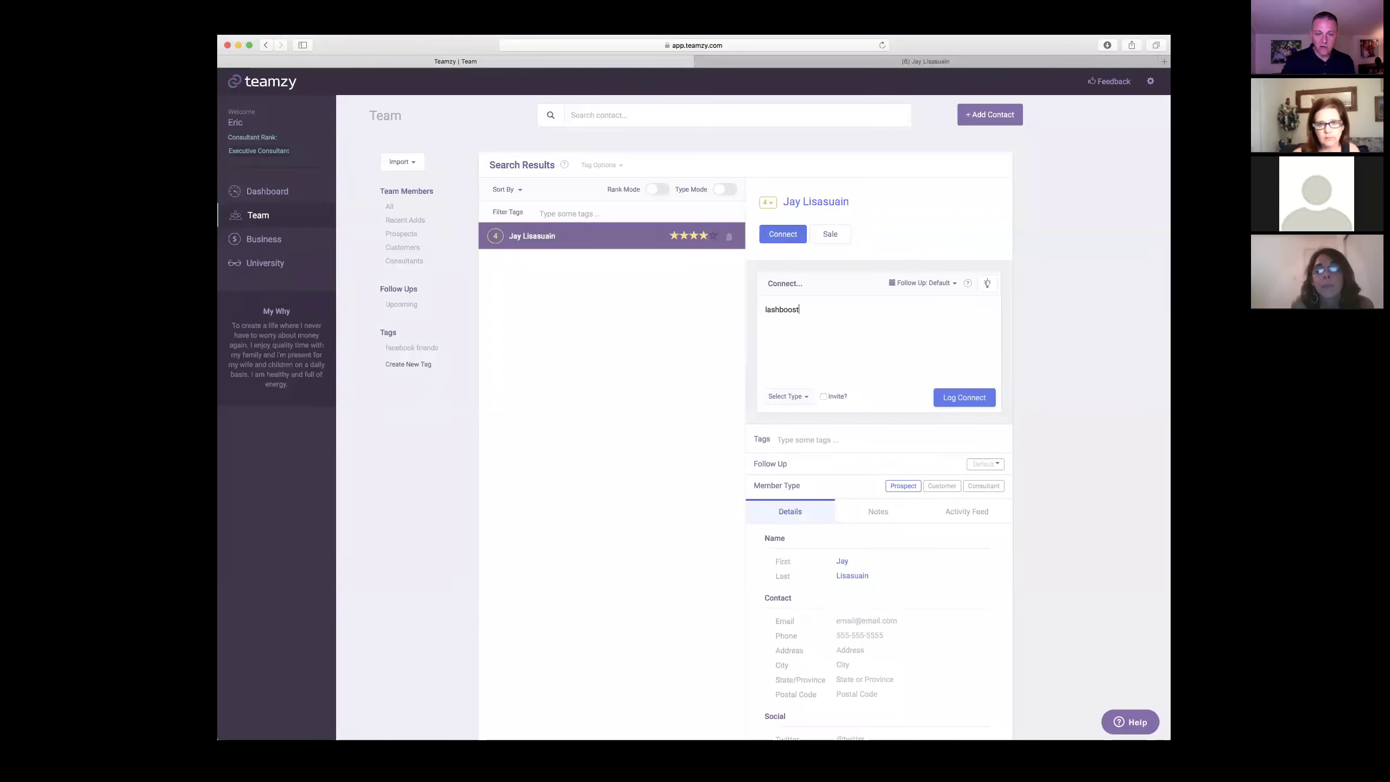
type("sh boost")
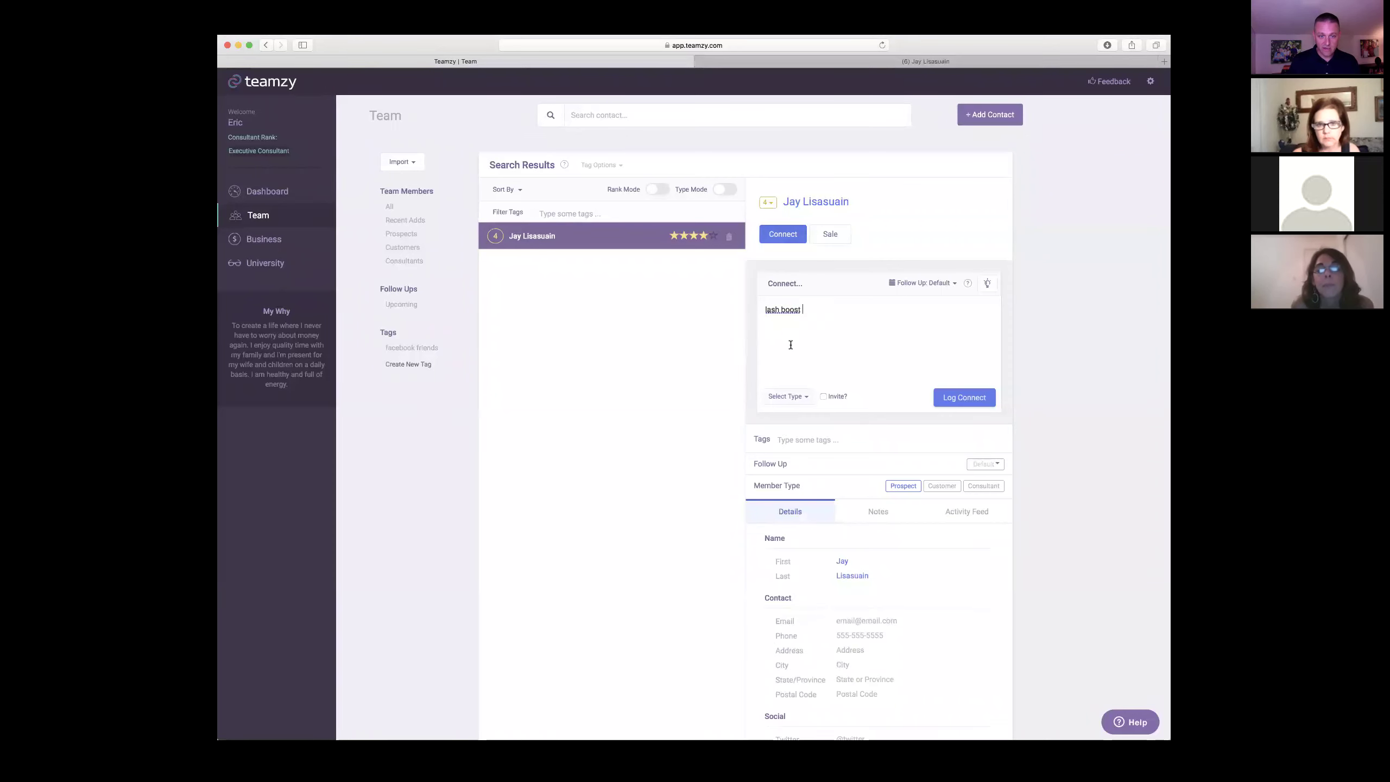
- Set the connect type to Email and mark it as an invite of type Solution Tool
left_click(796, 399)
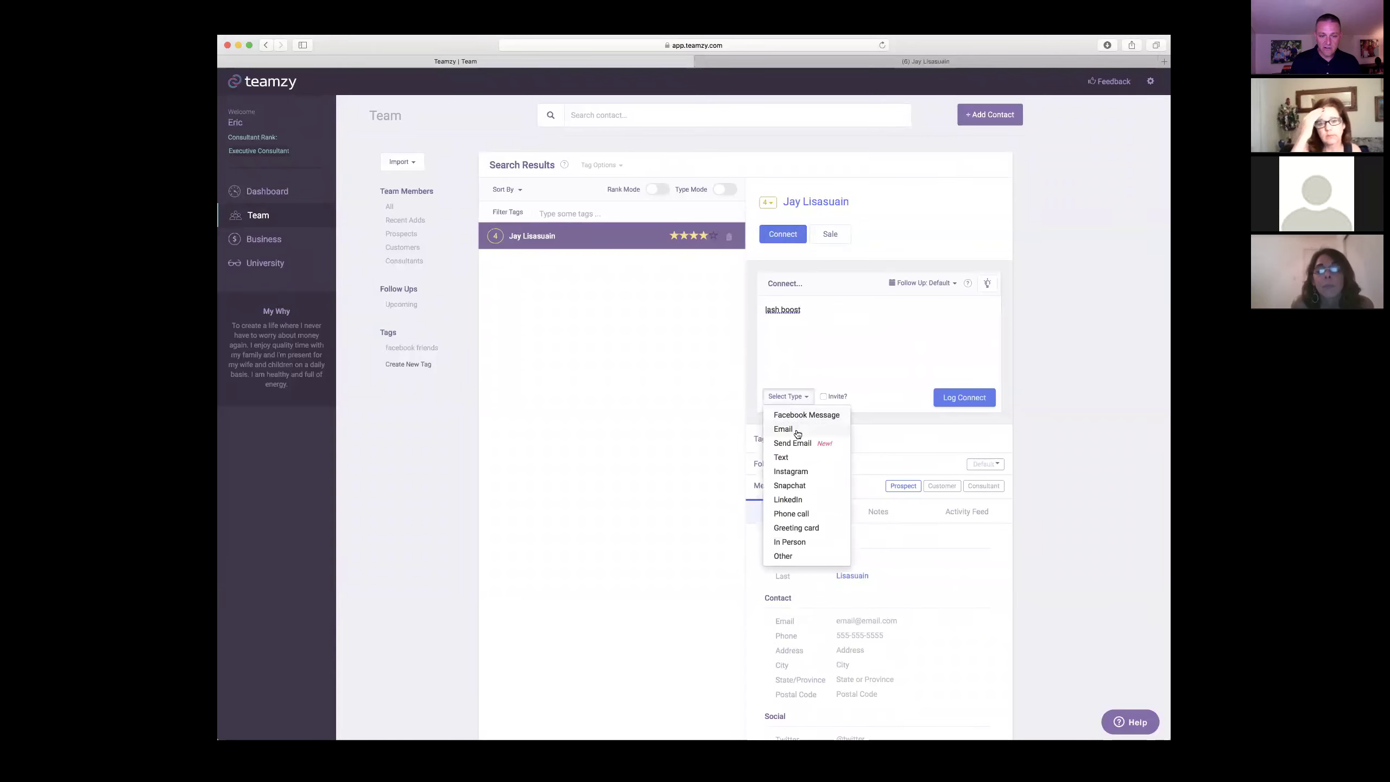
left_click(796, 432)
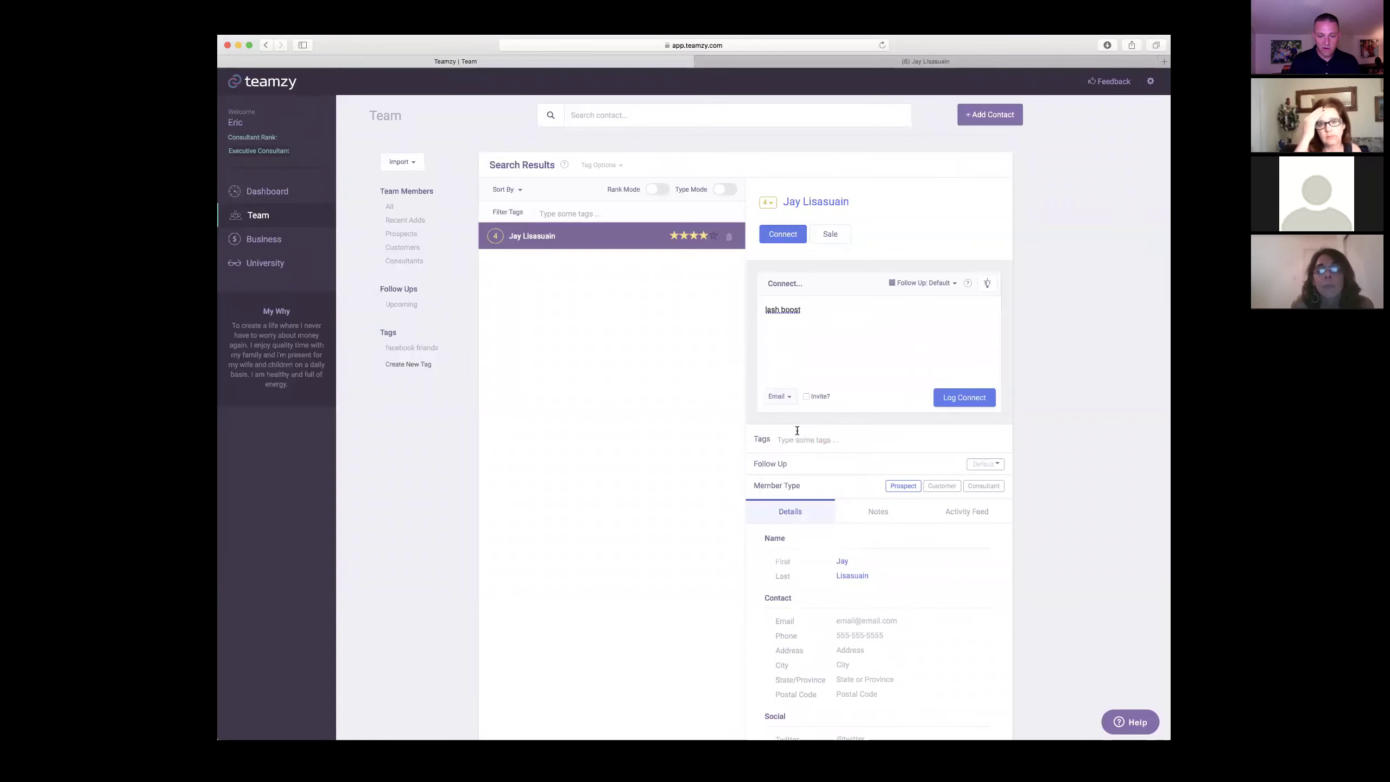
left_click(807, 394)
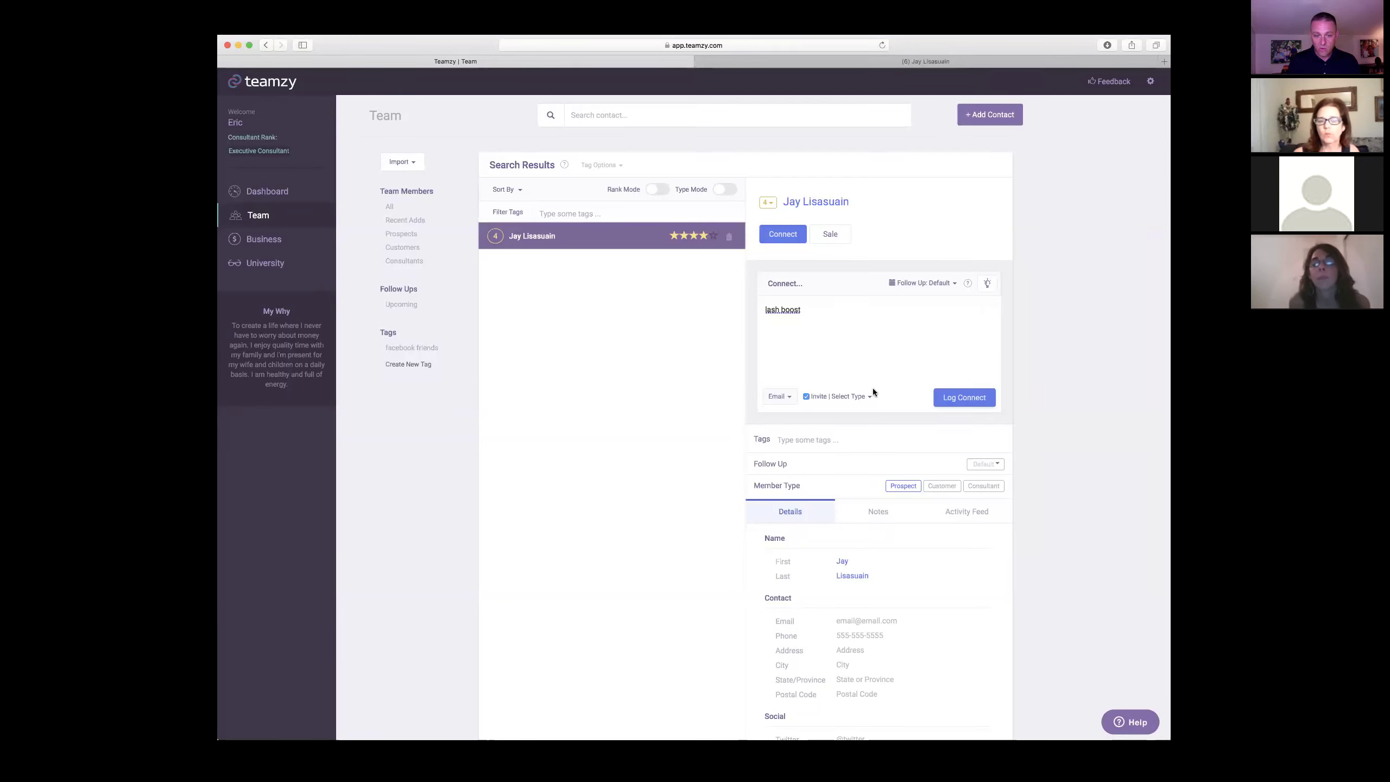
left_click(859, 400)
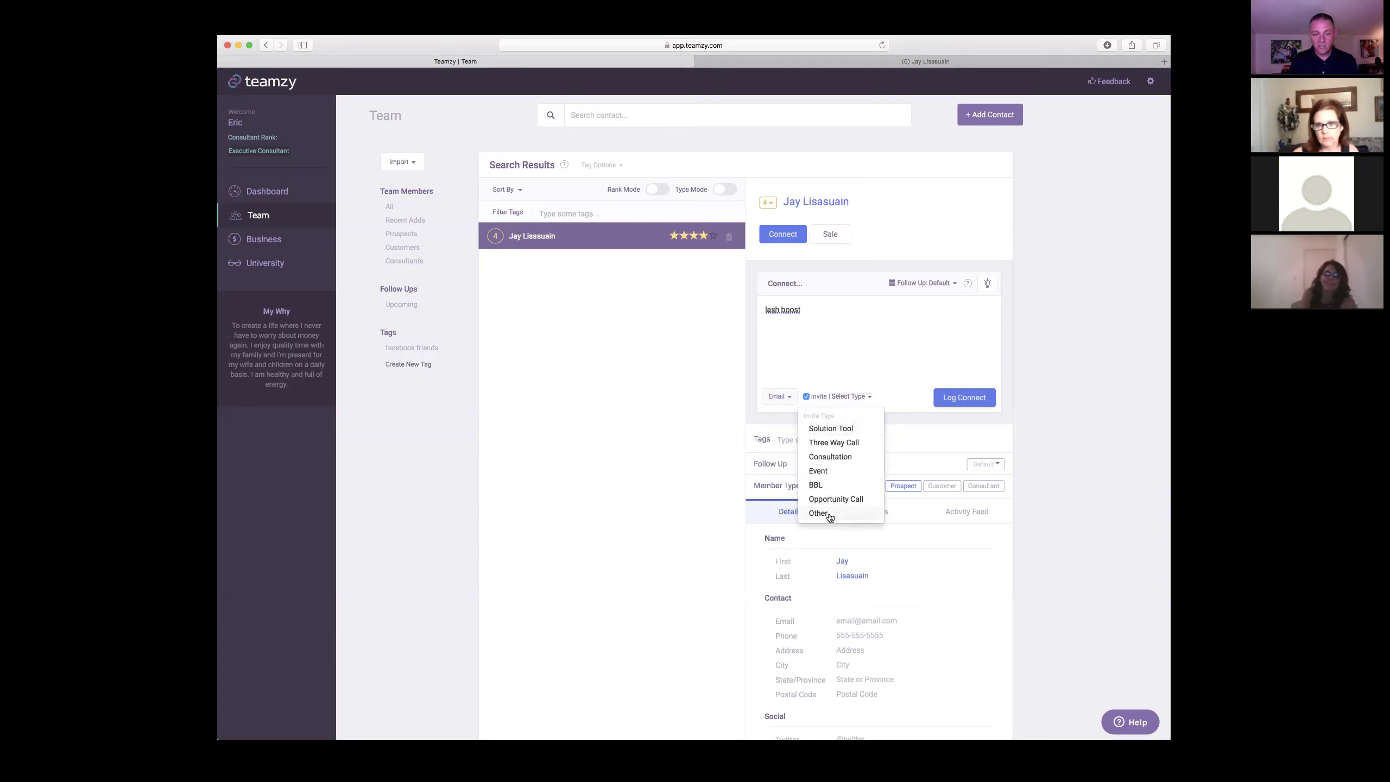
left_click(830, 429)
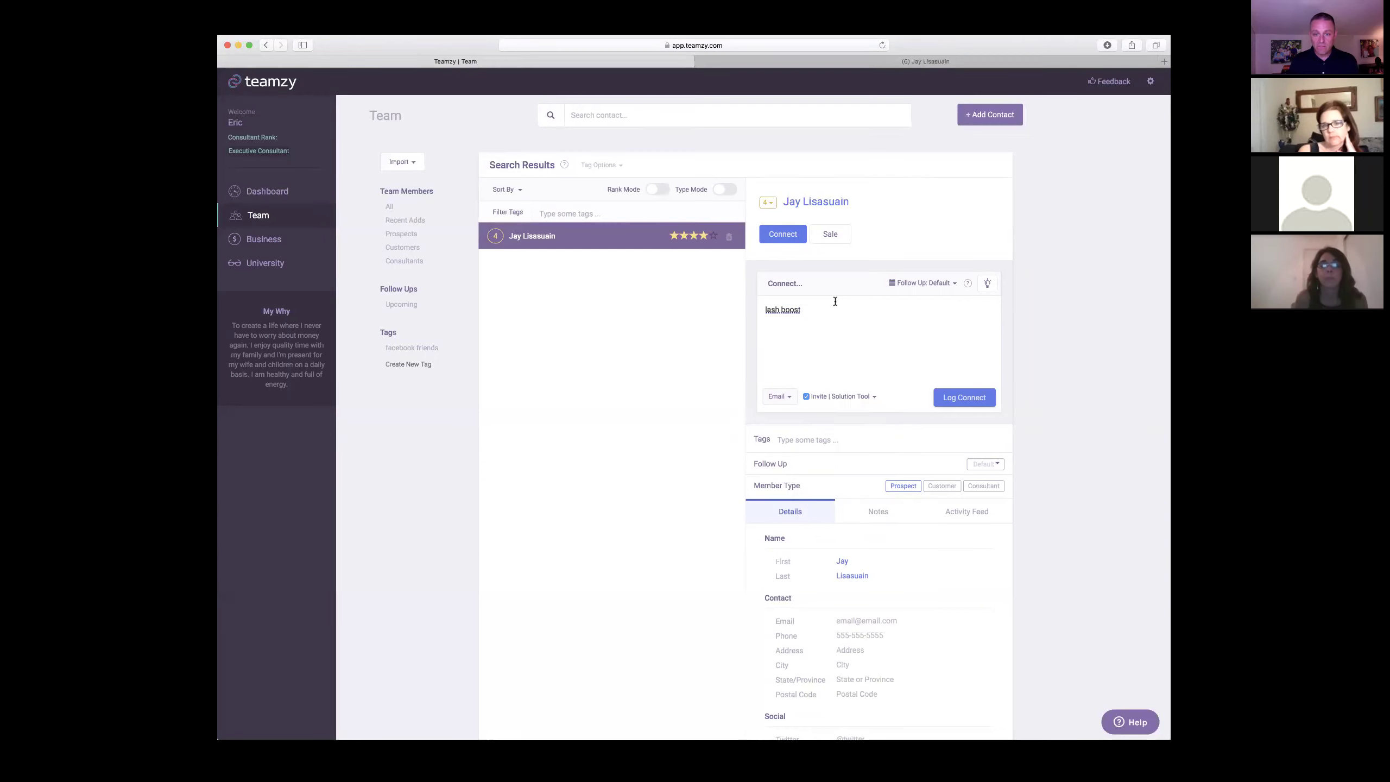
- Set the connect's follow-up to Tomorrow and log the connect
left_click(953, 285)
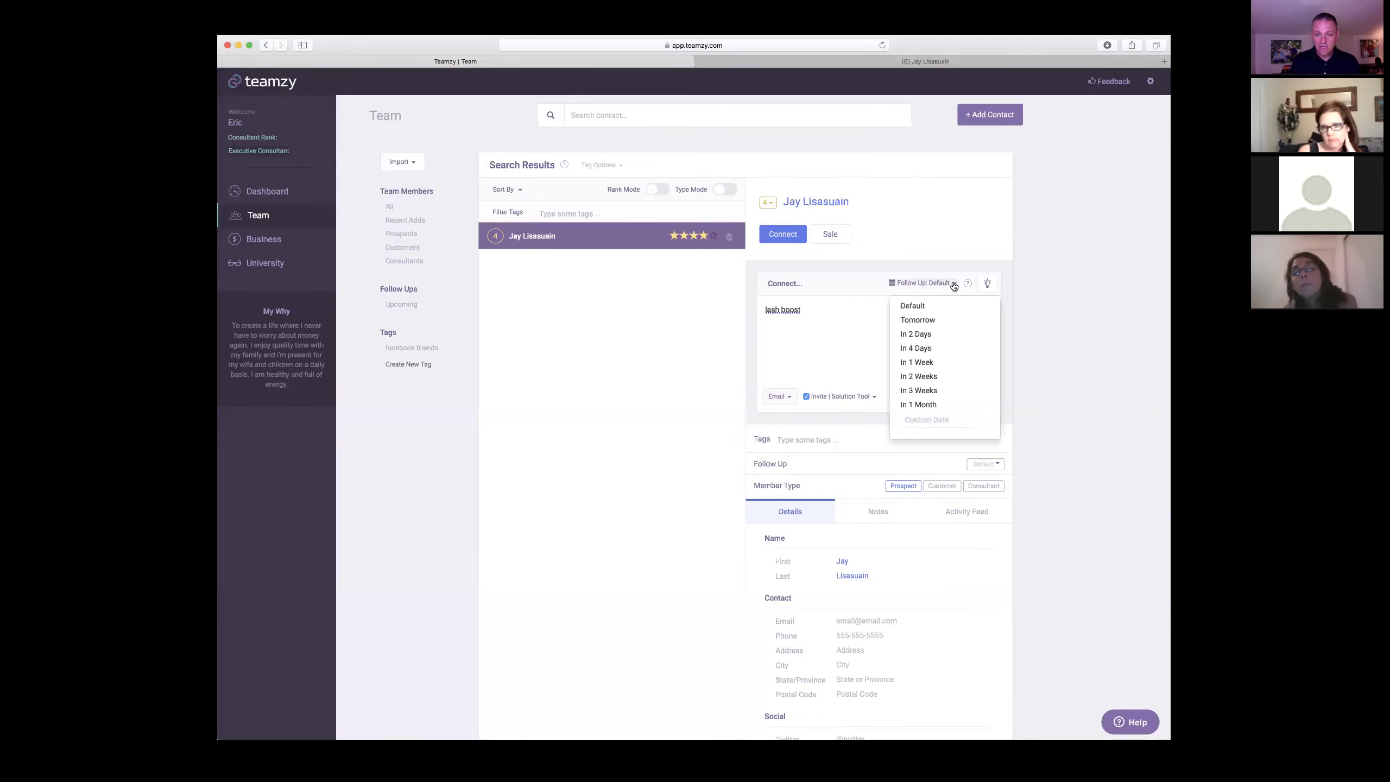
left_click(920, 322)
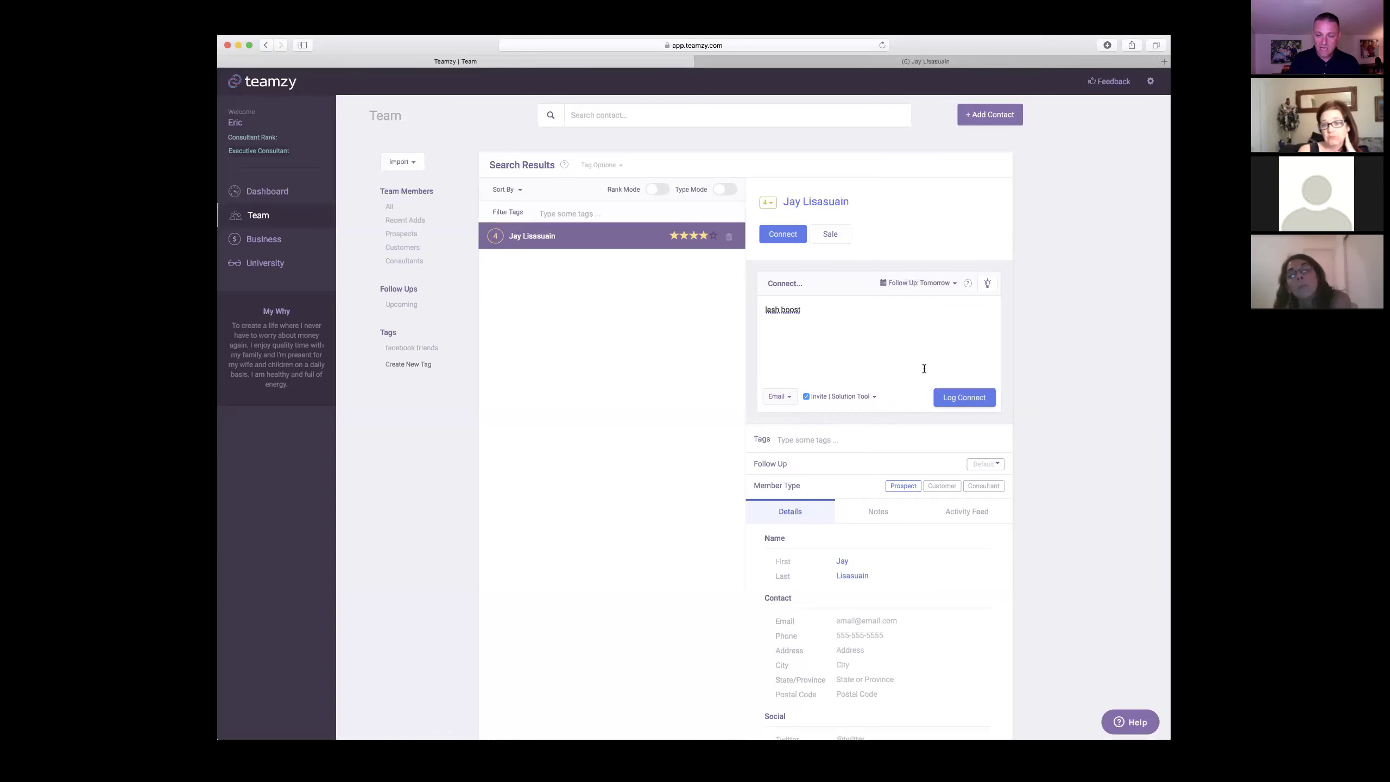
left_click(955, 398)
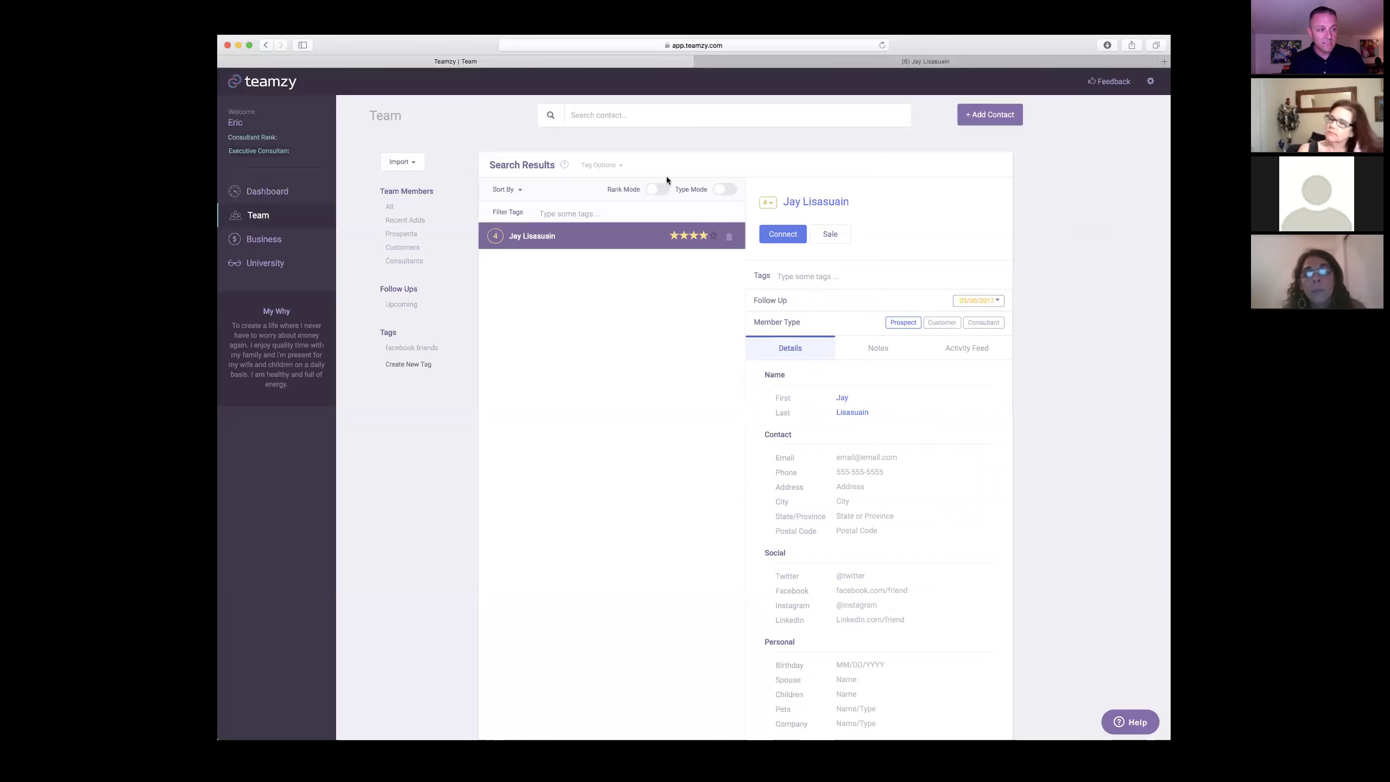
- Return to the Dashboard and look through the Customers, Consultants and Follow Ups lists under Who's Up Next
left_click(276, 196)
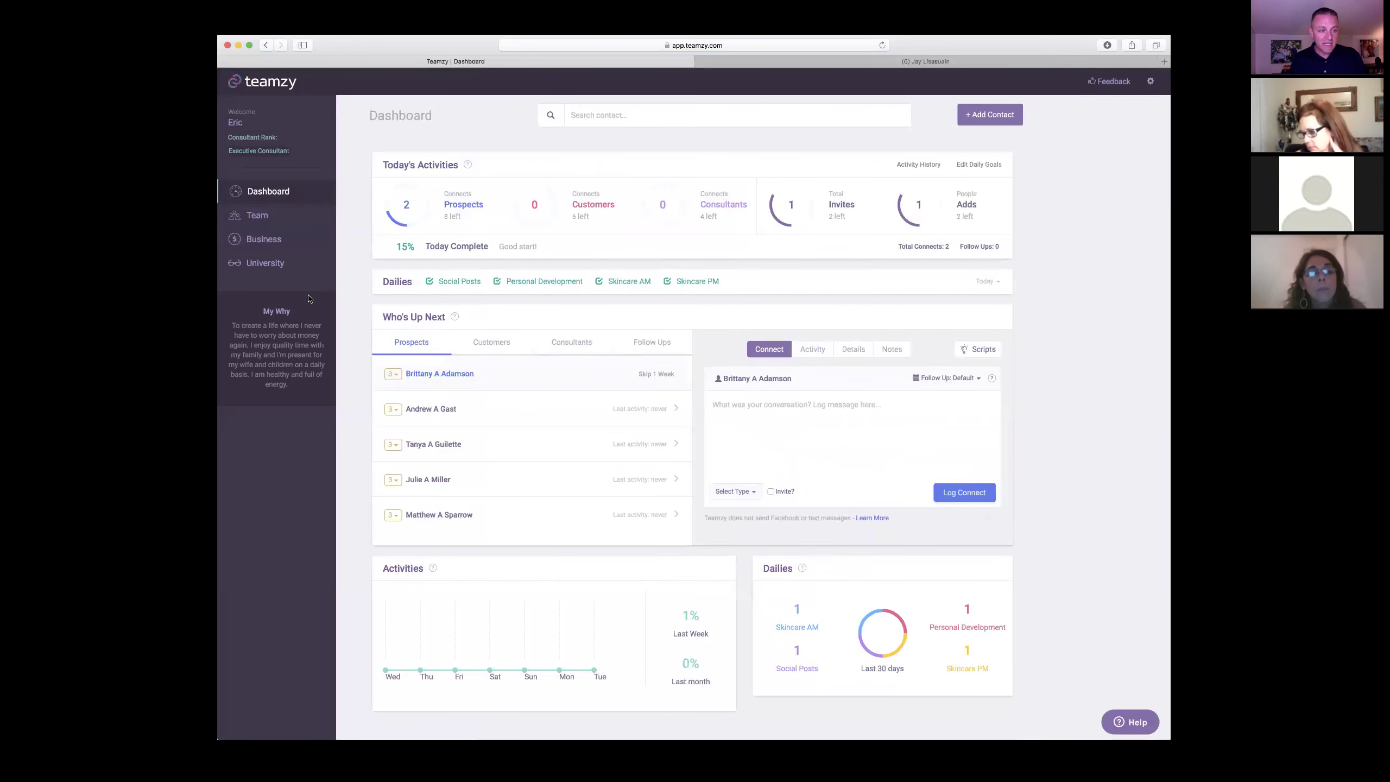
left_click(490, 342)
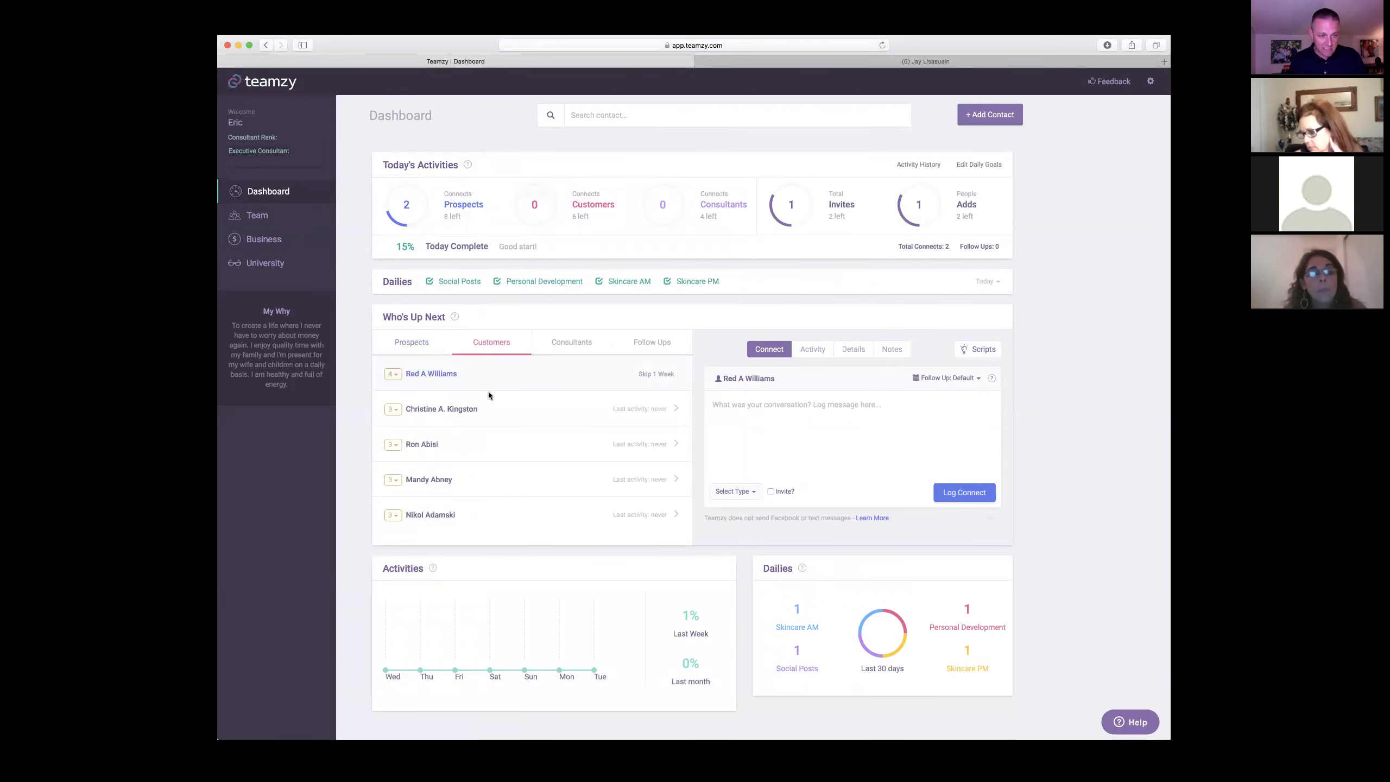
left_click(560, 344)
left_click(641, 346)
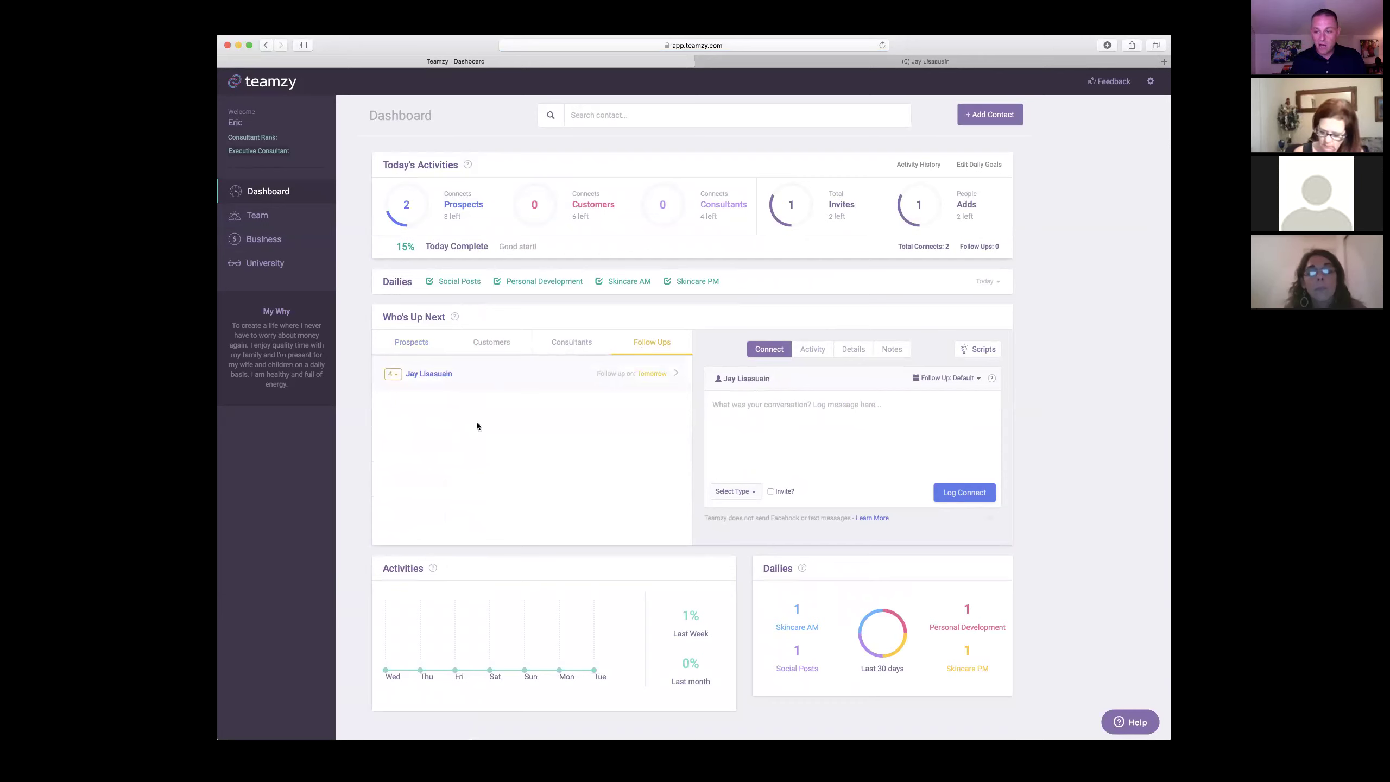
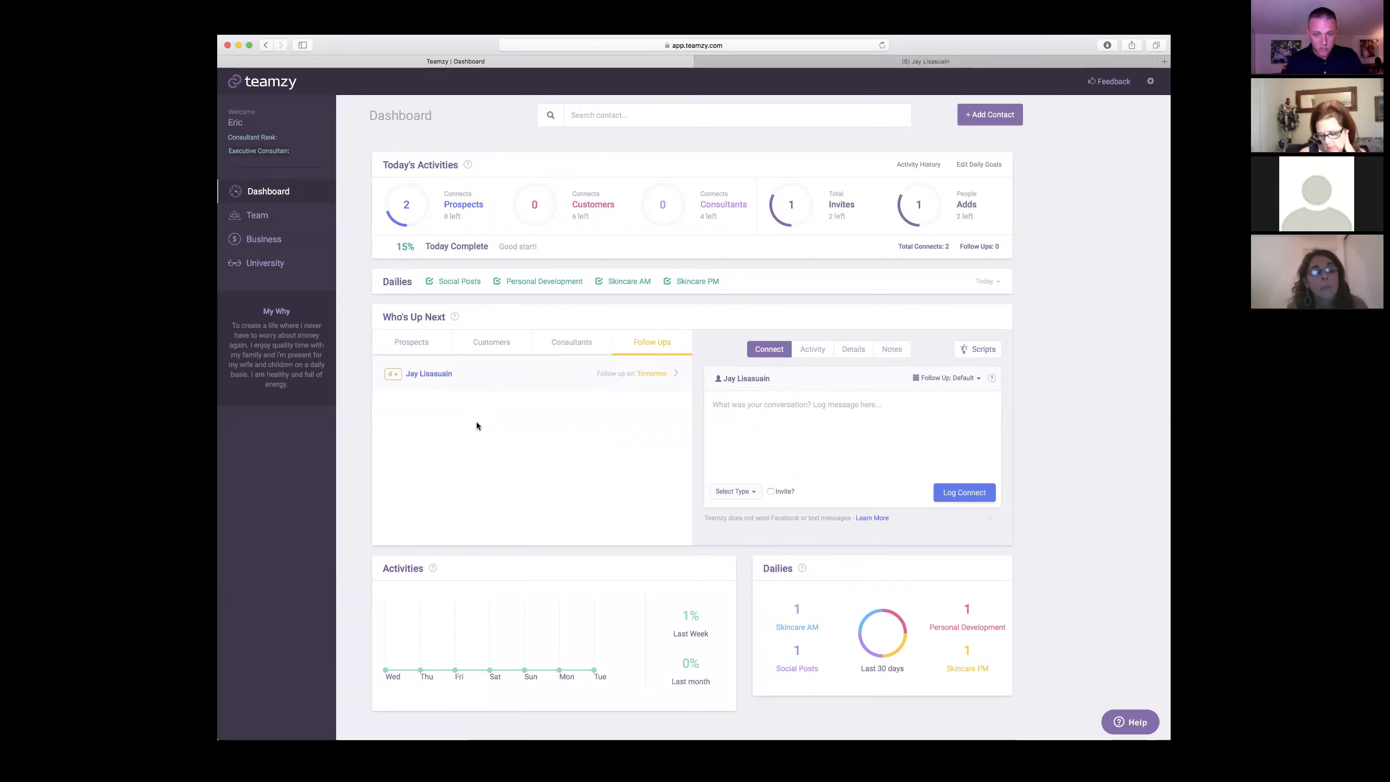
- Browse the Facebook script ideas for the follow-up prospect and copy the Follow Up 1 script
left_click(967, 349)
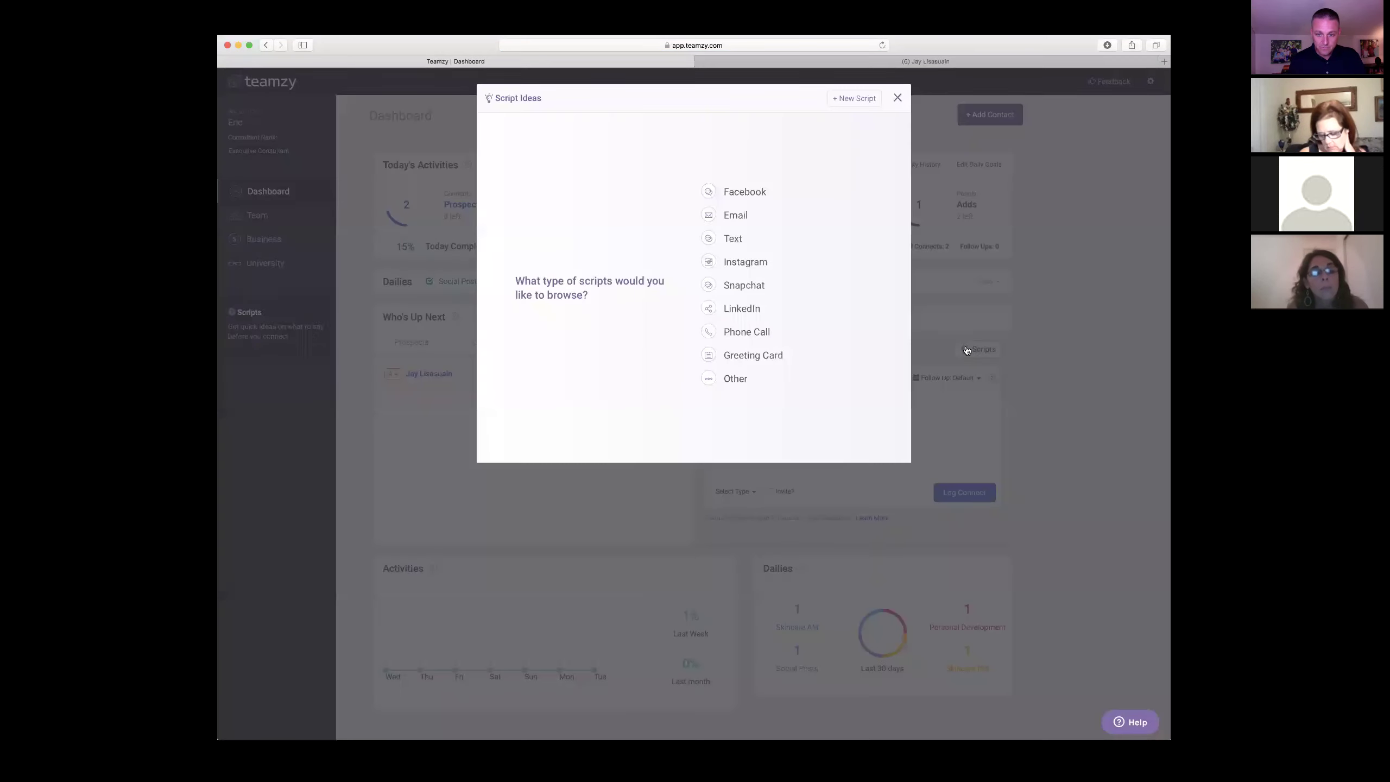
left_click(723, 192)
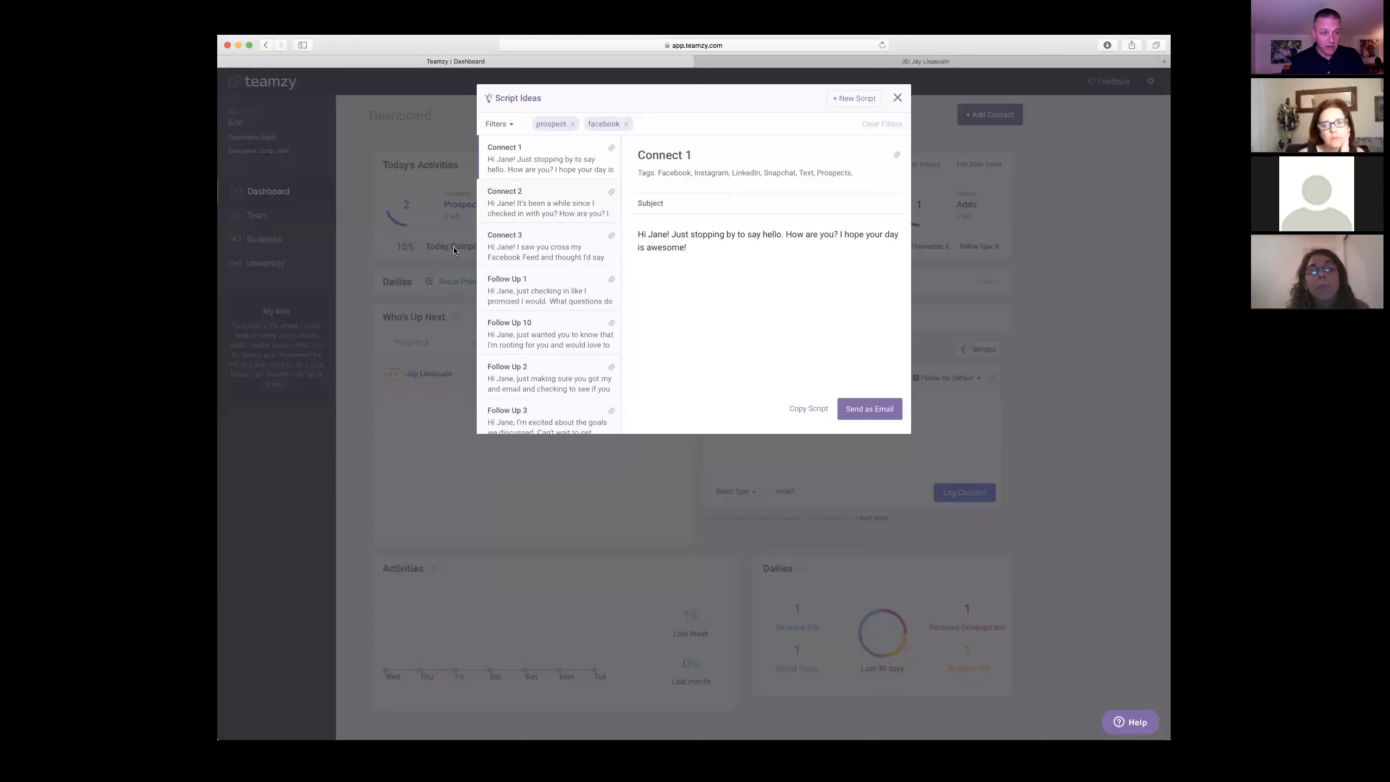
left_click(529, 296)
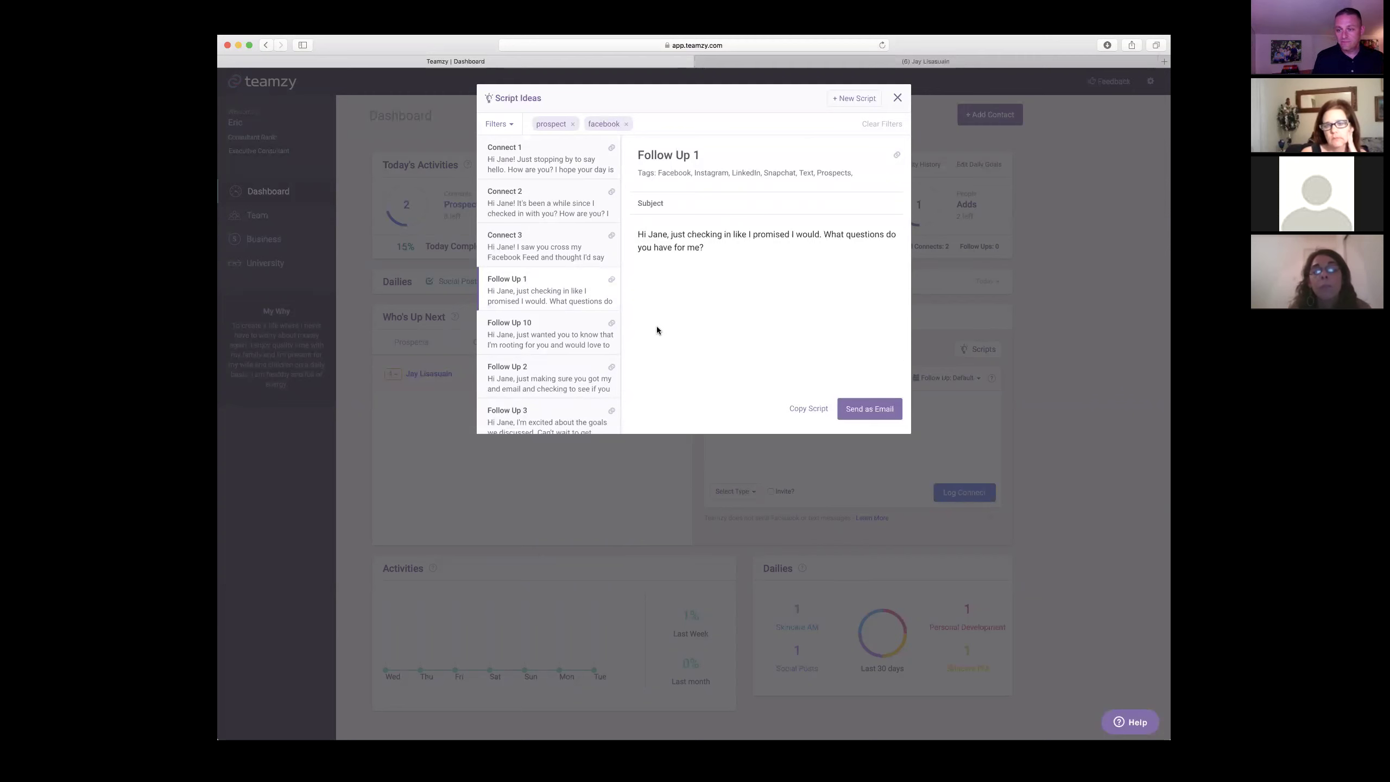
left_click(805, 408)
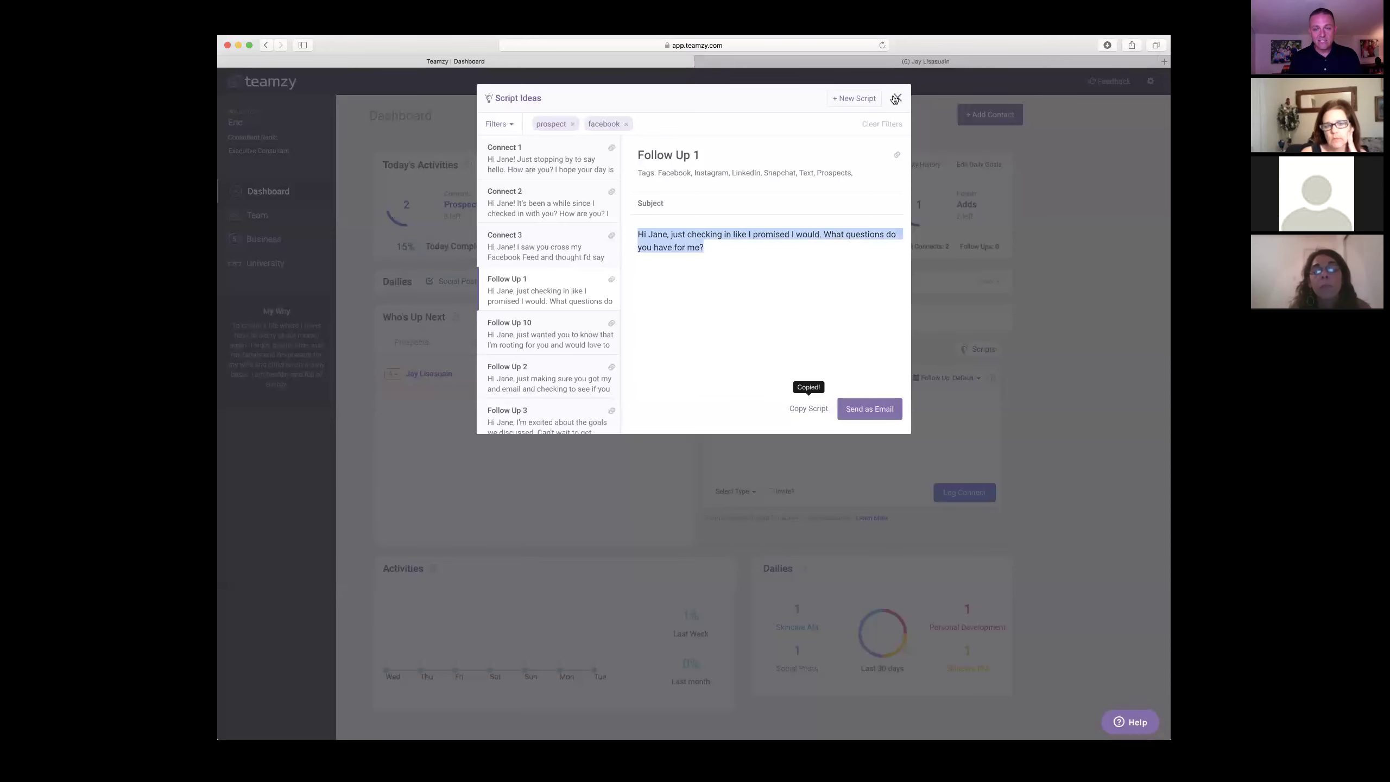
- Log a Facebook Message connect for the follow-up prospect, with the copied Follow Up 1 script as the message and the follow-up set to Tomorrow
left_click(897, 98)
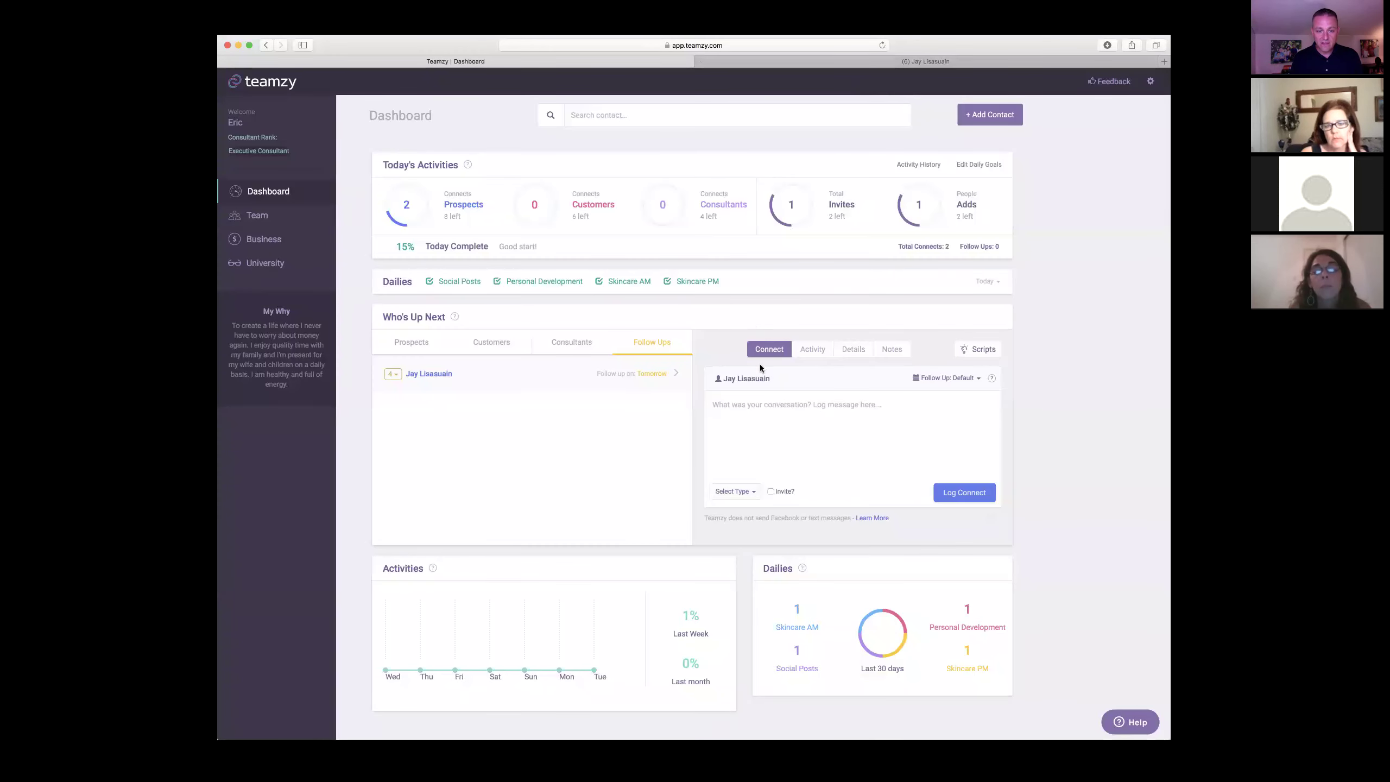
right_click(742, 411)
left_click(766, 438)
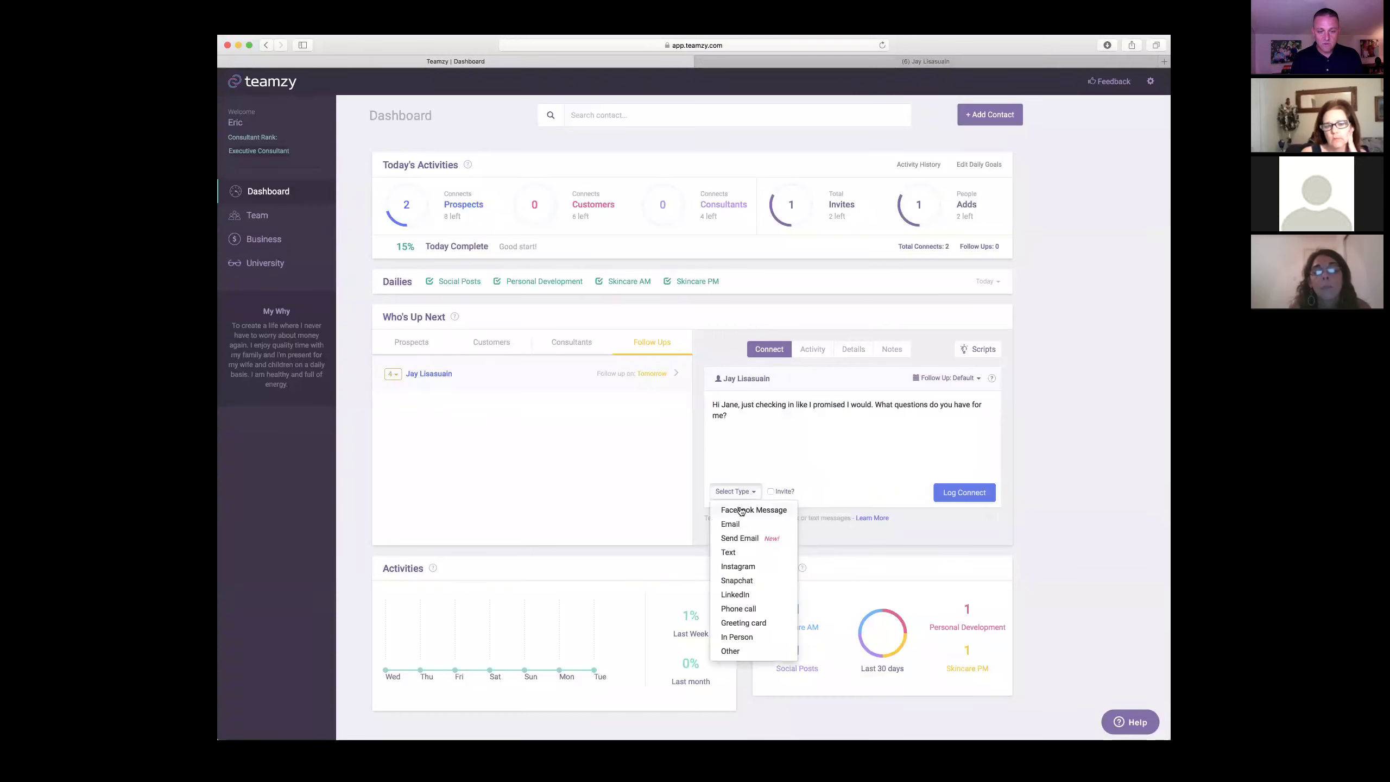
left_click(741, 510)
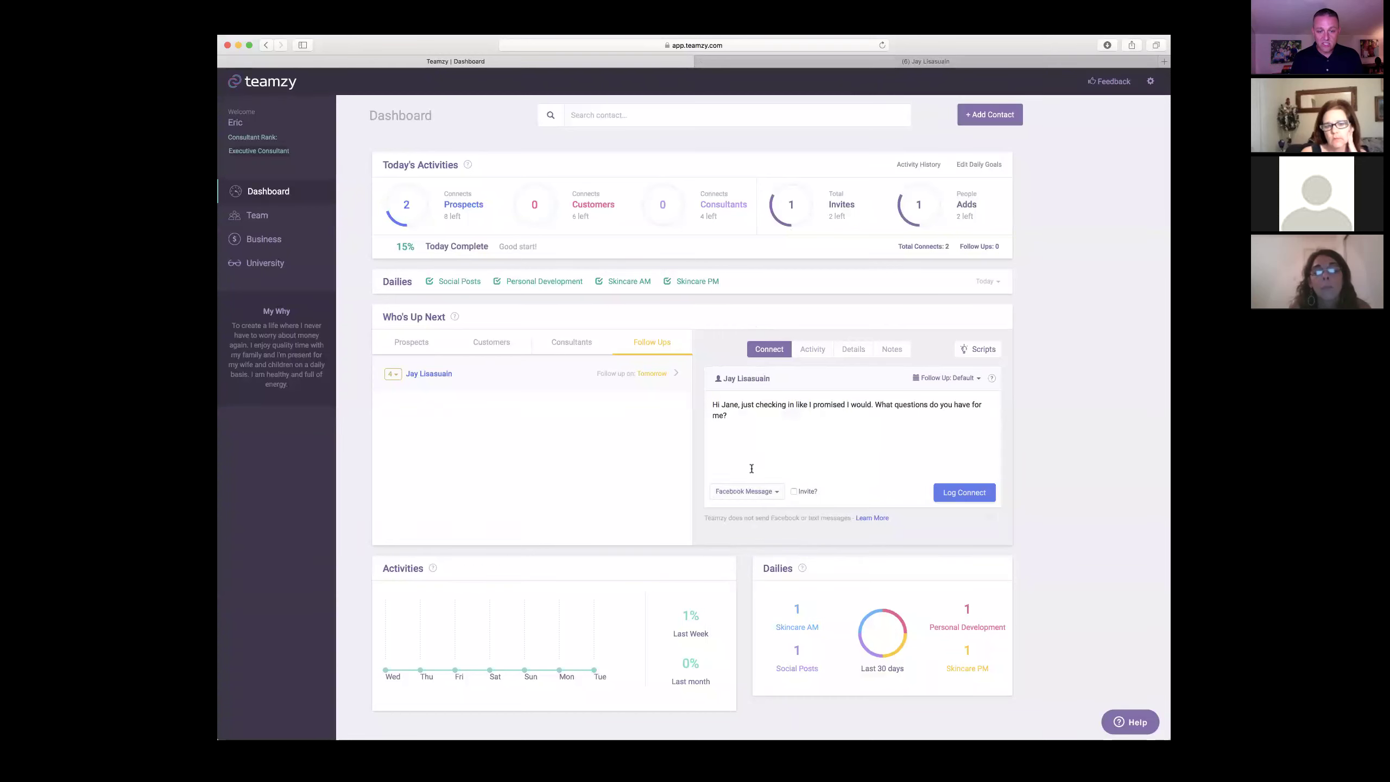
left_click(966, 383)
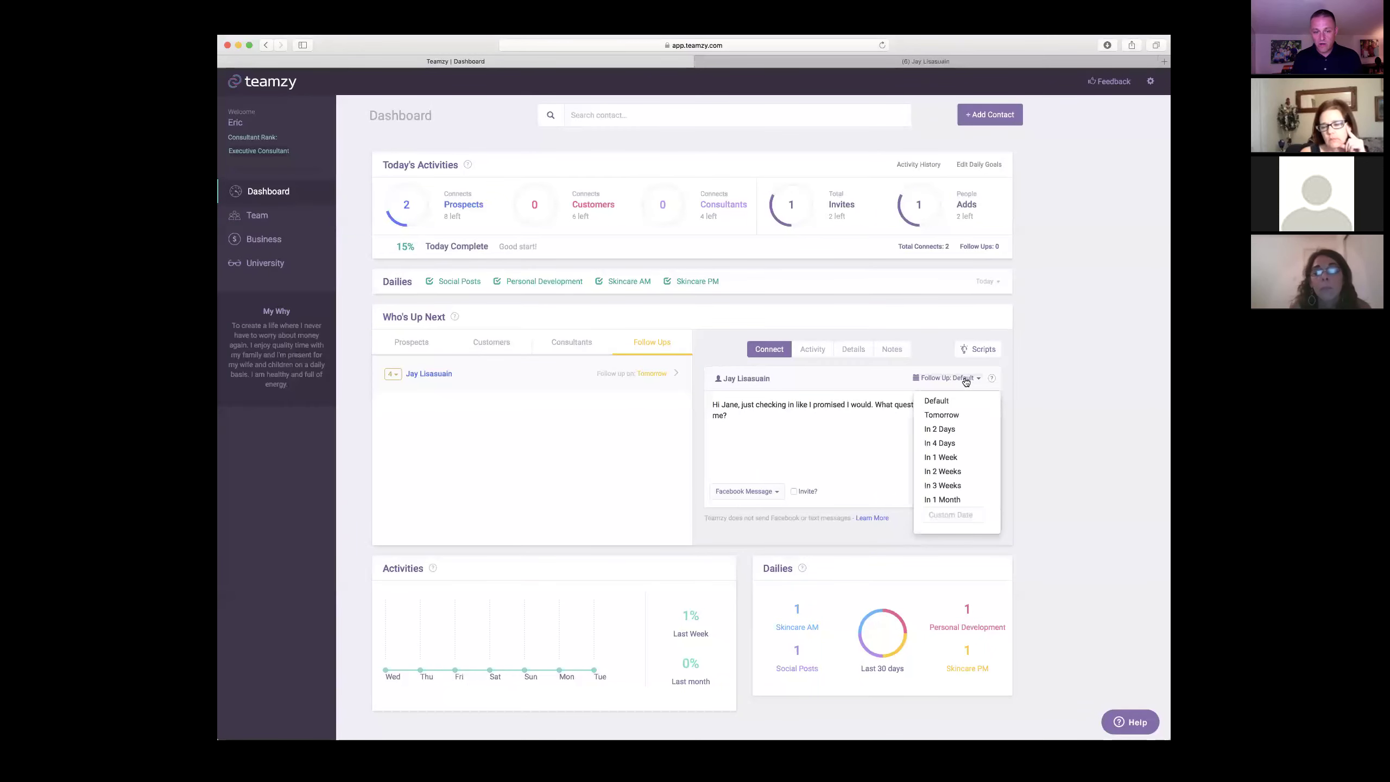
left_click(963, 415)
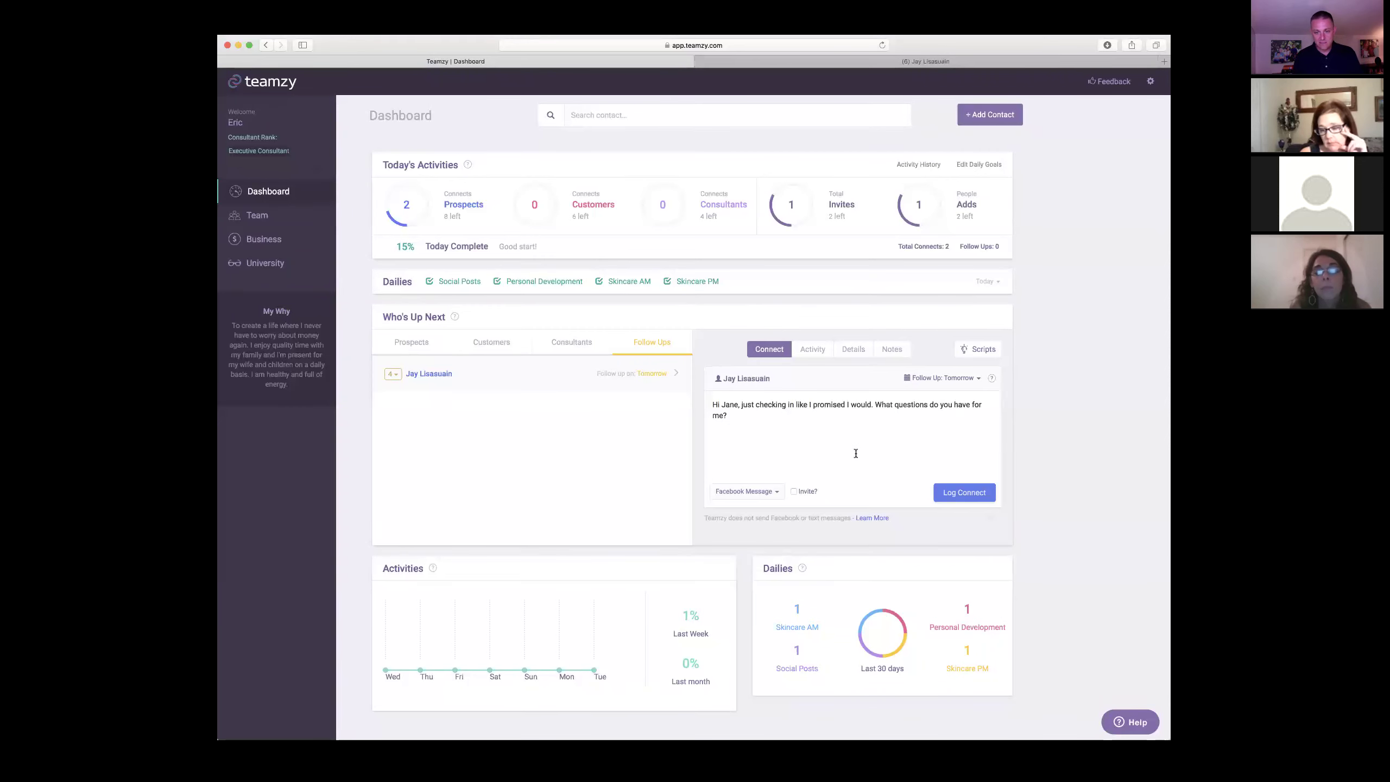
left_click(958, 493)
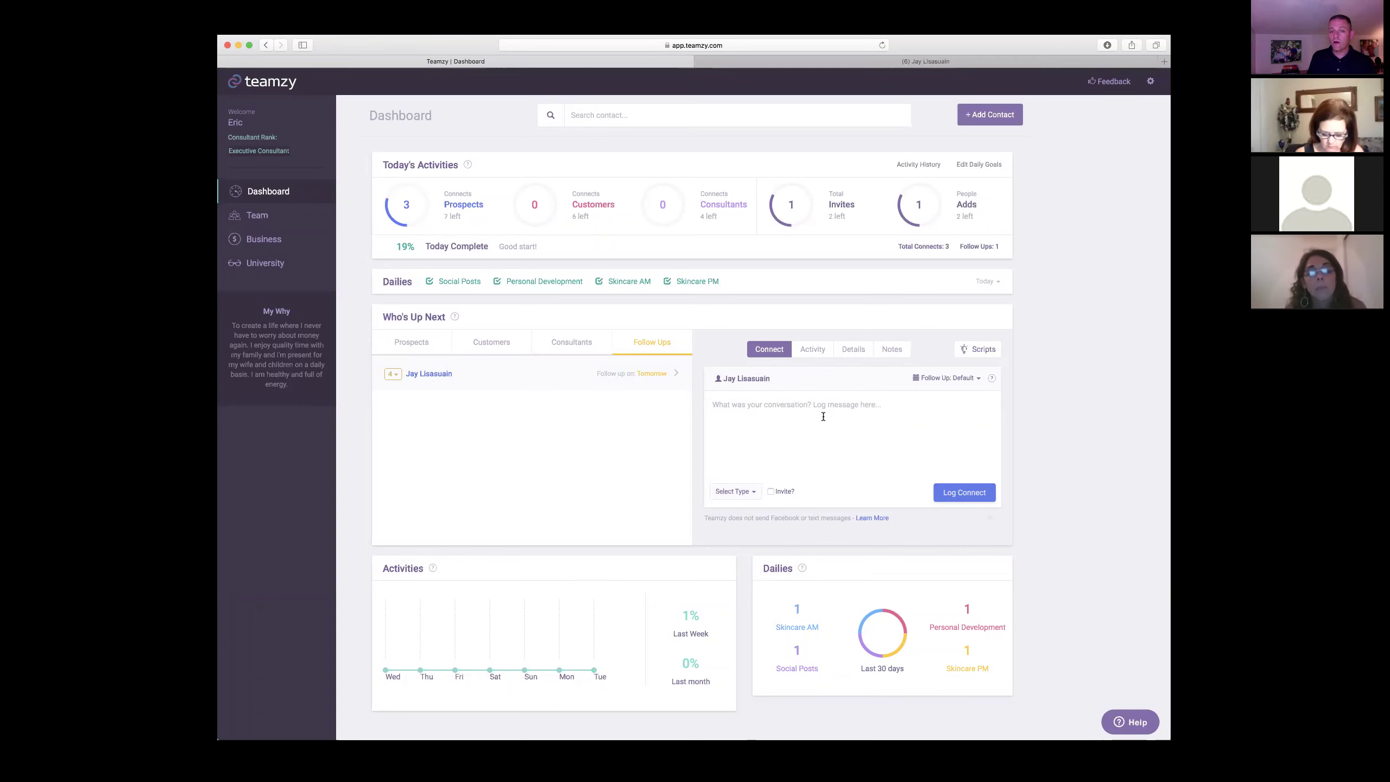
- Review the prospect's logged activity and read the Facebook prospect scripts Follow Up 2 through Follow Up 6
left_click(803, 353)
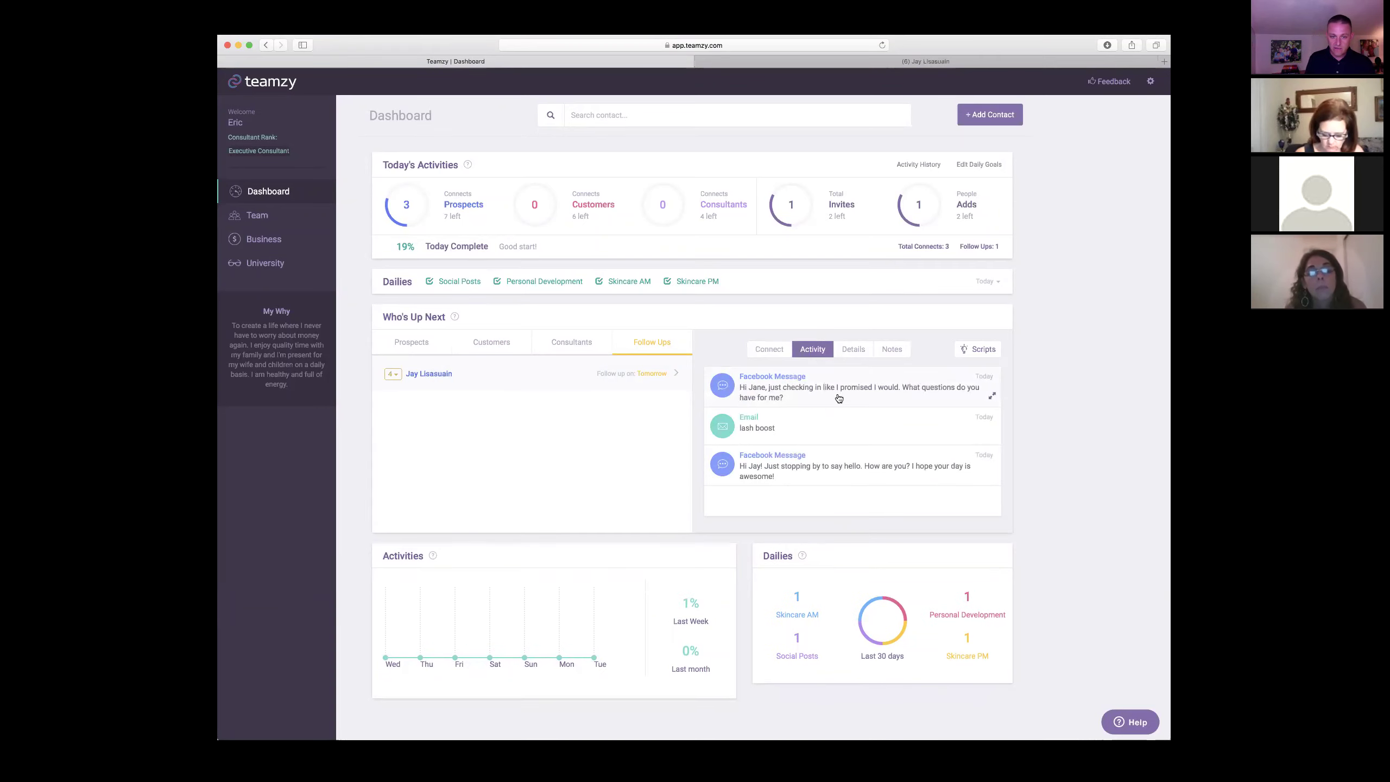
left_click(772, 349)
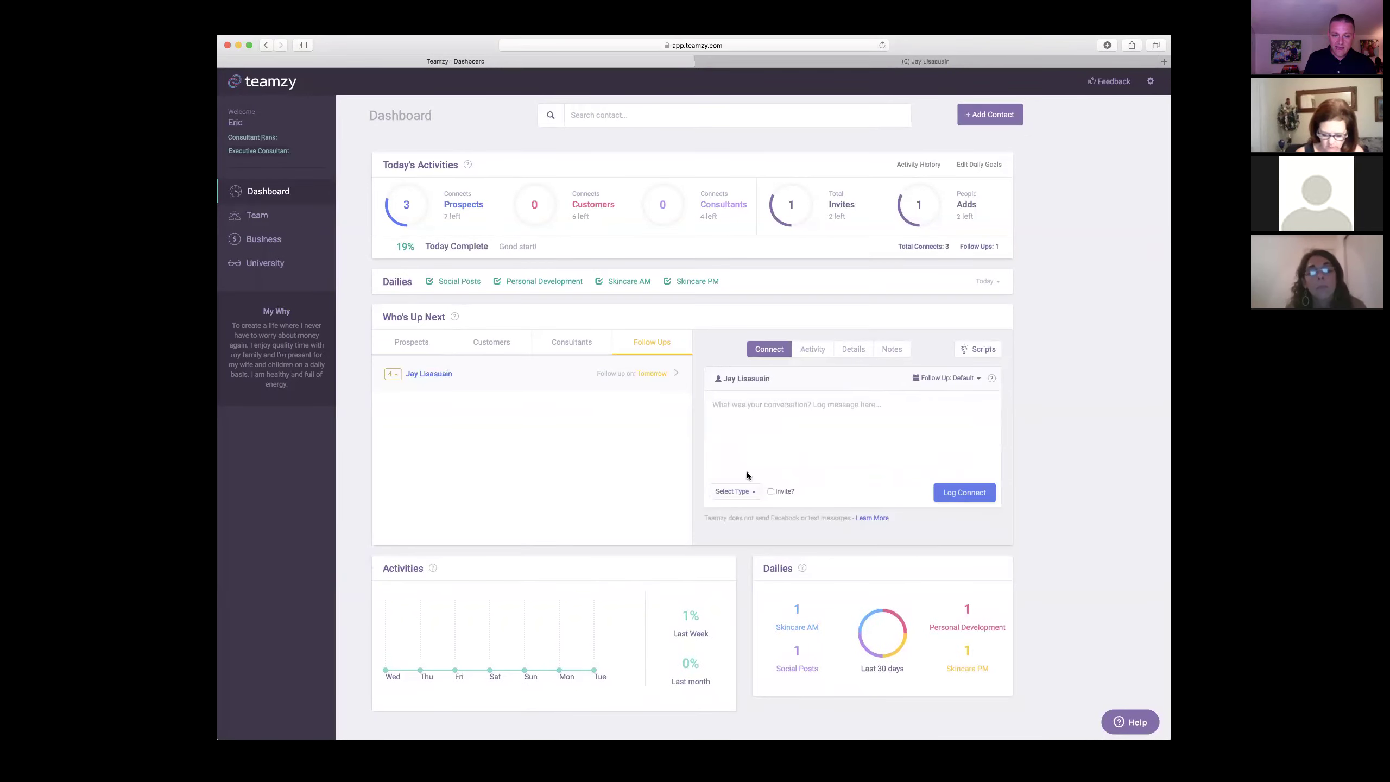
left_click(978, 348)
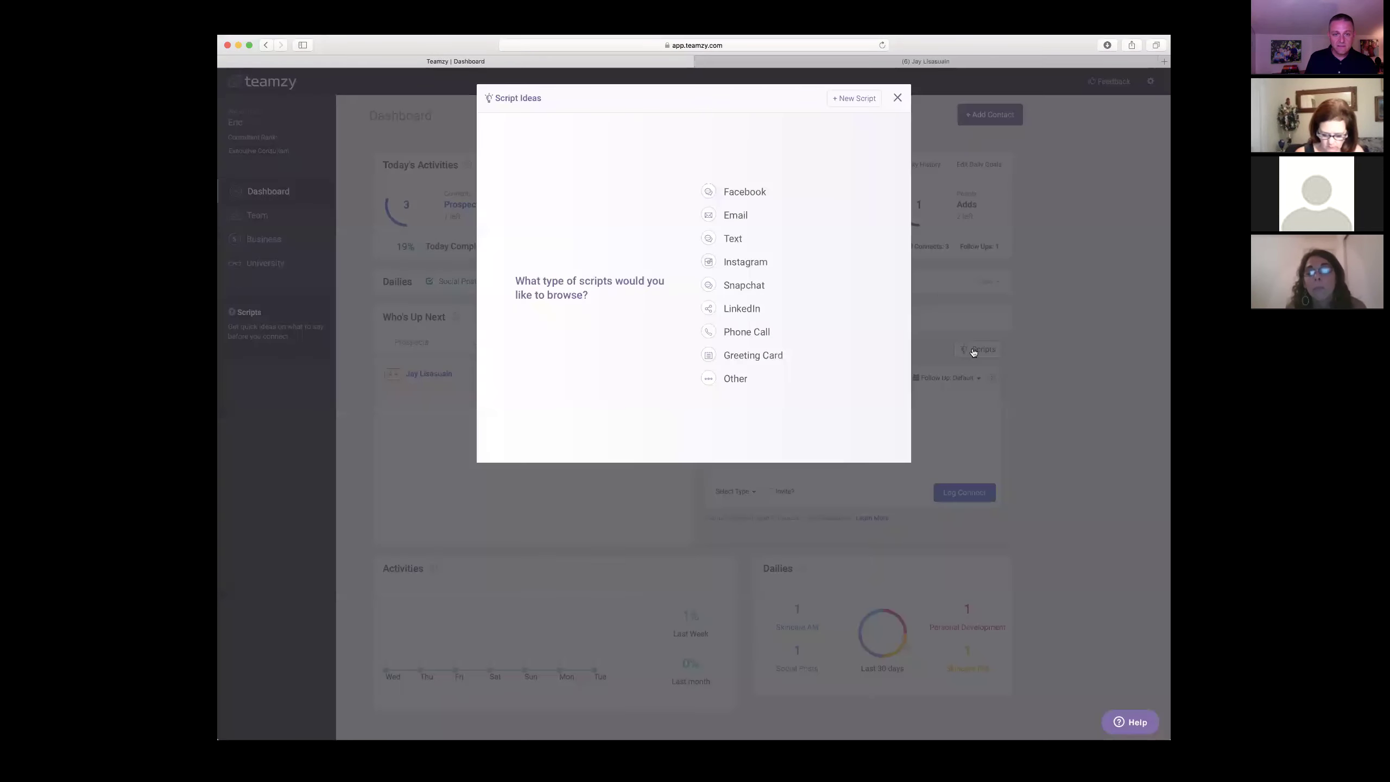
left_click(749, 190)
left_click(539, 382)
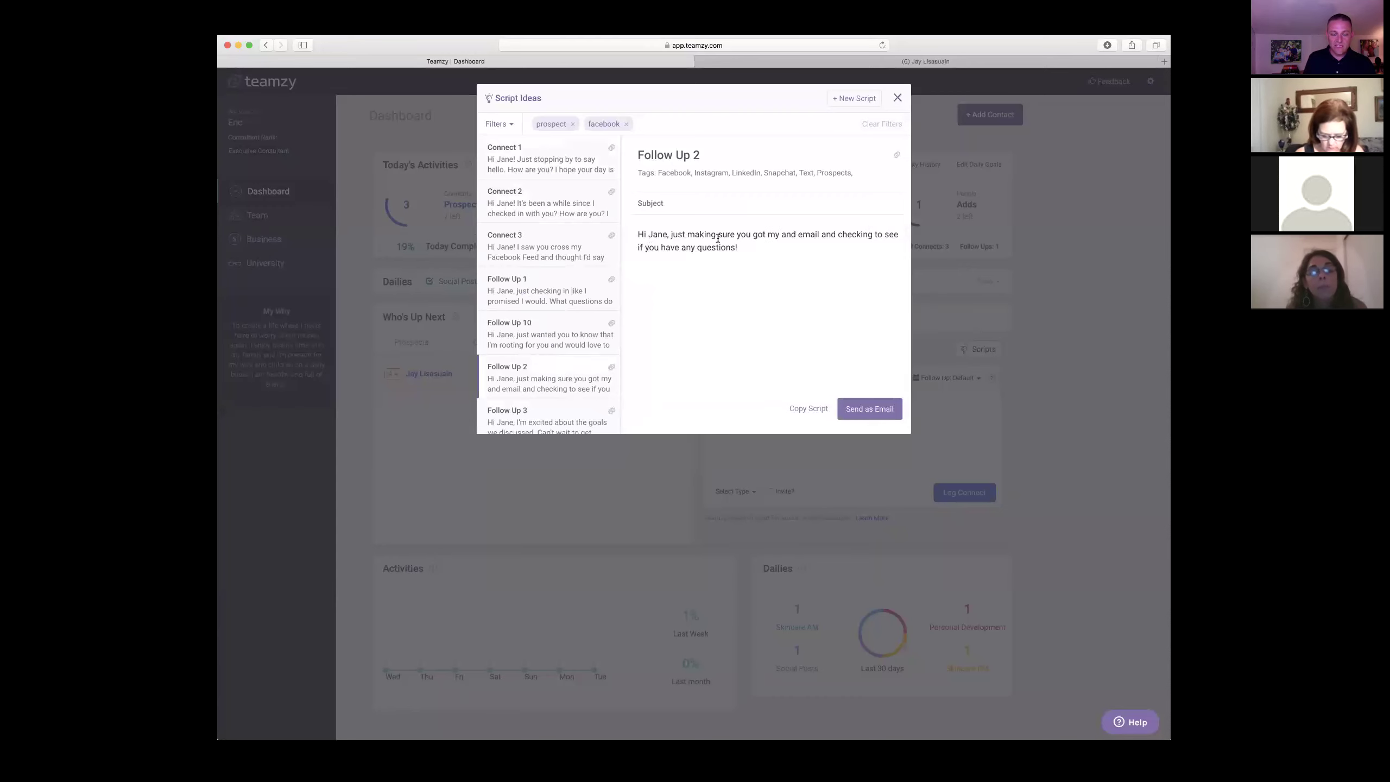
left_click(543, 411)
scroll(544, 410, "down", 3)
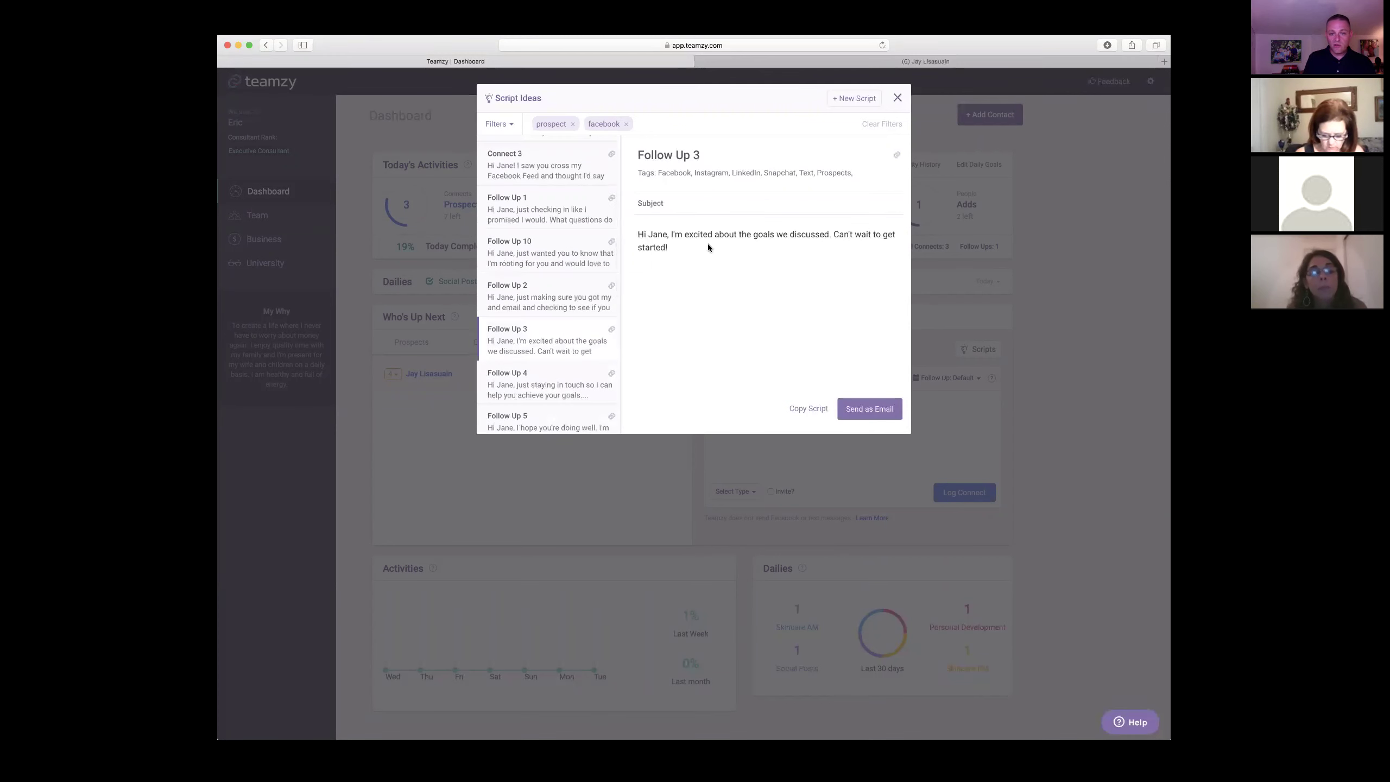
left_click(534, 381)
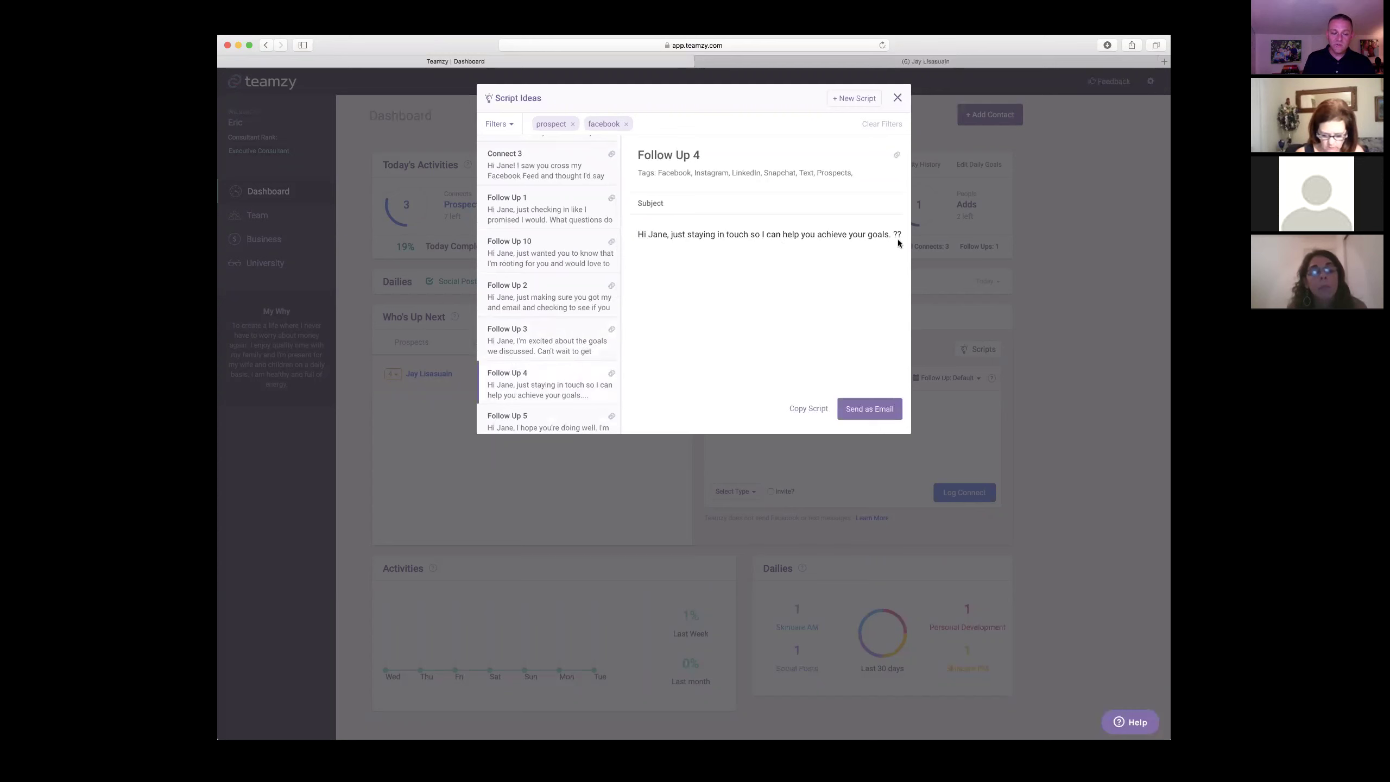
left_click(560, 421)
scroll(559, 375, "down", 2)
scroll(558, 372, "down", 1)
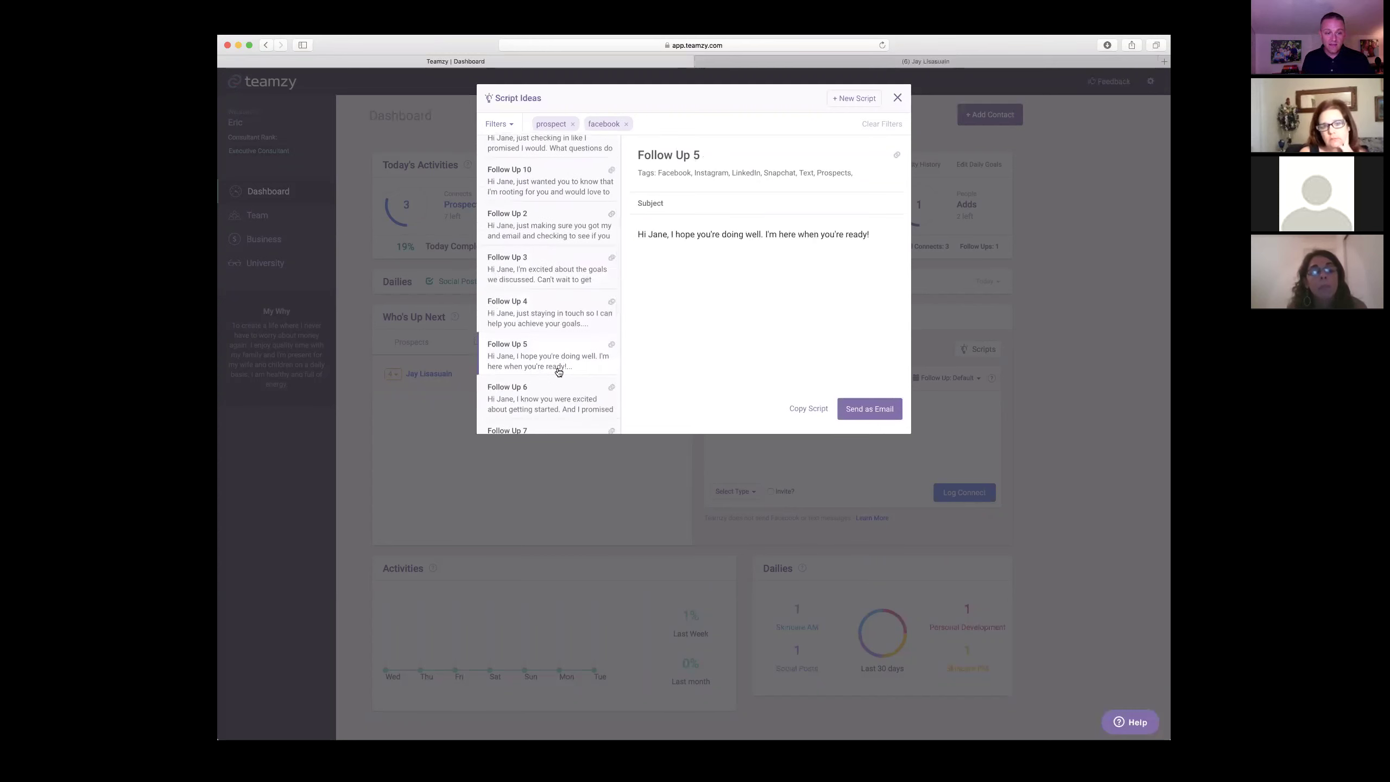
left_click(555, 393)
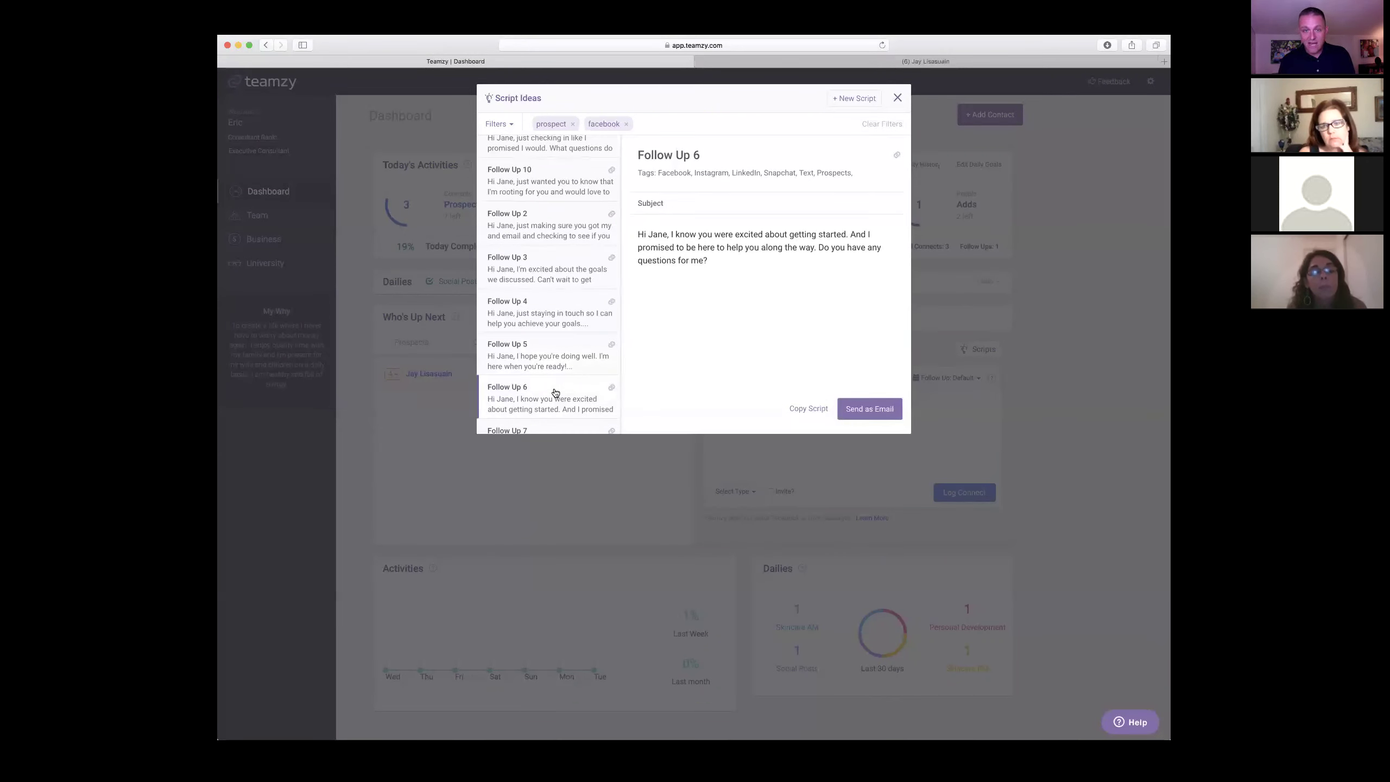
left_click(897, 99)
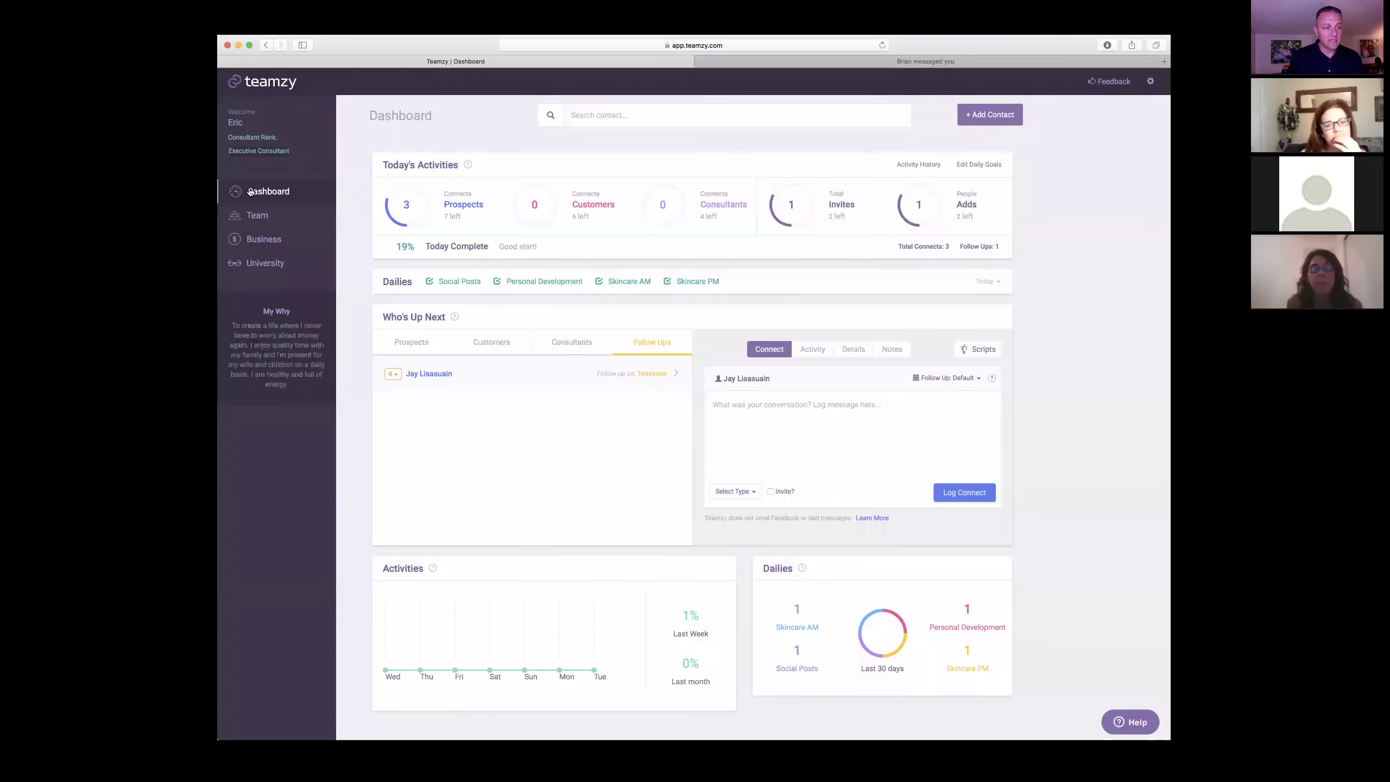
- Reload the Dashboard, search for the follow-up prospect by first name and open their contact record
left_click(276, 200)
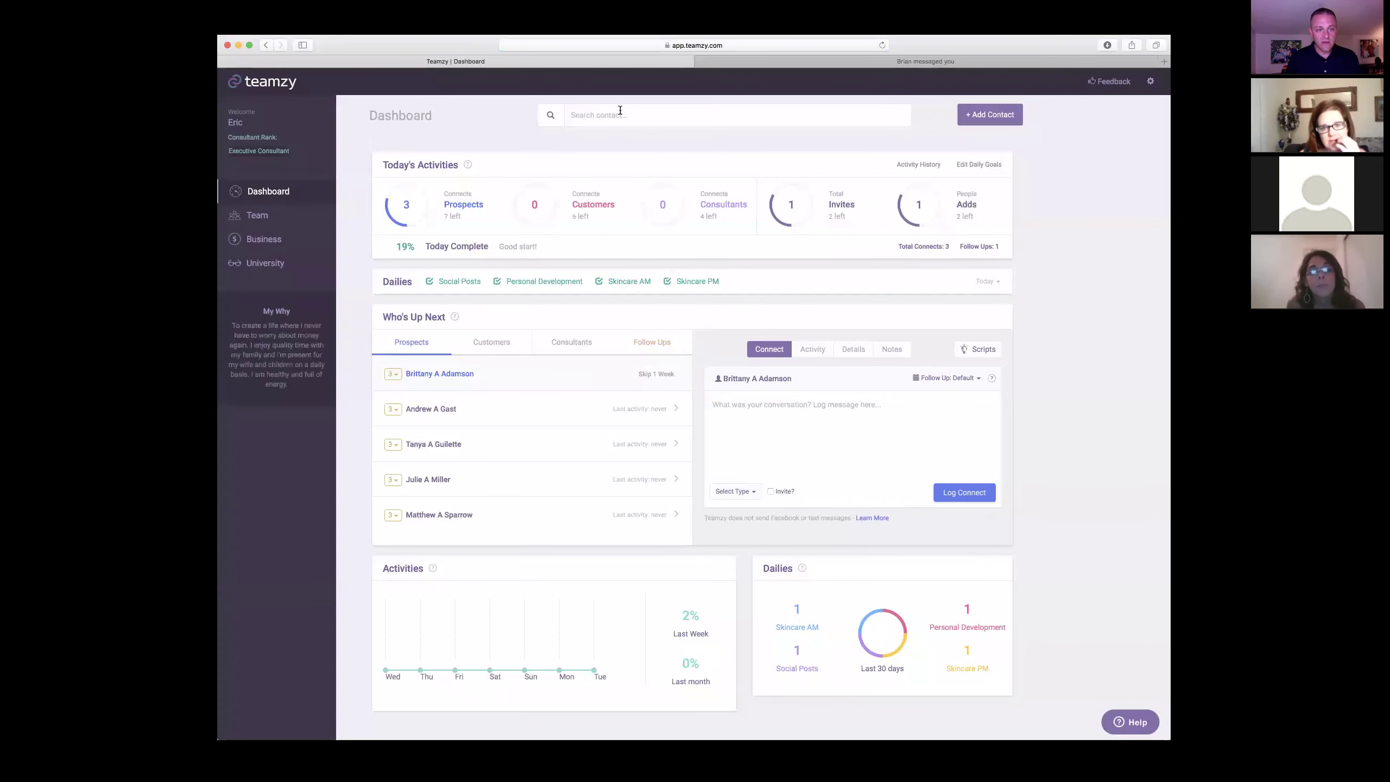
type("jay")
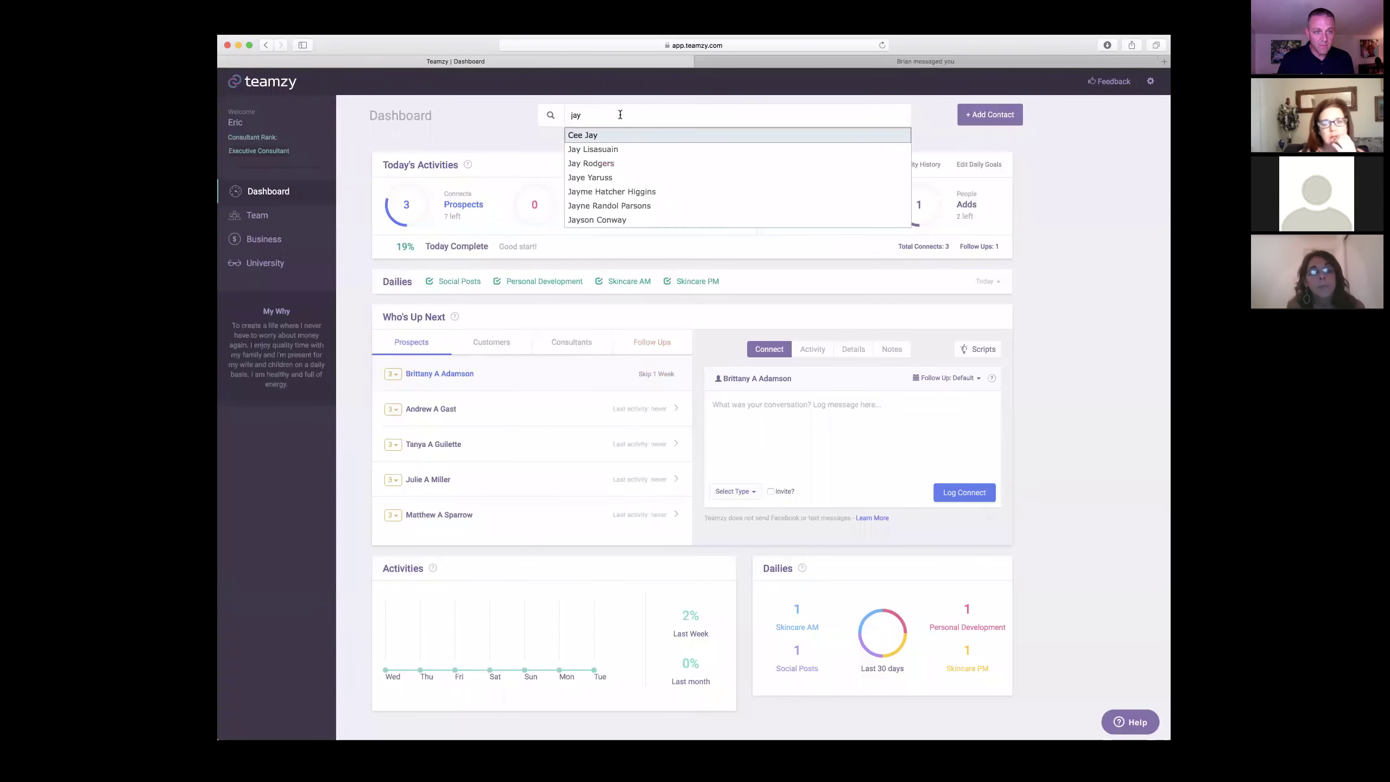
left_click(629, 148)
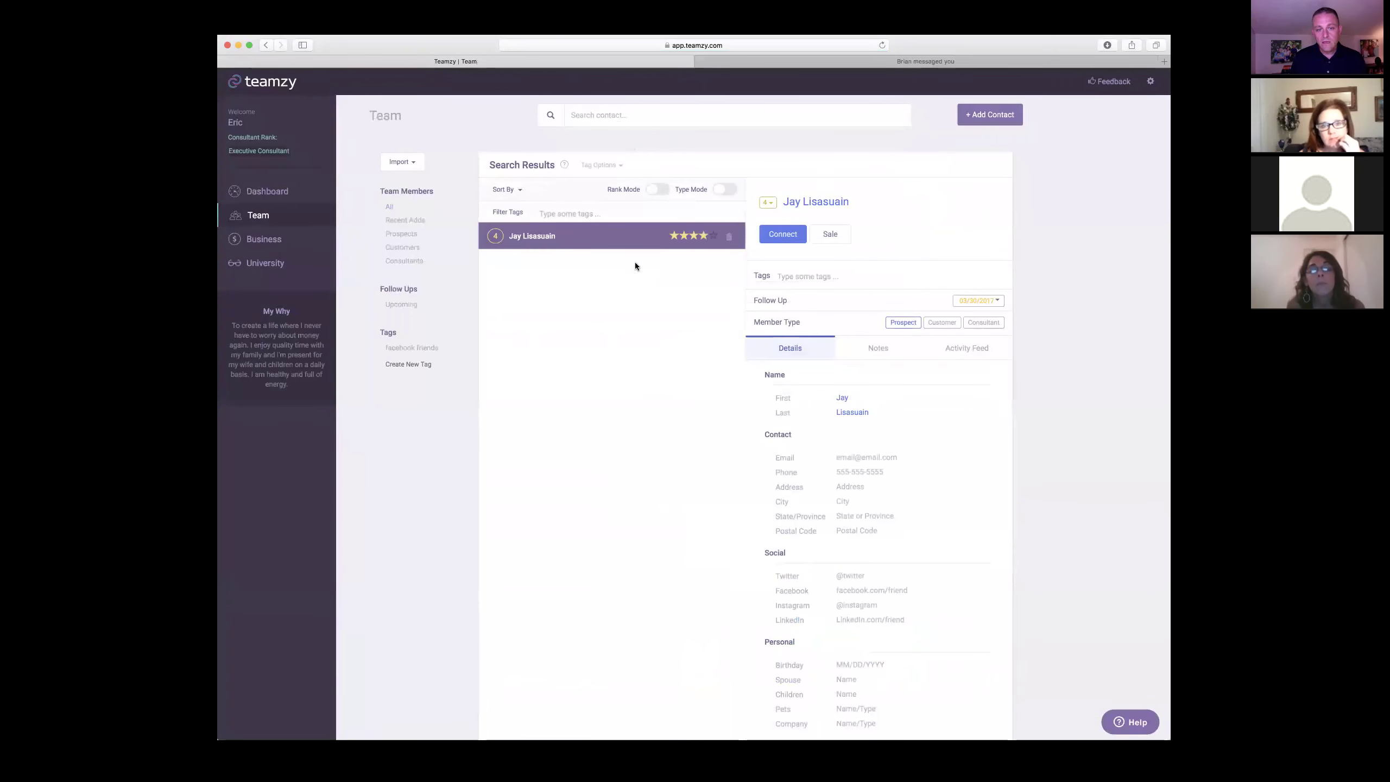
- Record an Enrollment Kit sale for the contact and set their member type to Consultant, Personally Sponsored
left_click(830, 235)
left_click(807, 281)
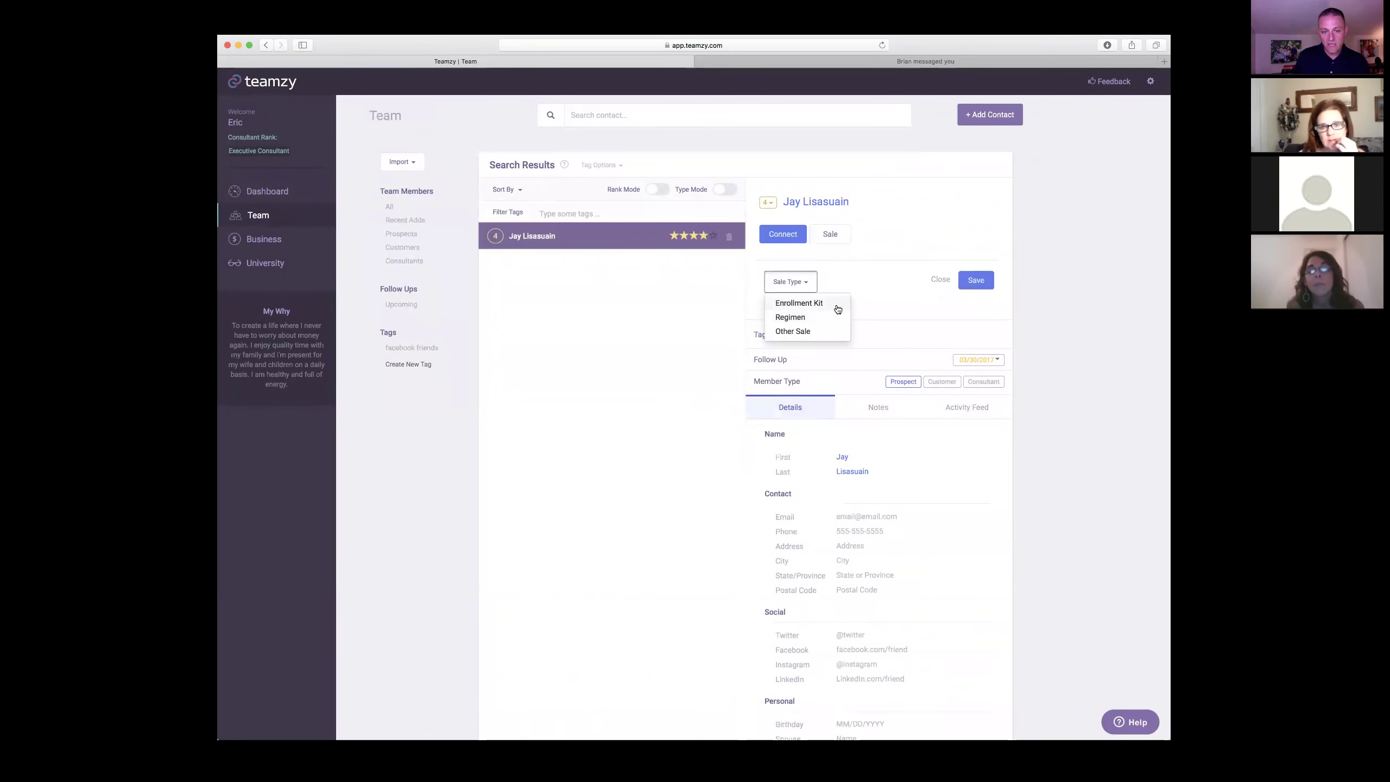
left_click(815, 307)
left_click(976, 280)
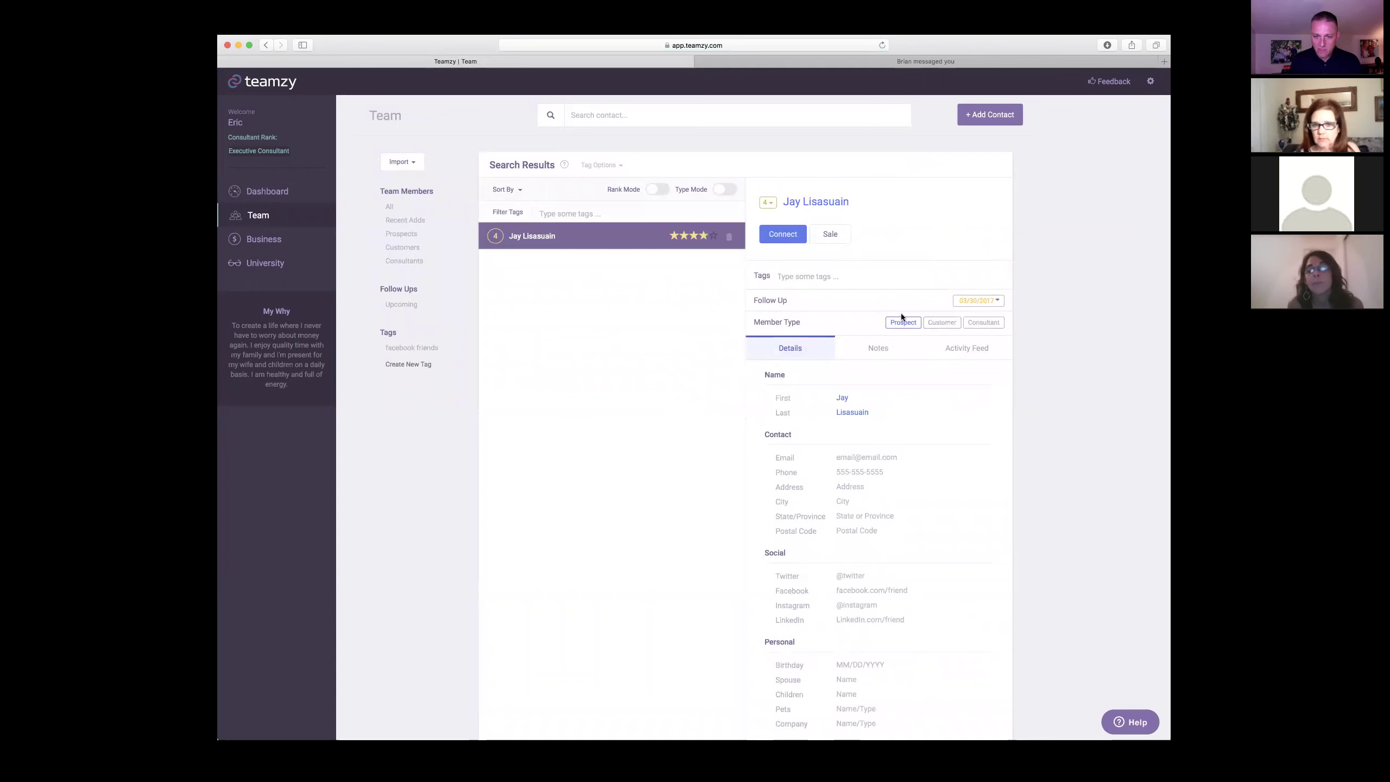
left_click(973, 323)
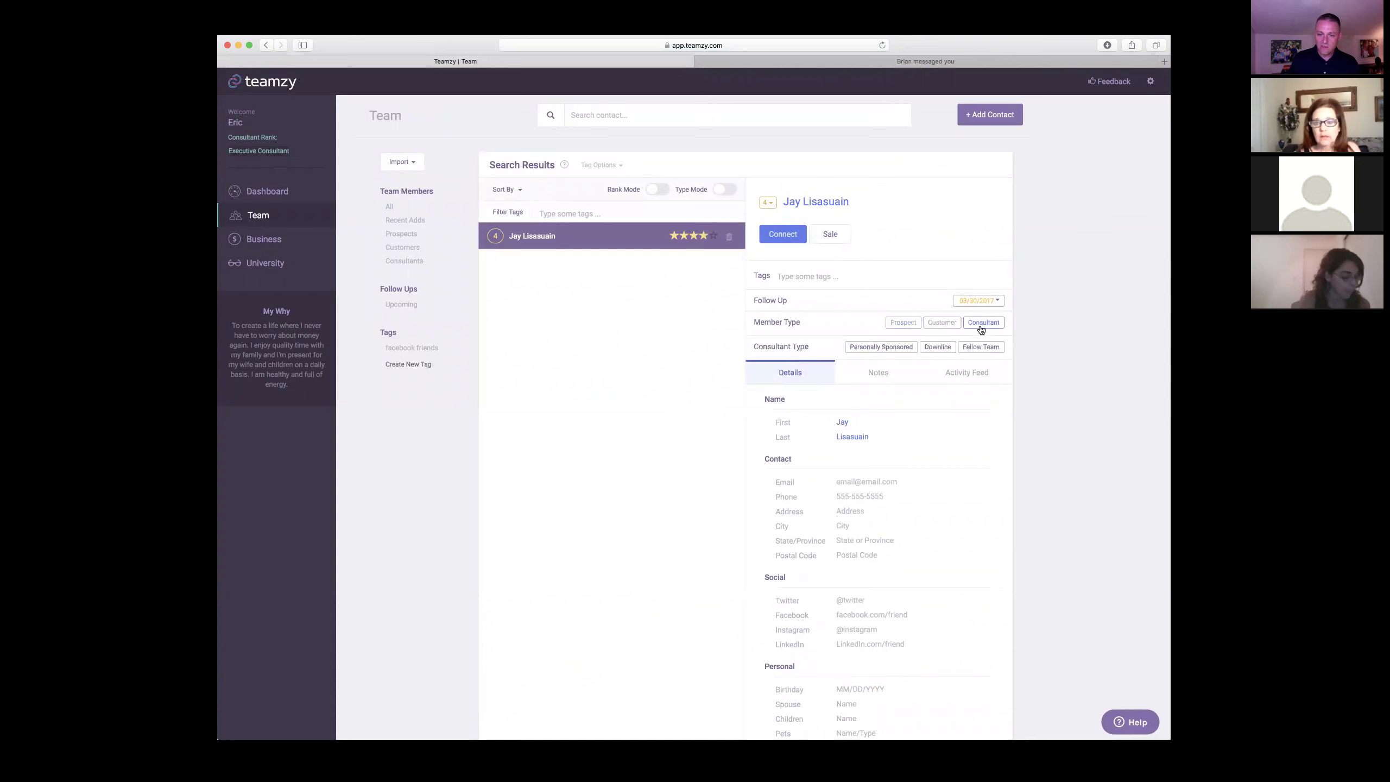
left_click(869, 349)
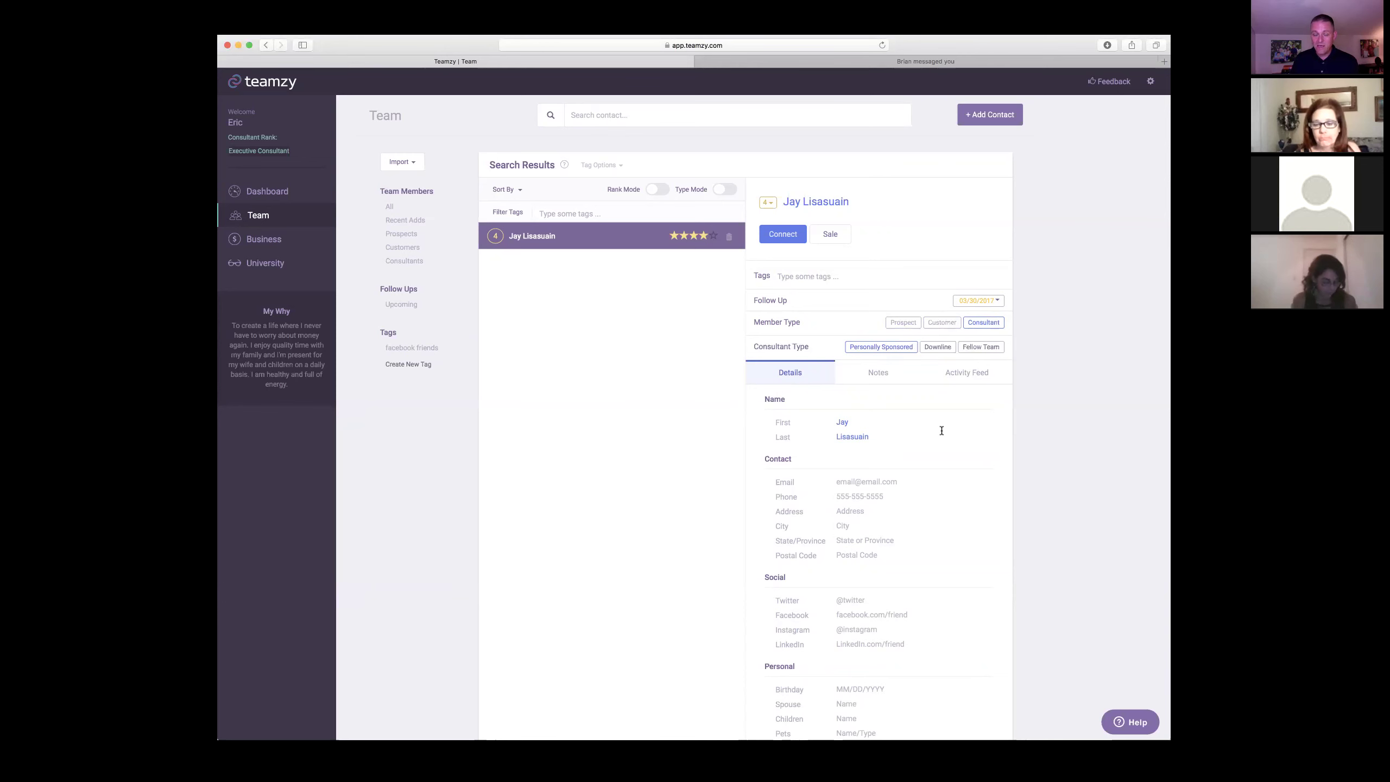
- From the Dashboard, create a new script in Script Ideas and tag it Prospect and Facebook, leaving its text empty
left_click(267, 191)
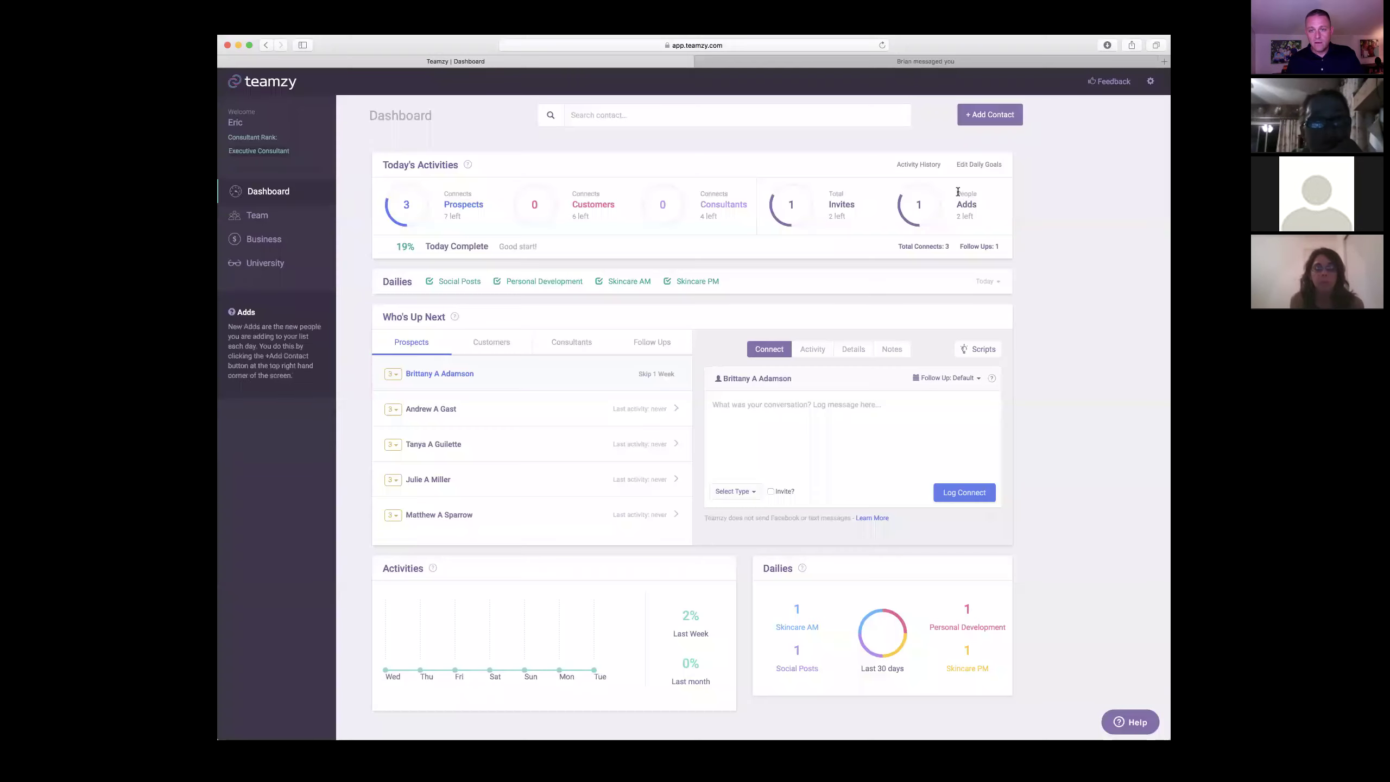
left_click(976, 350)
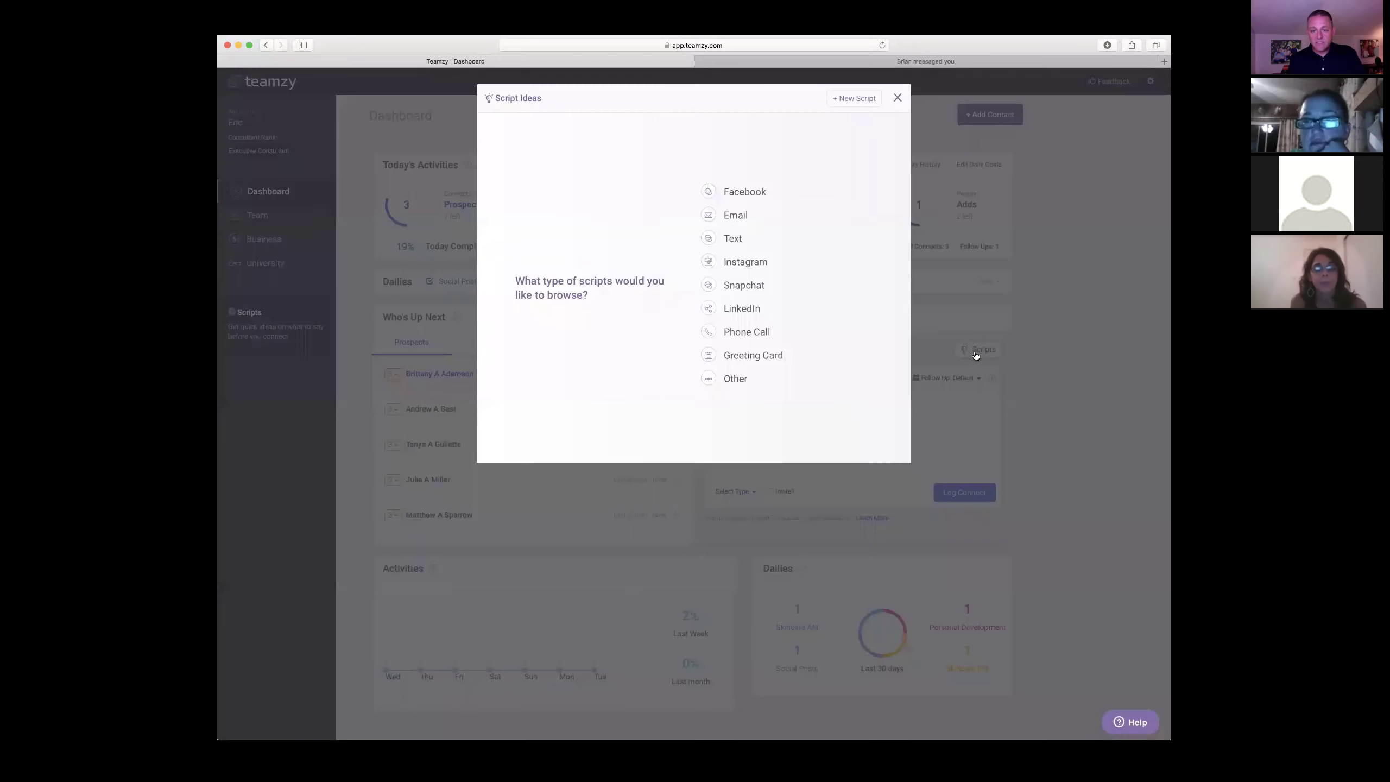
left_click(838, 98)
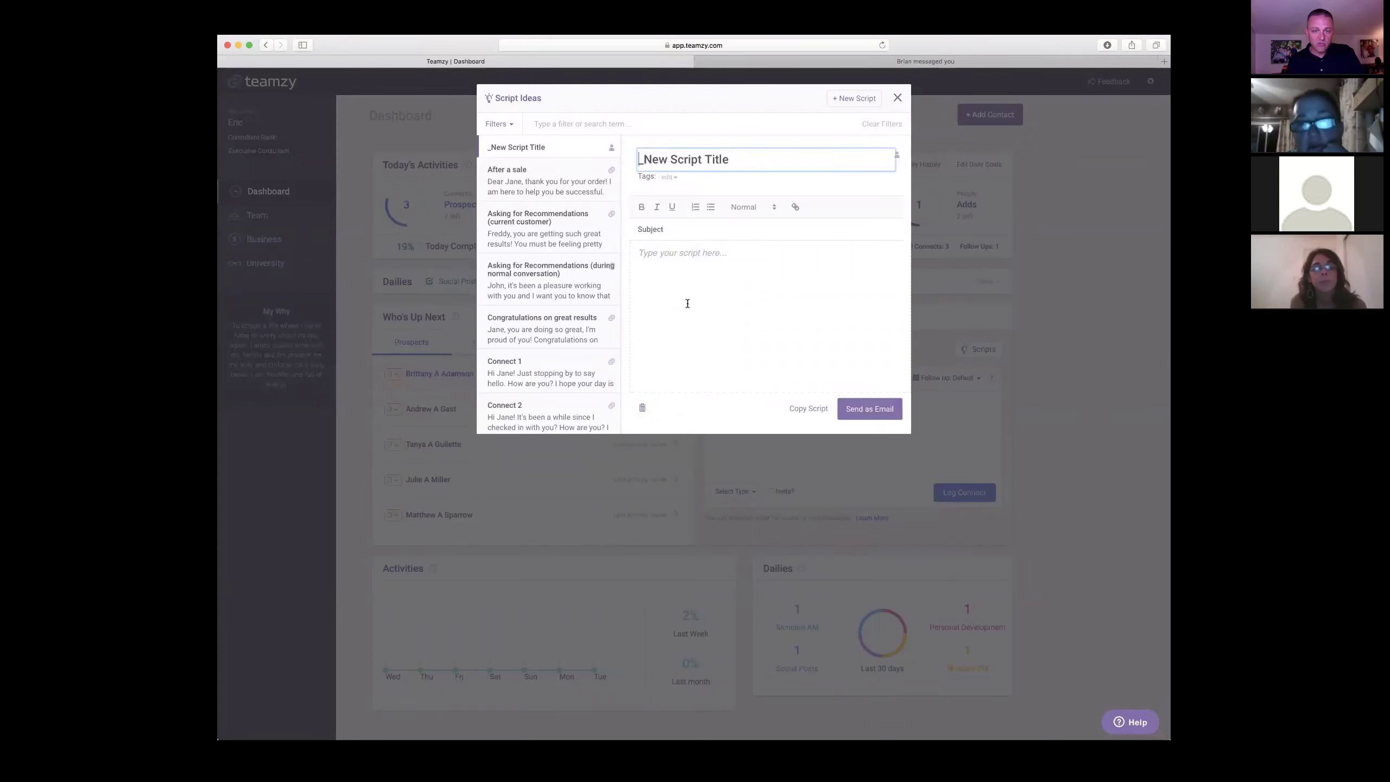
left_click(668, 177)
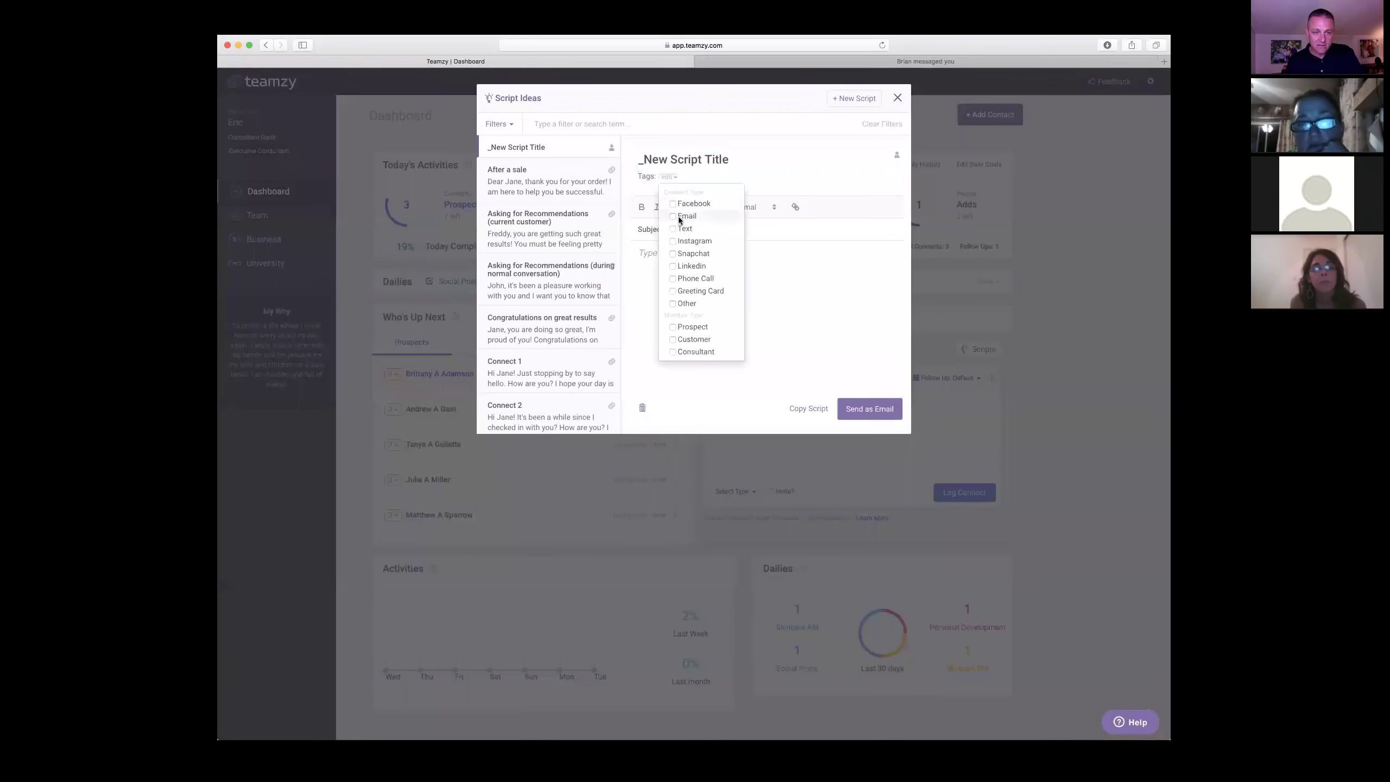
left_click(673, 328)
left_click(707, 203)
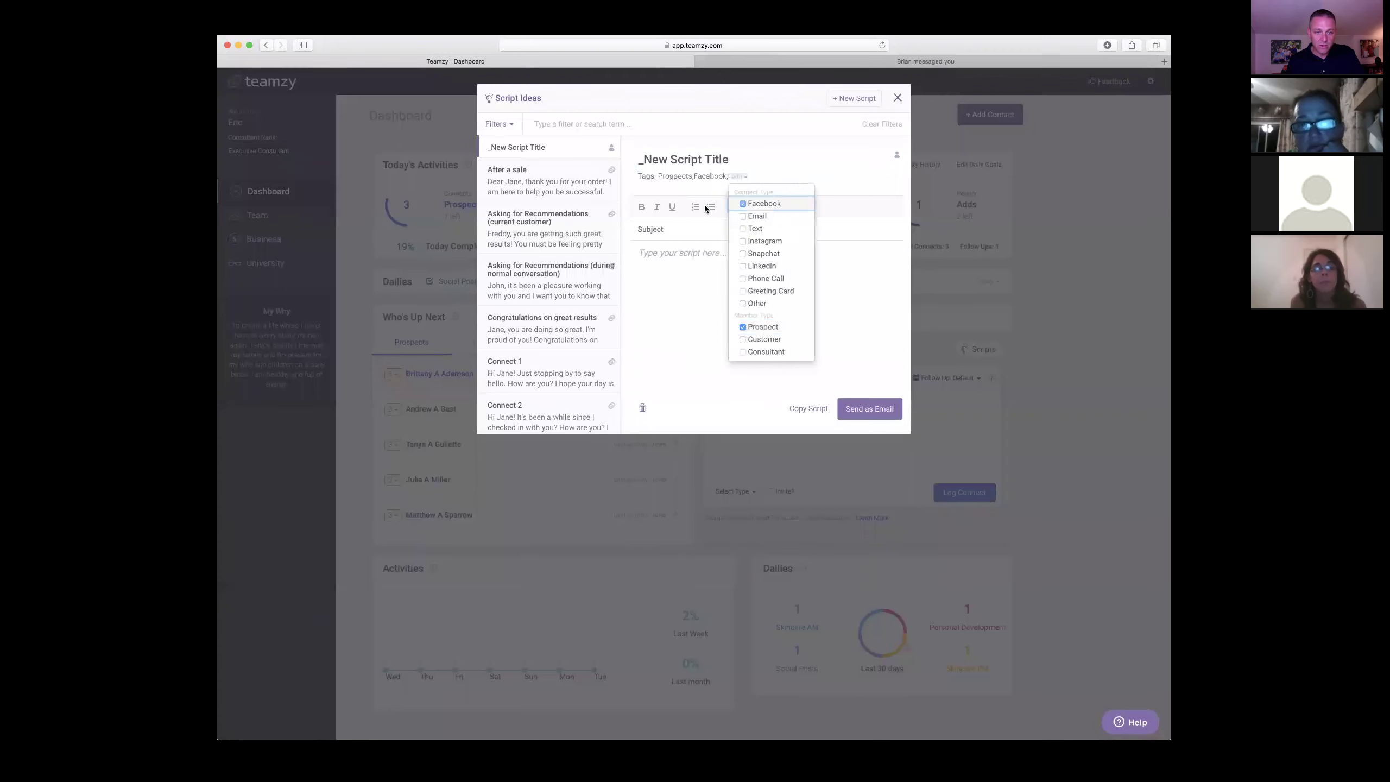
left_click(704, 383)
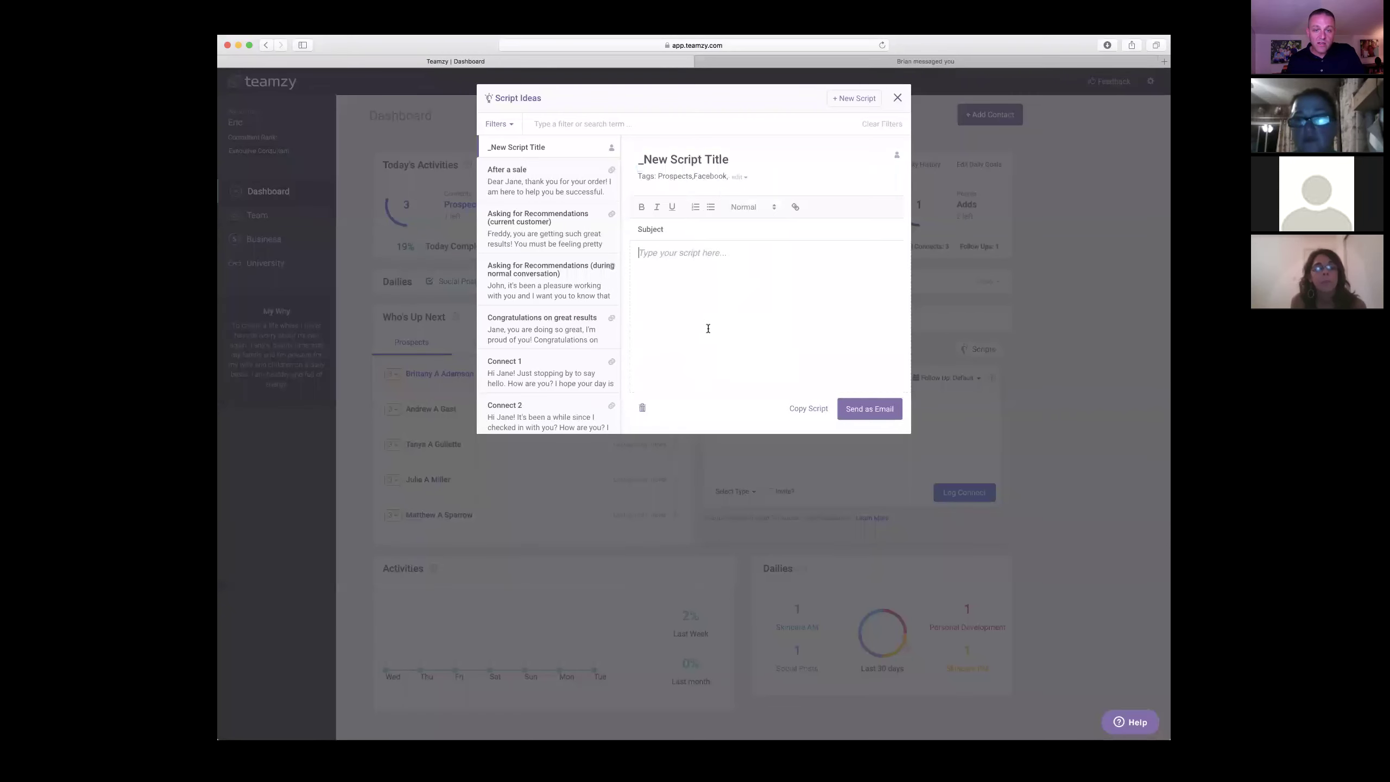
left_click(898, 99)
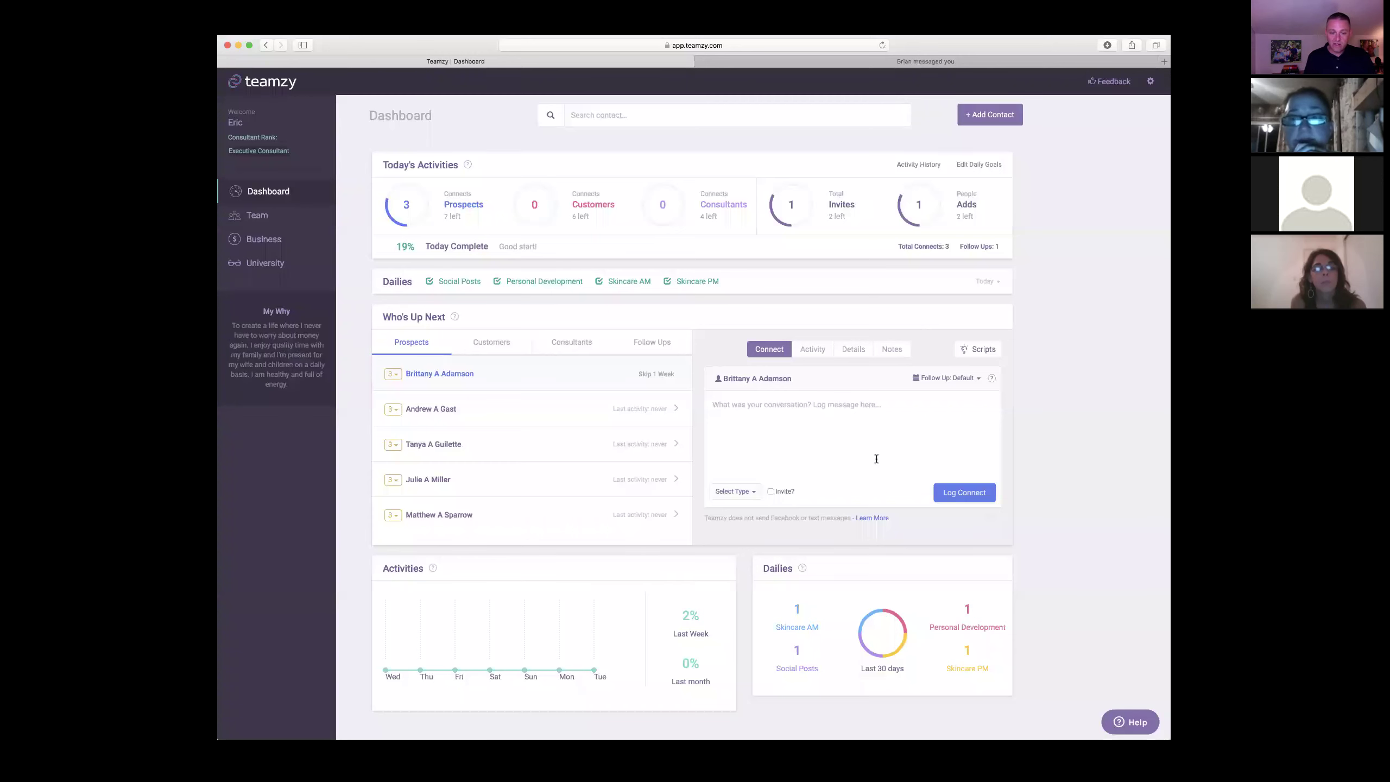
left_click(739, 491)
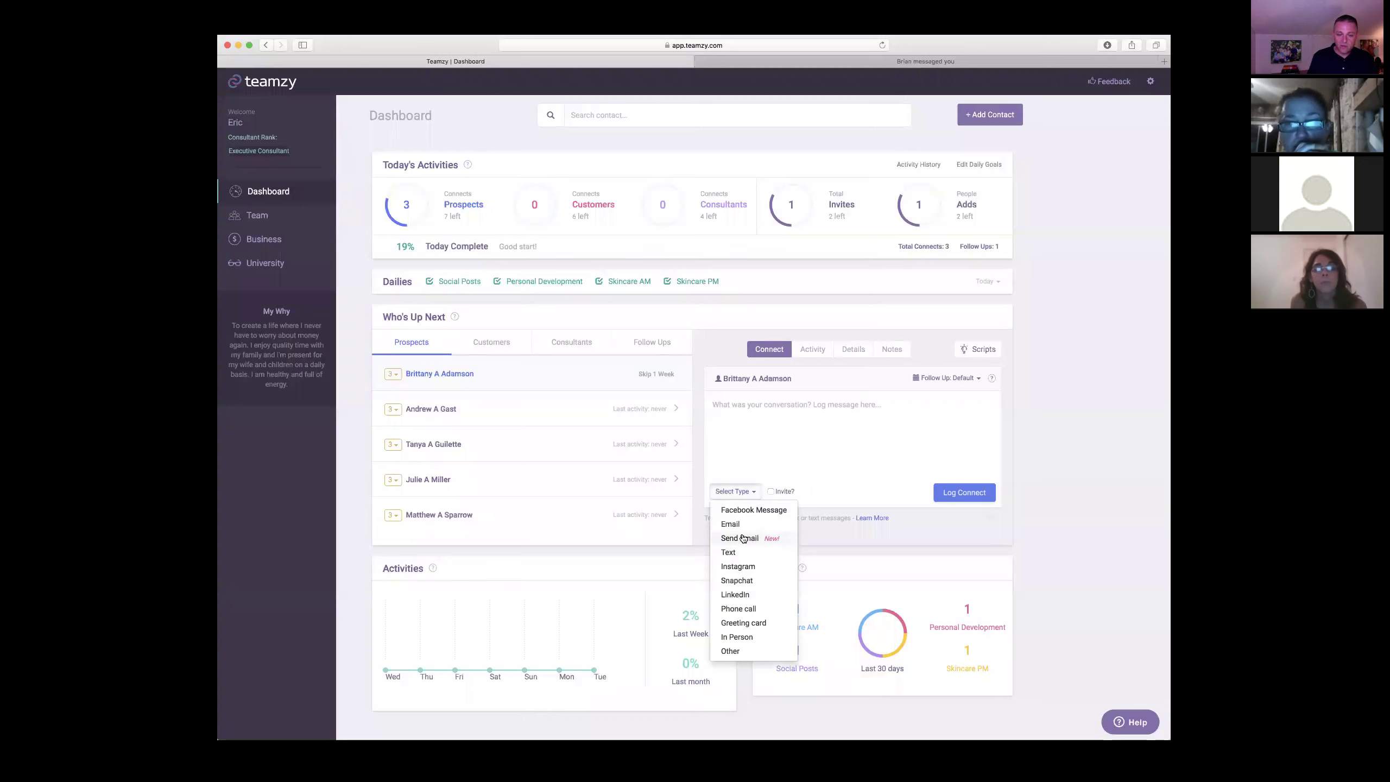
left_click(838, 454)
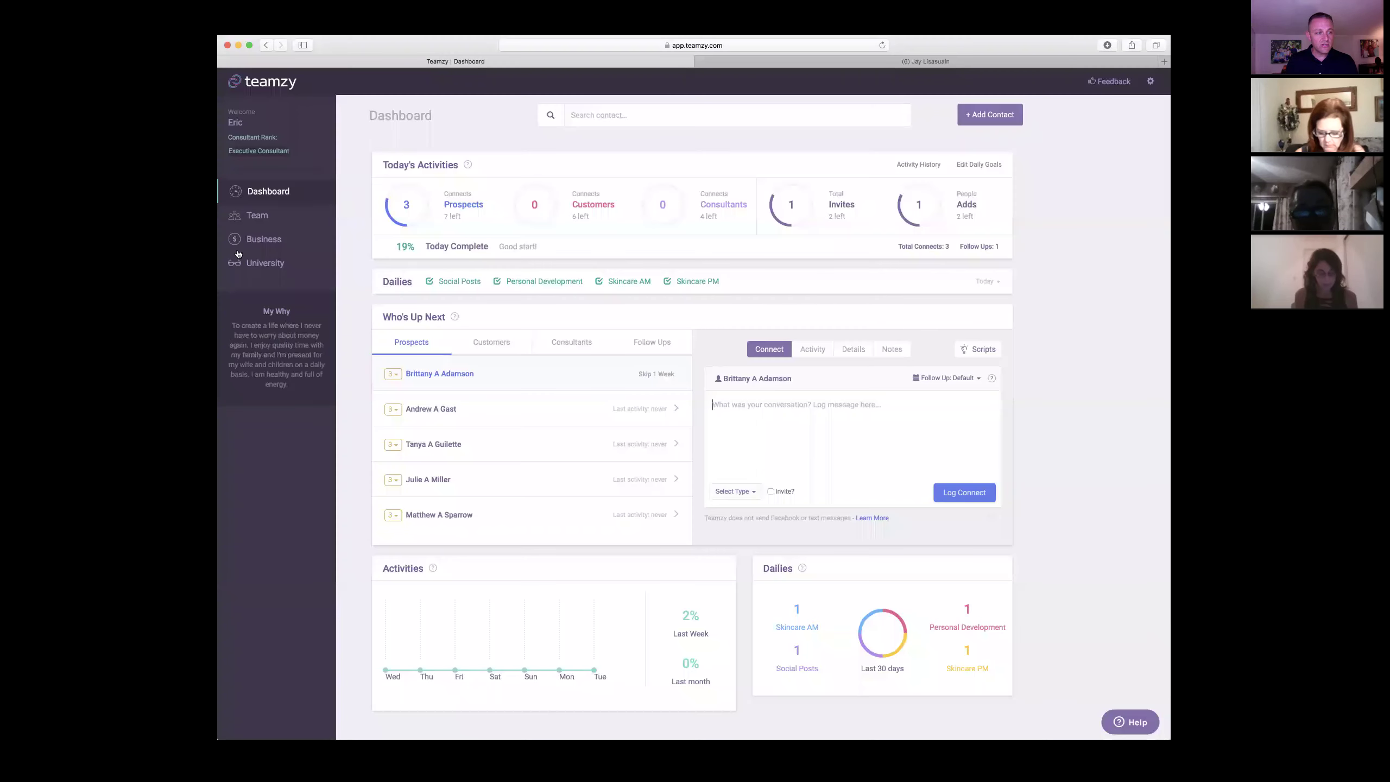
- In the Team list, use Type Mode to set the eighth contact's member type to Consultant, and switch the mode off
left_click(244, 215)
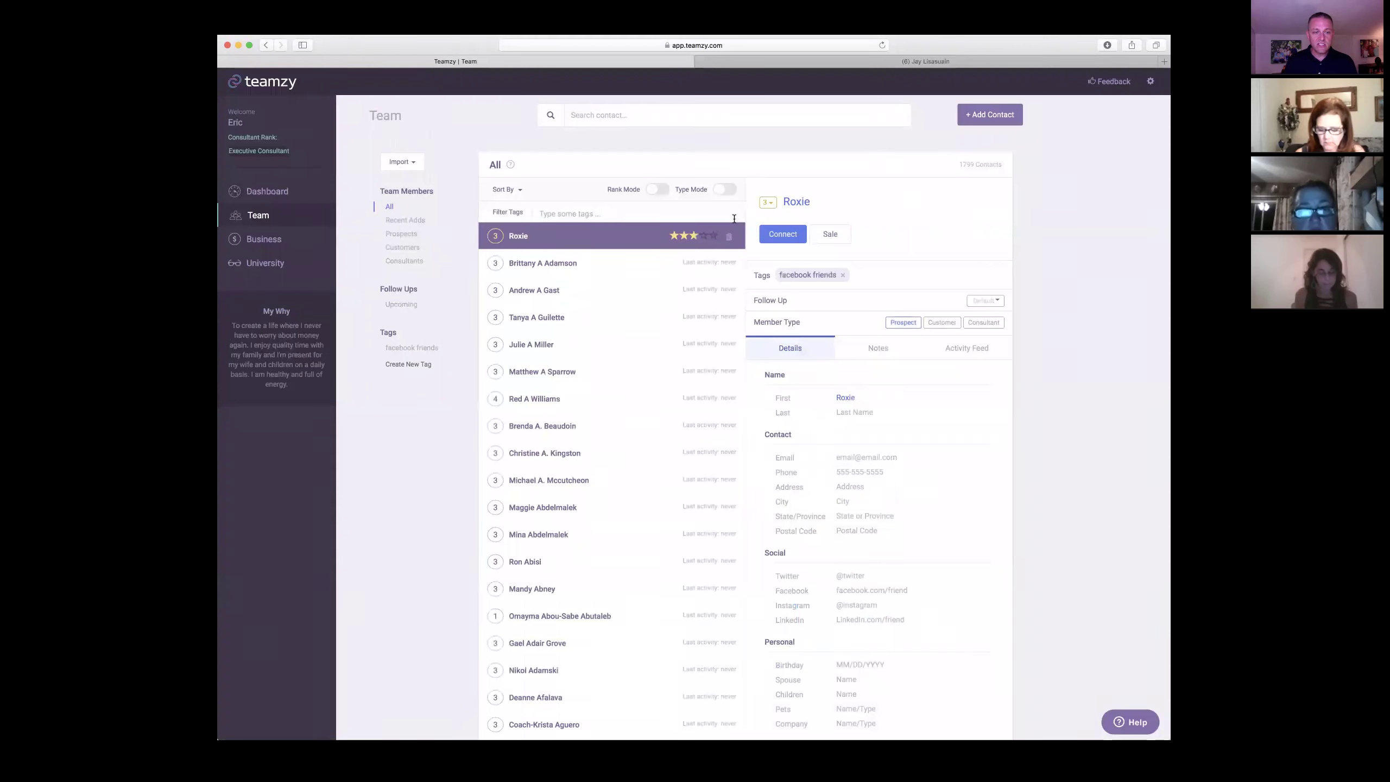
left_click(725, 190)
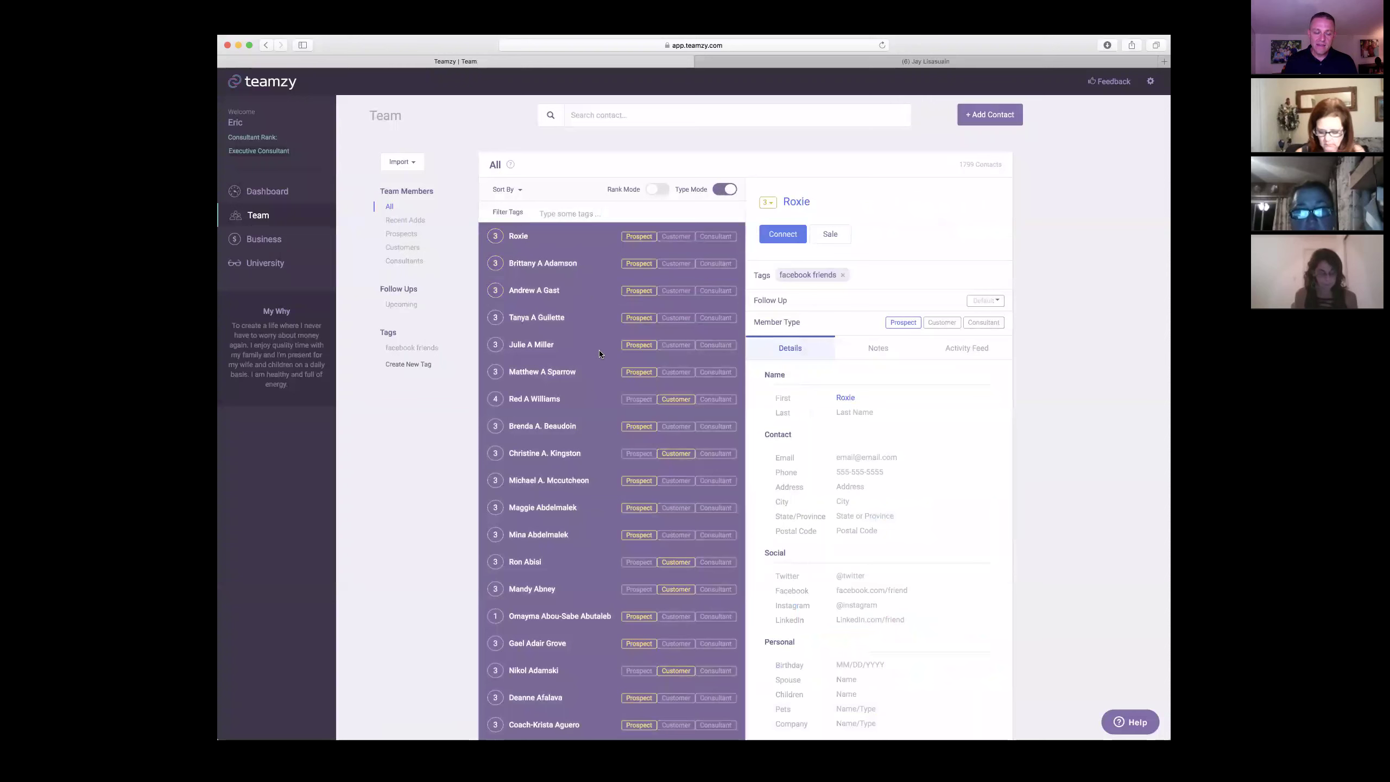
scroll(599, 353, "down", 4)
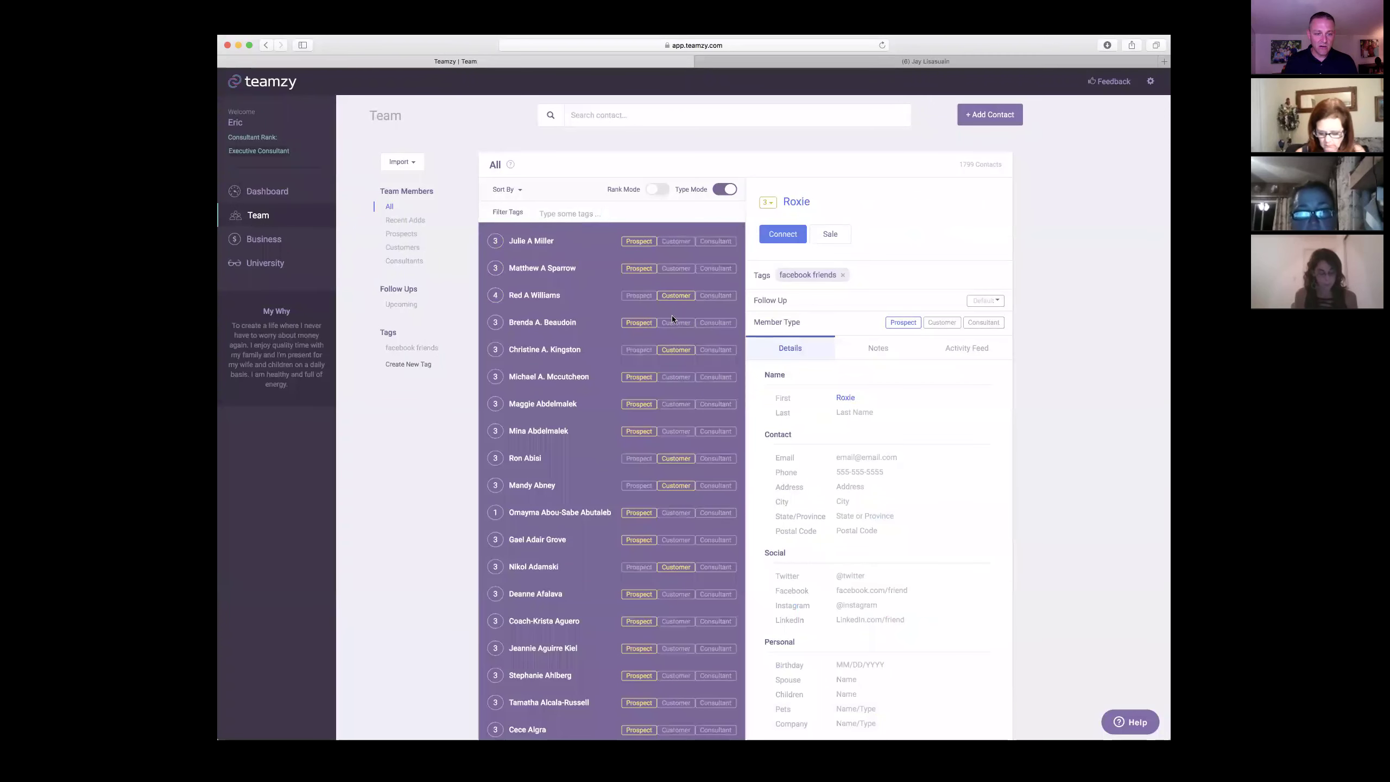
scroll(580, 353, "down", 4)
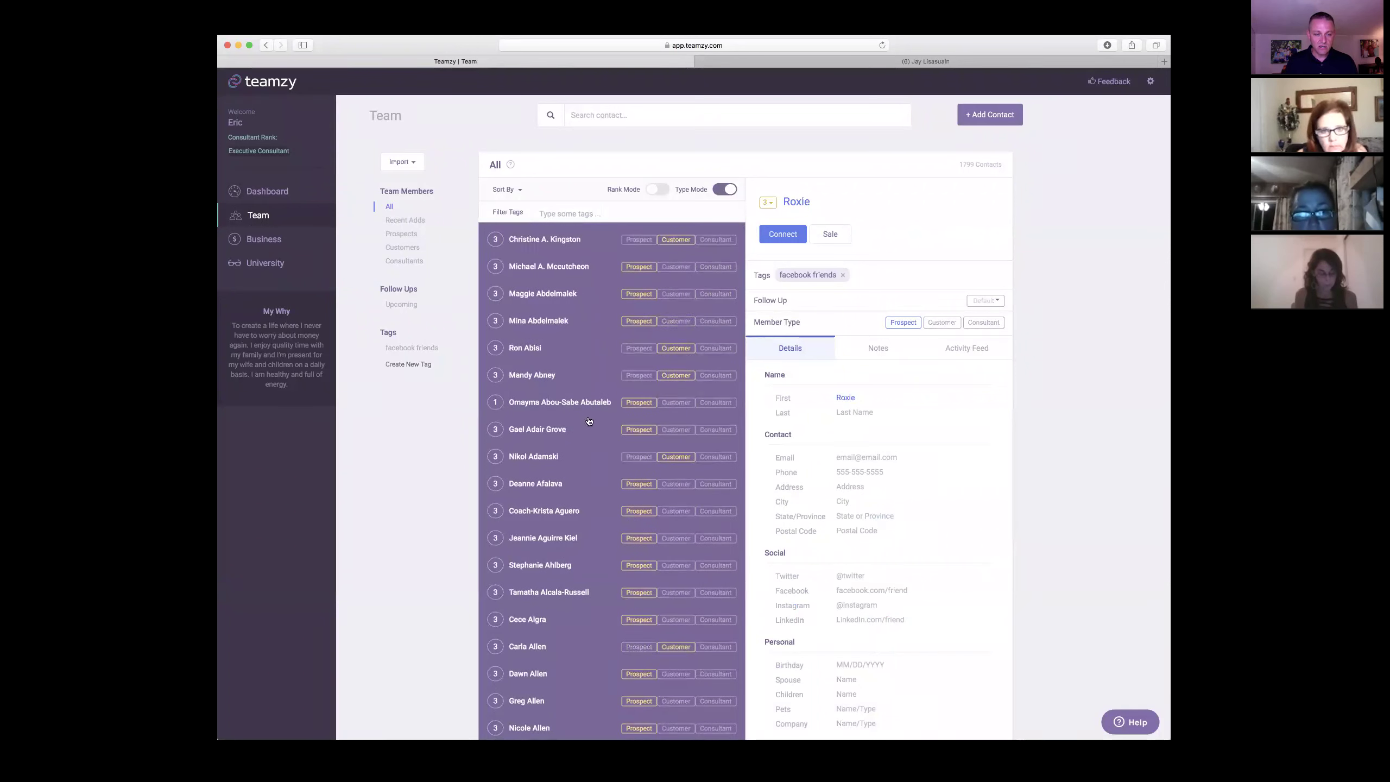
scroll(597, 438, "down", 4)
scroll(554, 343, "up", 12)
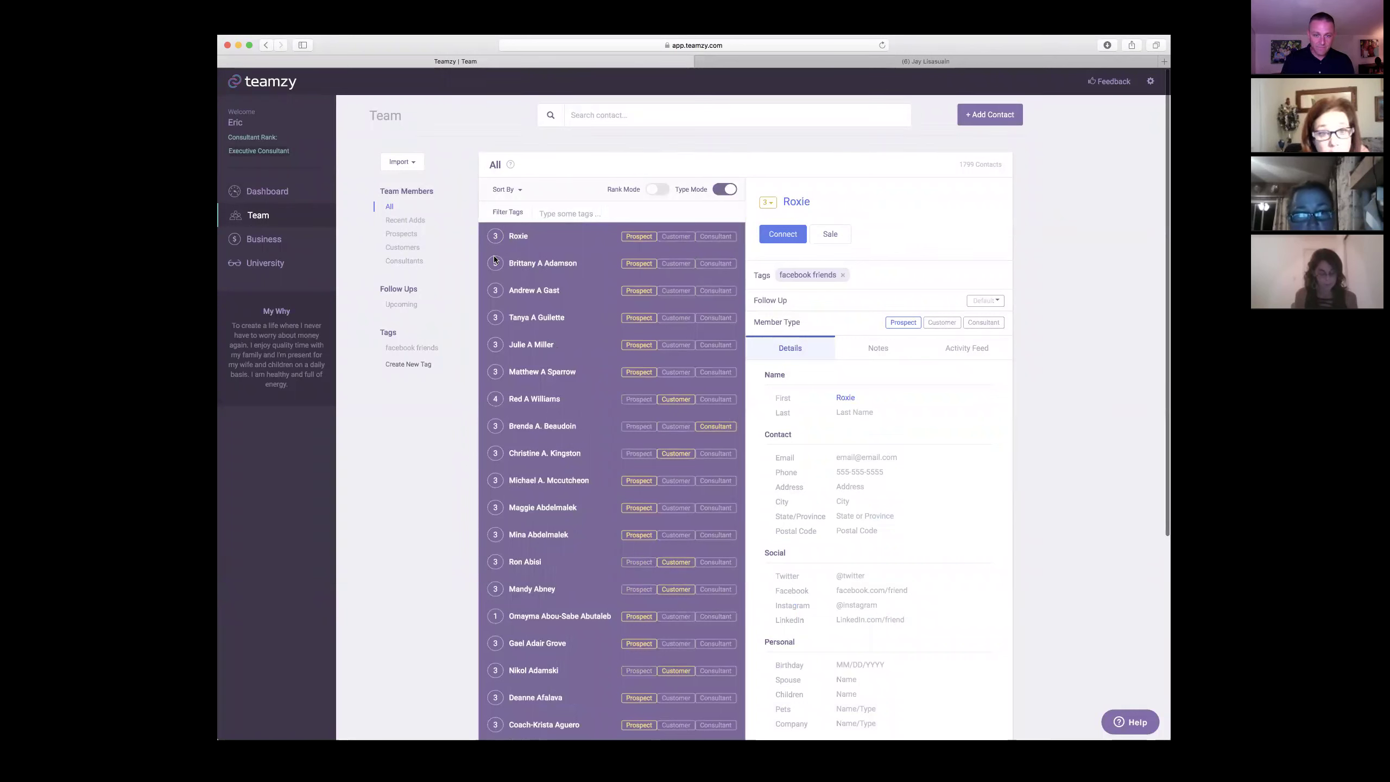
left_click(724, 189)
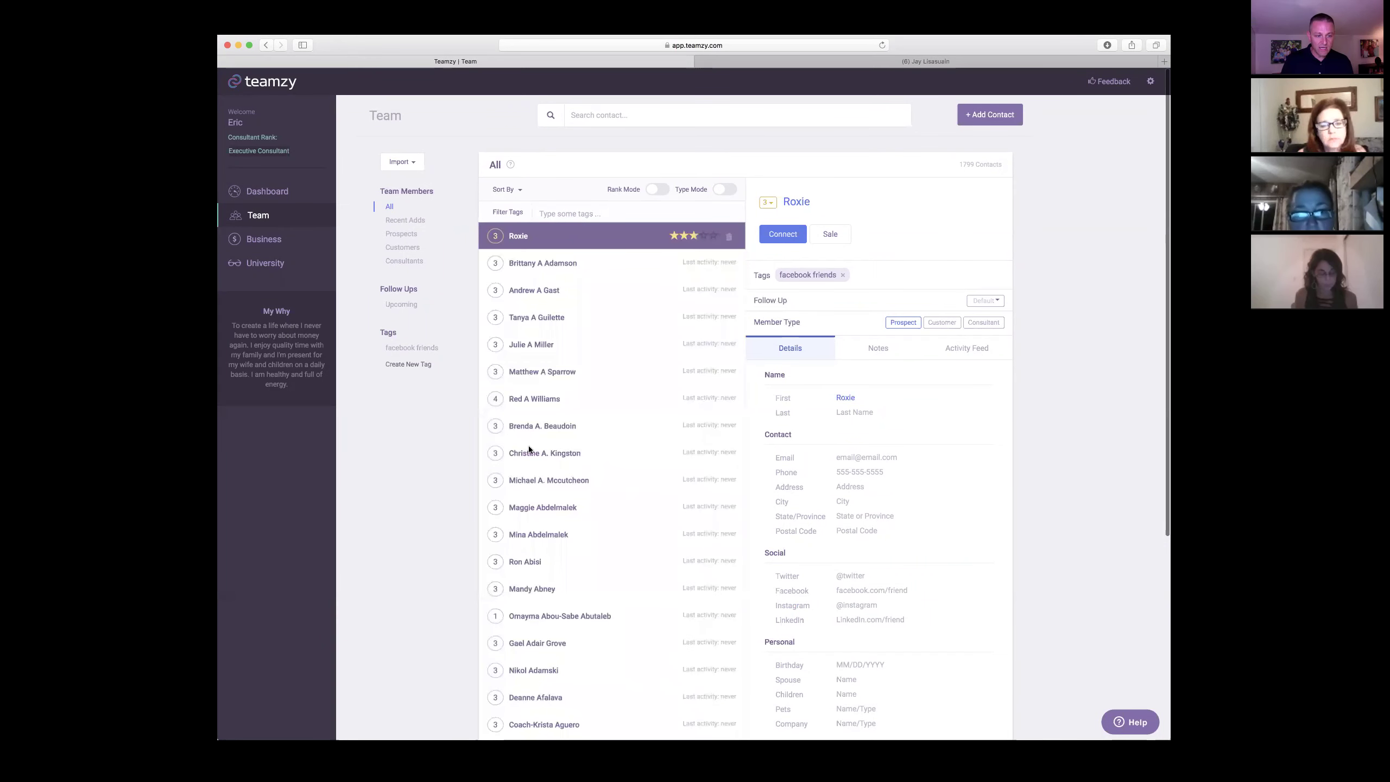
- Open the ninth contact in the Team list and set their member type to Consultant in their record
left_click(530, 456)
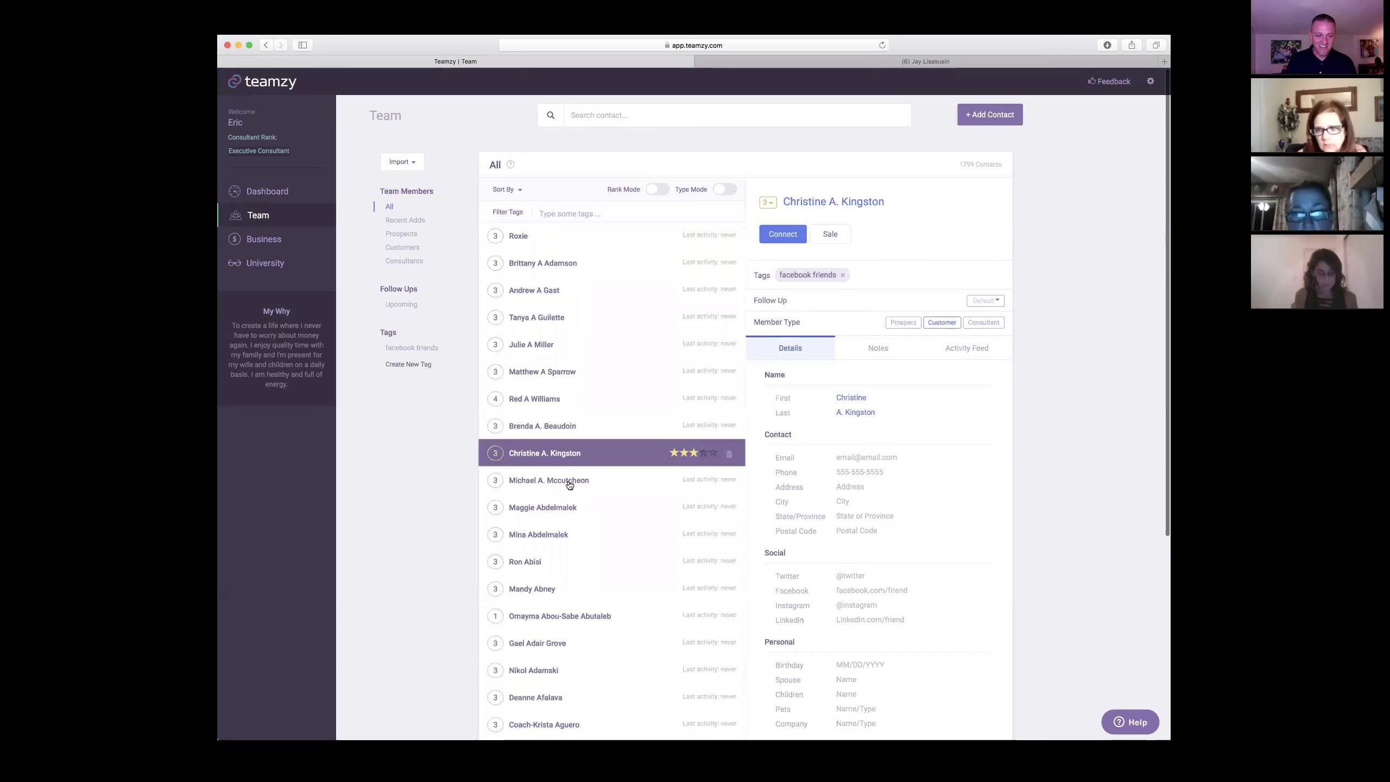
left_click(977, 326)
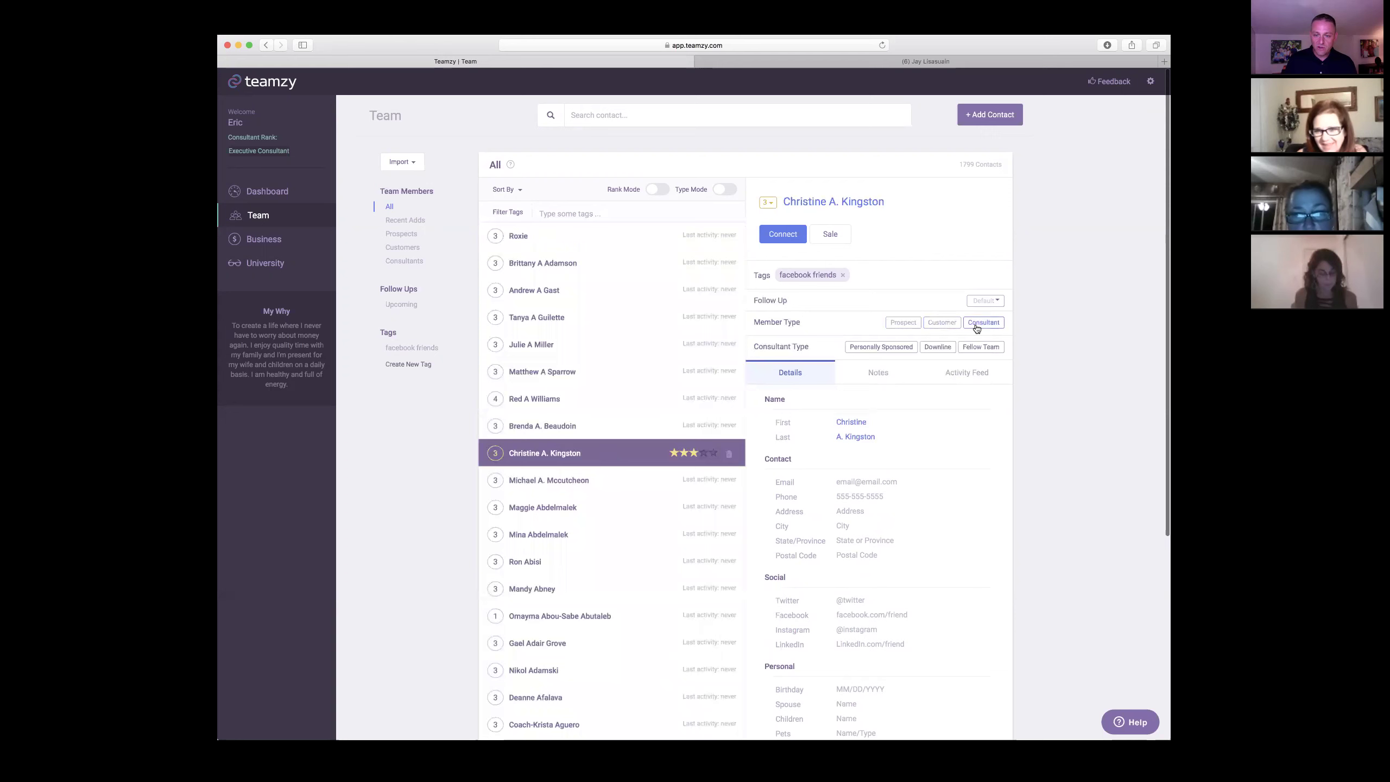